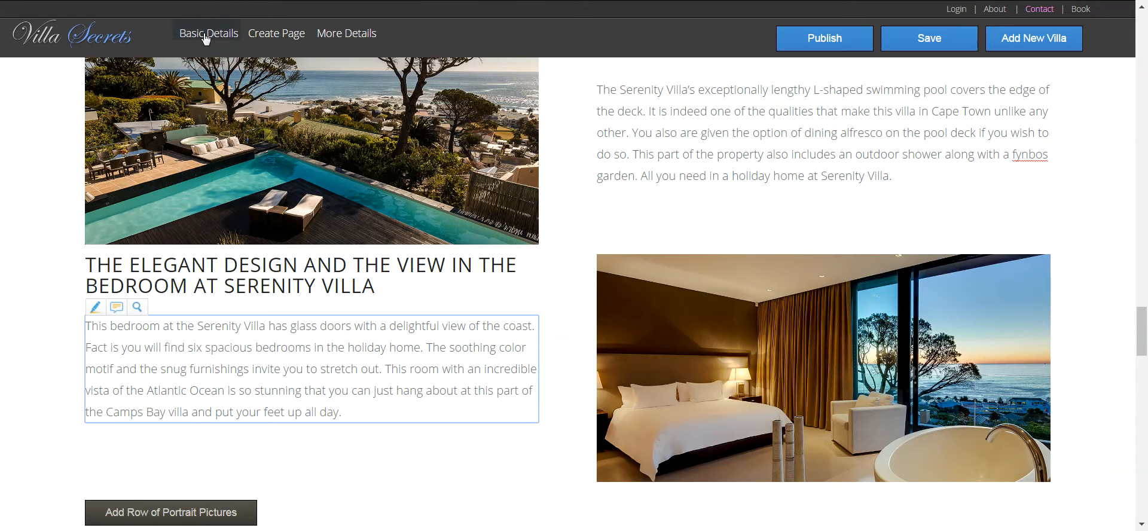
- Copy the comfortable-beds heading from the Serenity Villa page into the empty right-hand heading
mouse_move(275, 43)
mouse_move(343, 37)
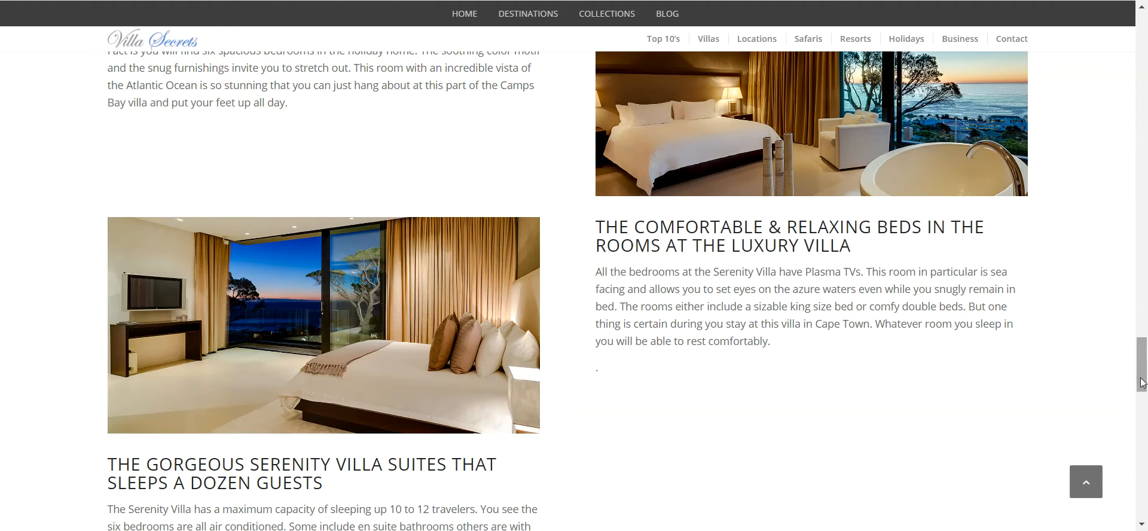
drag(1143, 381, 1143, 382)
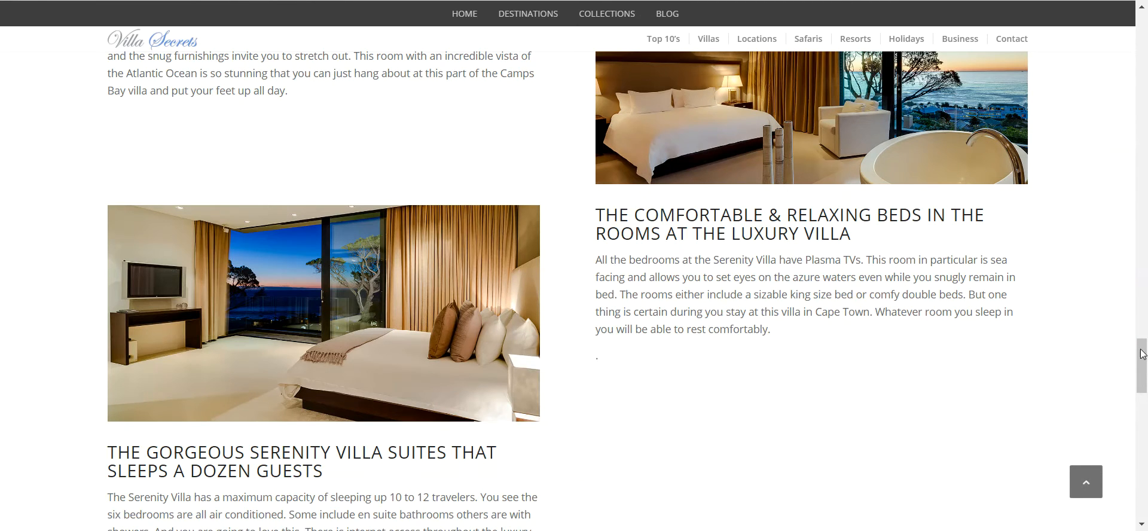
mouse_move(1143, 354)
mouse_down()
mouse_move(1143, 322)
mouse_move(1143, 355)
mouse_up()
drag(866, 232, 596, 198)
key(ctrl+c)
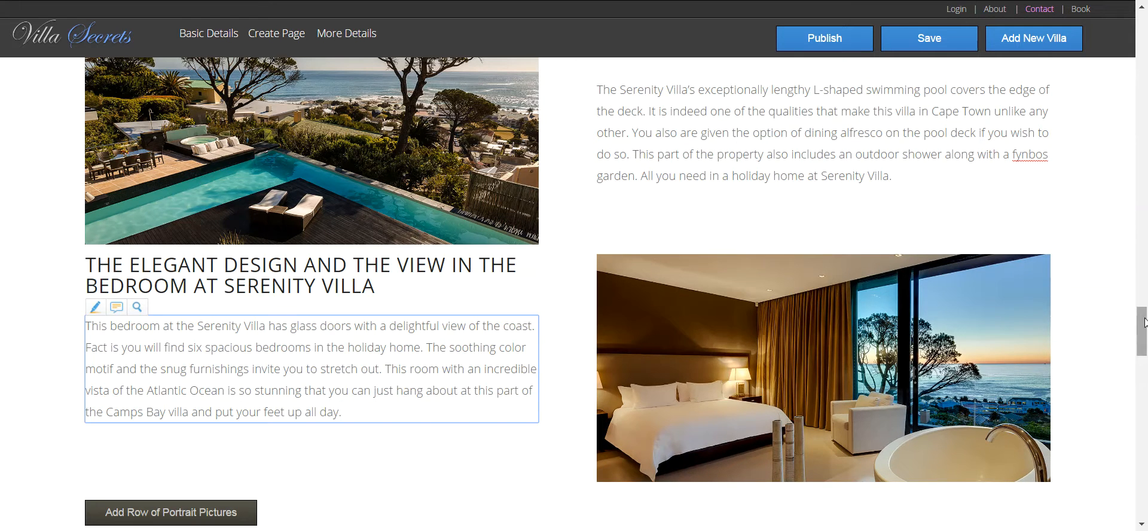
drag(1145, 311, 1145, 338)
click(708, 268)
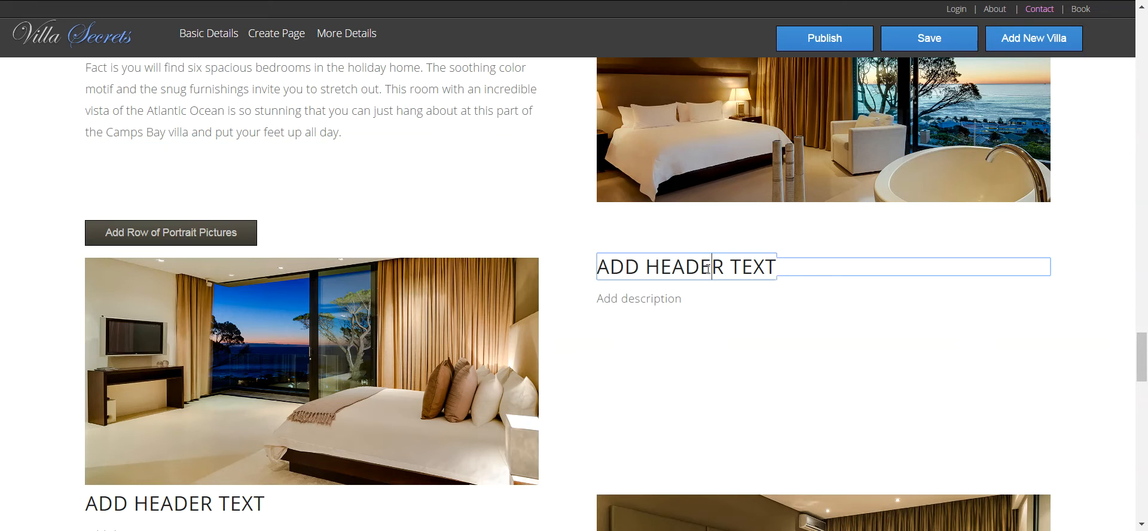
key(ctrl+a)
key(ctrl+v)
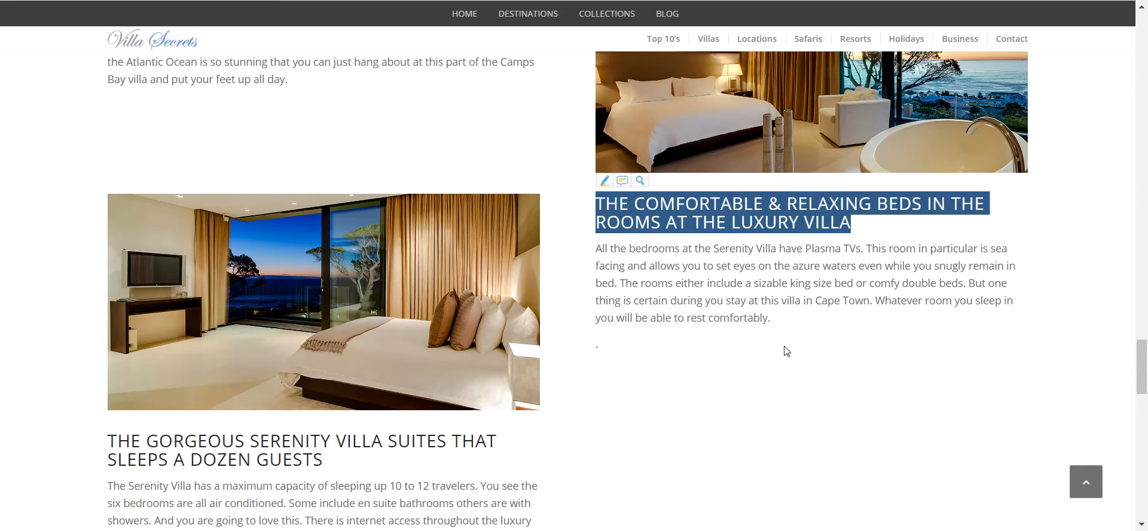
- Replace the right-hand 'Add description' placeholder with the bedroom paragraph
drag(783, 326, 593, 258)
key(ctrl+c)
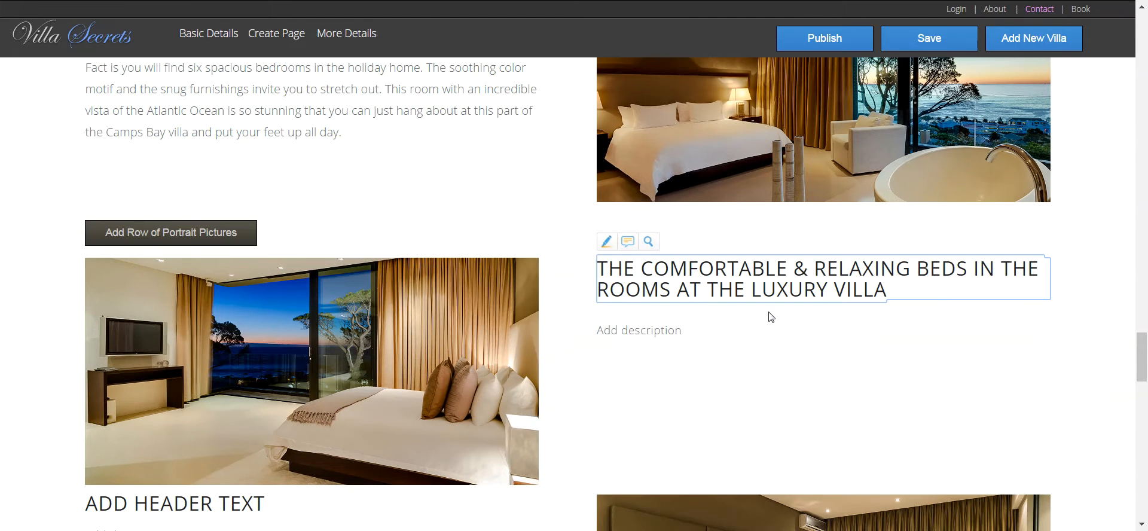
click(695, 335)
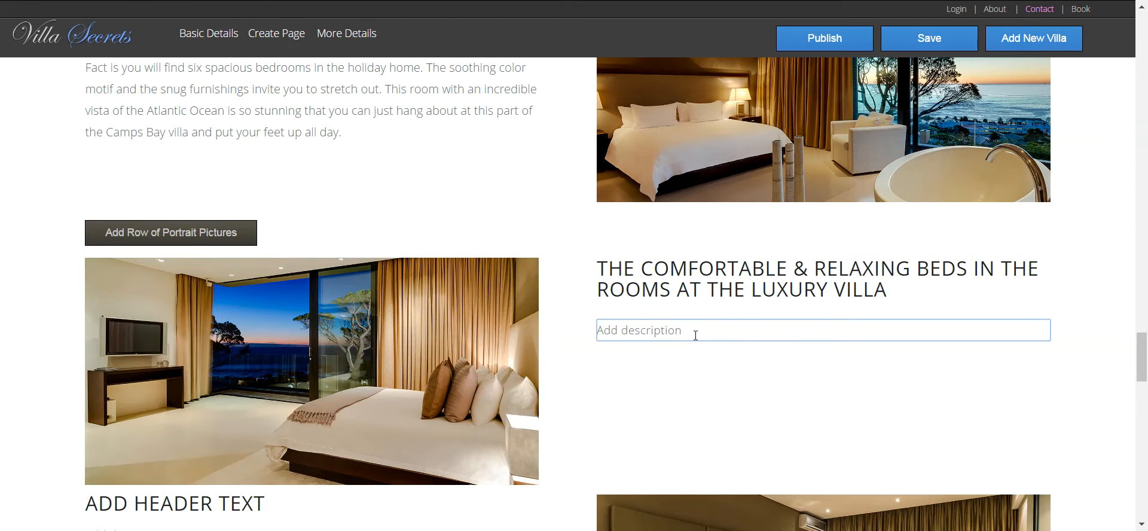
drag(696, 334, 592, 333)
key(ctrl+v)
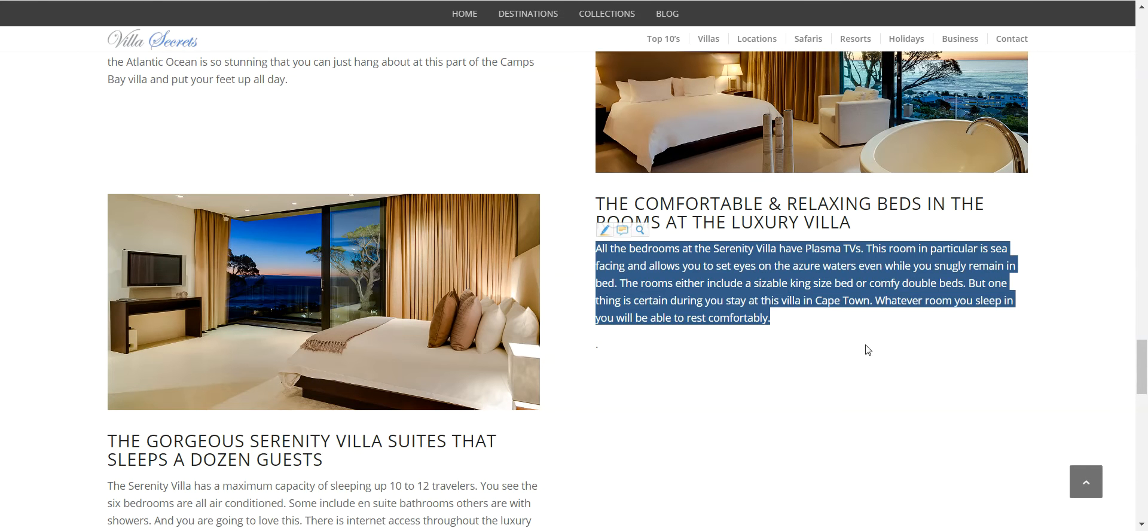
- Set the left-hand heading to 'THE GORGEOUS SERENITY VILLA SUITES THAT SLEEPS A DOZEN GUESTS'
drag(1144, 371, 1146, 378)
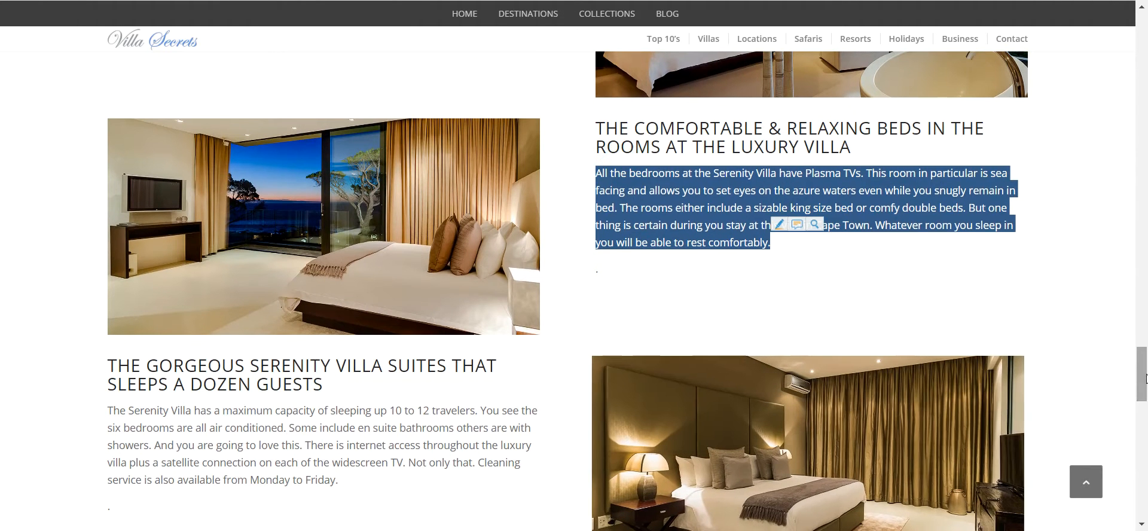
drag(339, 387, 103, 369)
key(ctrl+c)
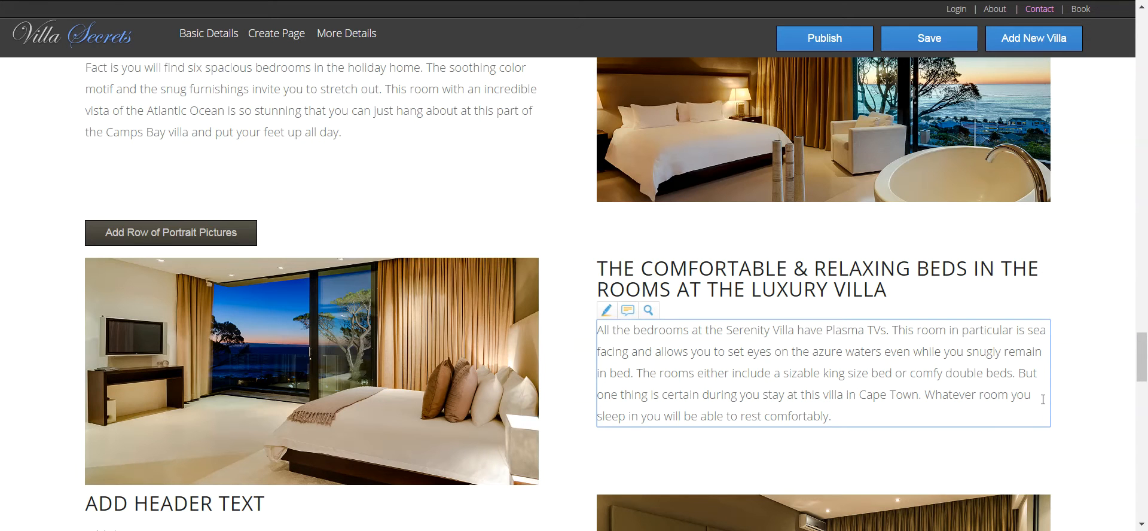
drag(1144, 351, 1145, 371)
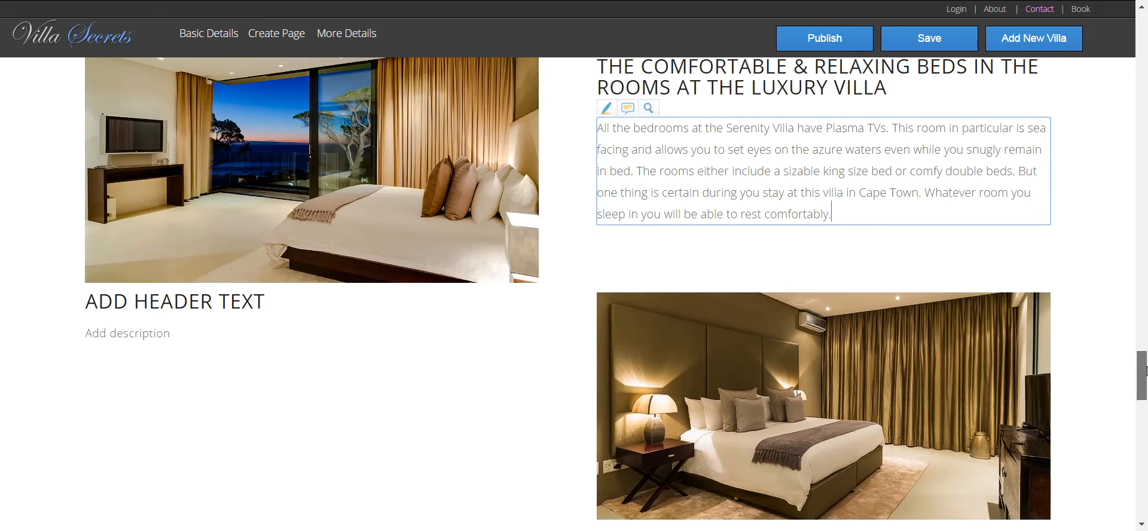
click(265, 301)
drag(265, 301, 88, 300)
key(ctrl+v)
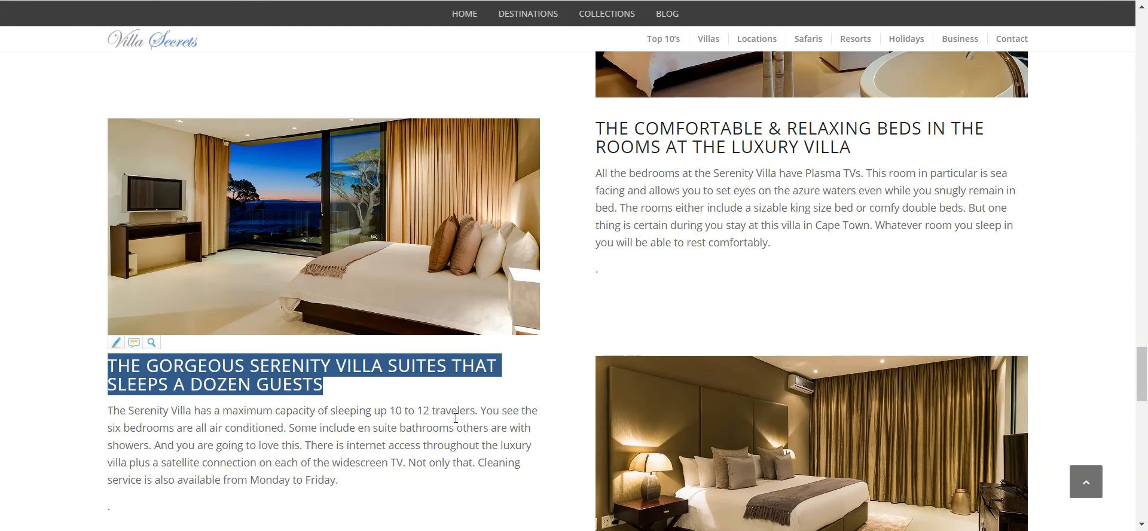
- Paste the capacity paragraph, ending 'Cleaning service is also available from Monday to Friday.', under the suites heading
drag(367, 491, 88, 416)
key(ctrl+c)
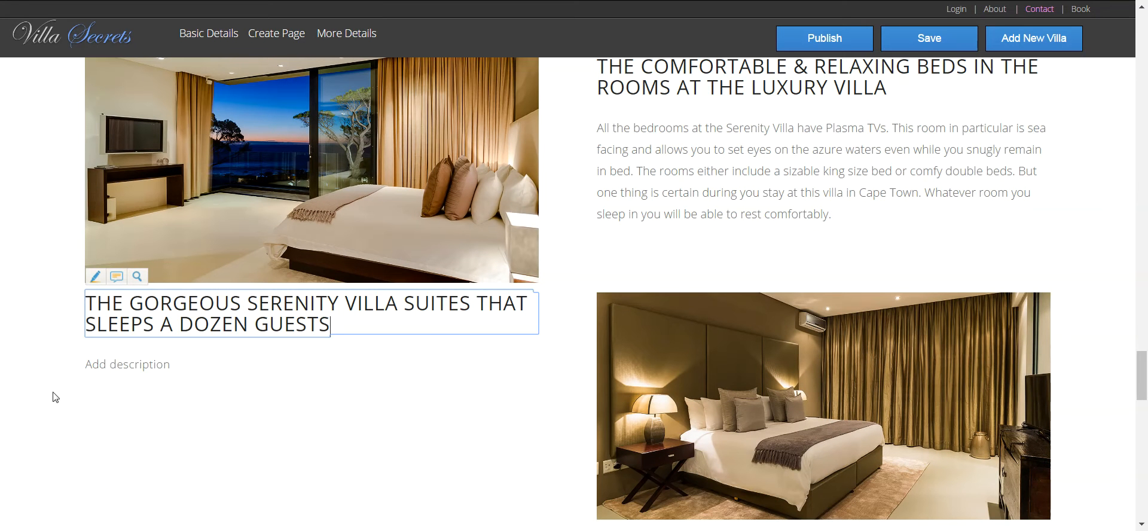
click(159, 371)
drag(195, 365, 8, 363)
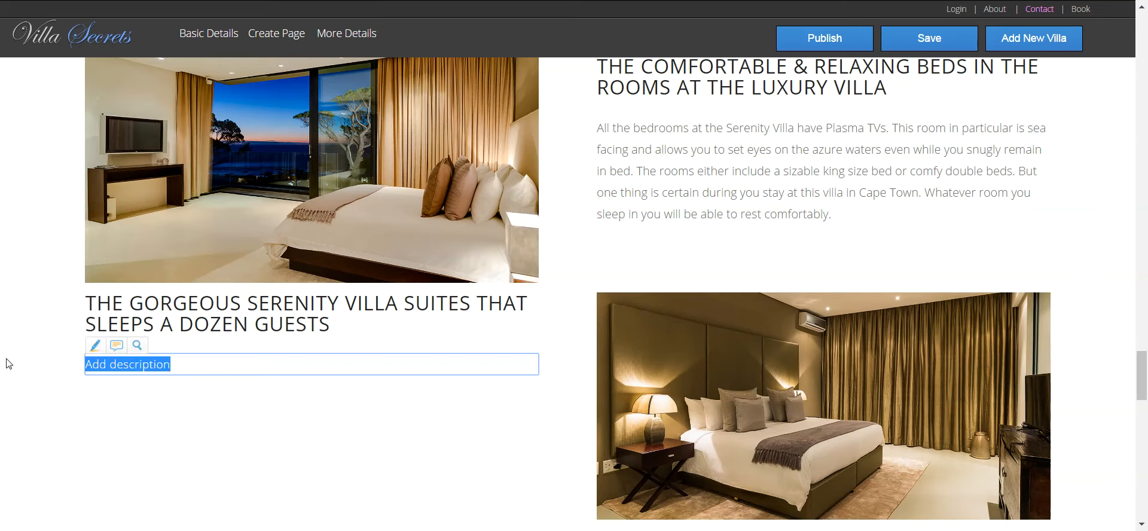
key(ctrl+v)
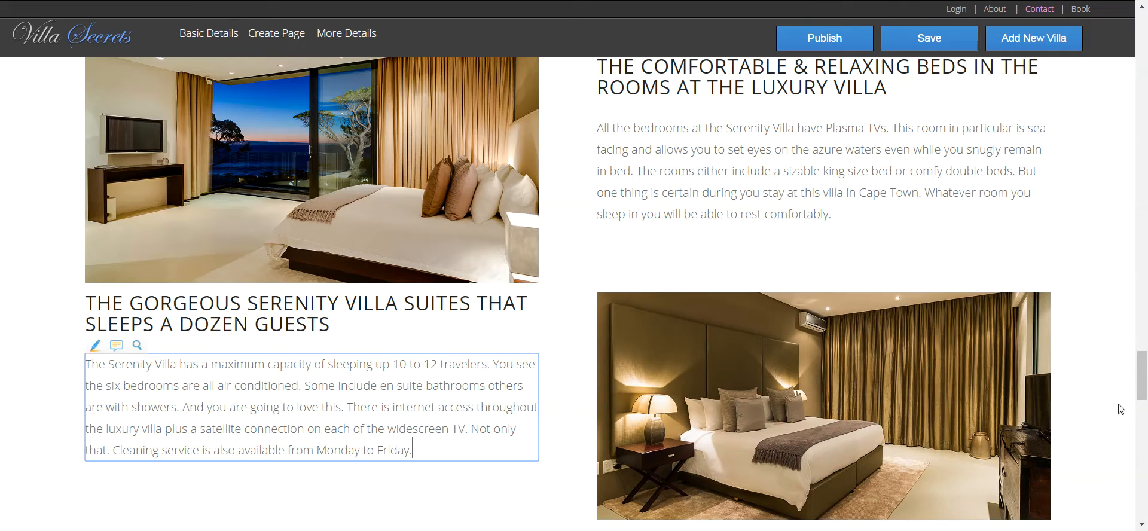
- Scroll the villa page and copy the life, leisure and seaside living heading
drag(1144, 385, 1145, 421)
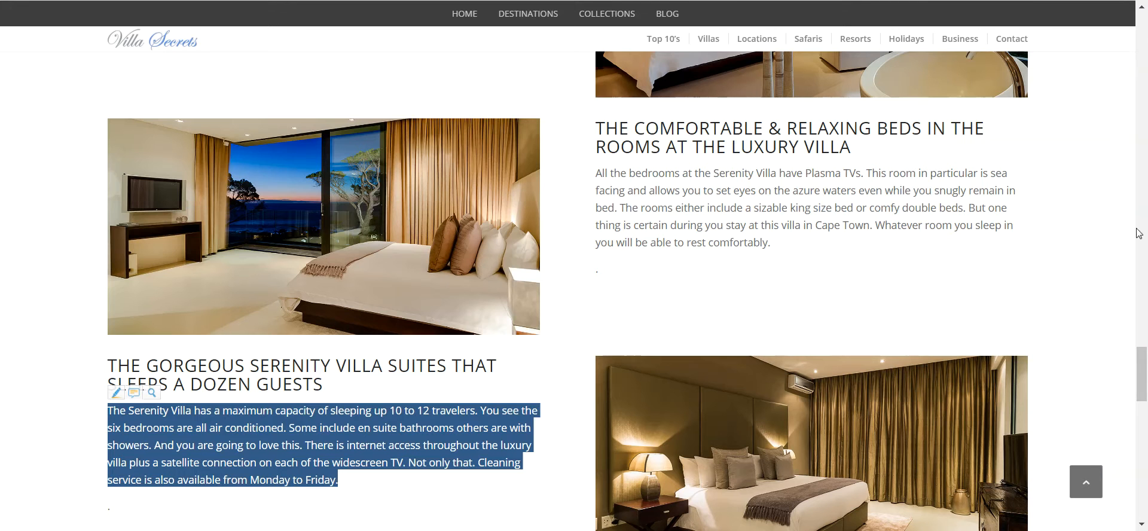
drag(1142, 381, 1143, 420)
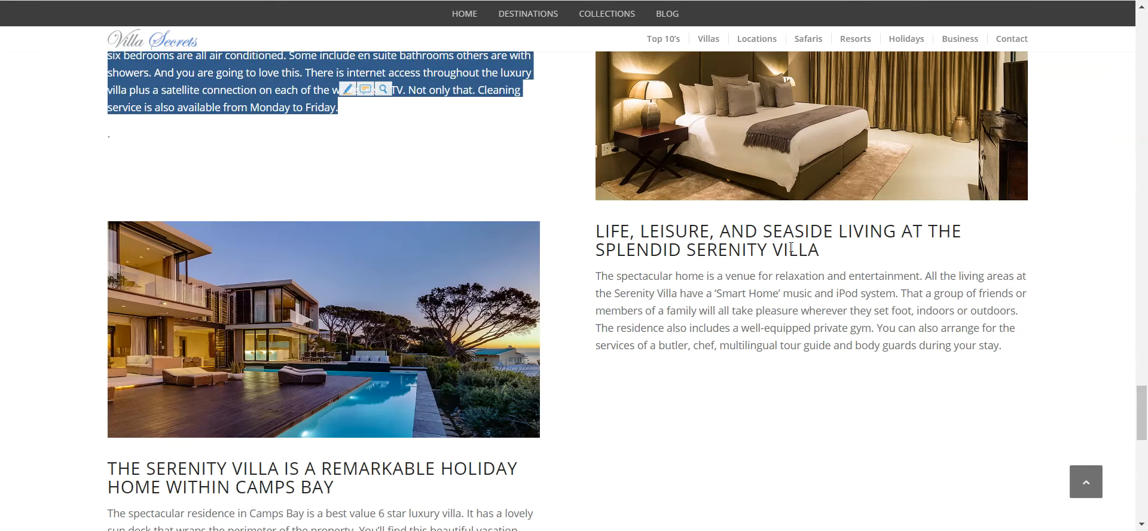
drag(839, 261, 595, 242)
key(ctrl+c)
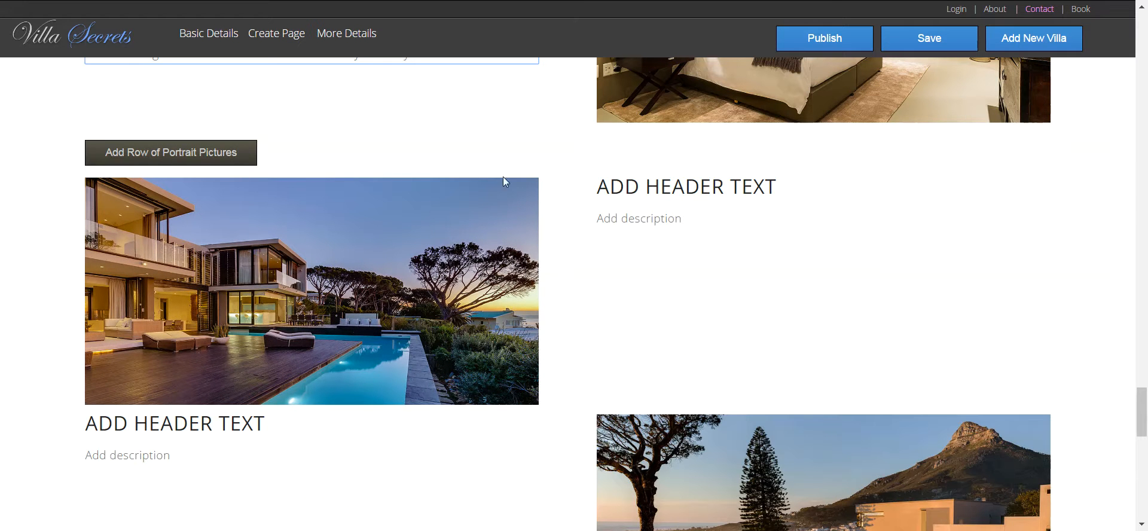
- Replace the next right-hand 'ADD HEADER TEXT' with the seaside living heading
click(768, 182)
drag(802, 180, 515, 181)
key(ctrl+v)
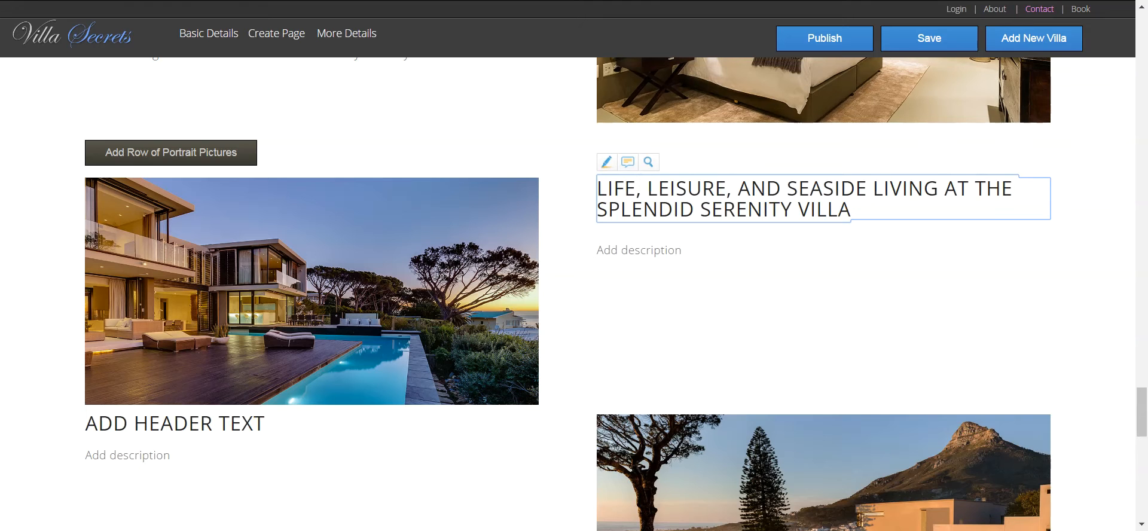
- Copy the spectacular-home paragraph from the villa page into the description below that heading
key(ctrl+Tab)
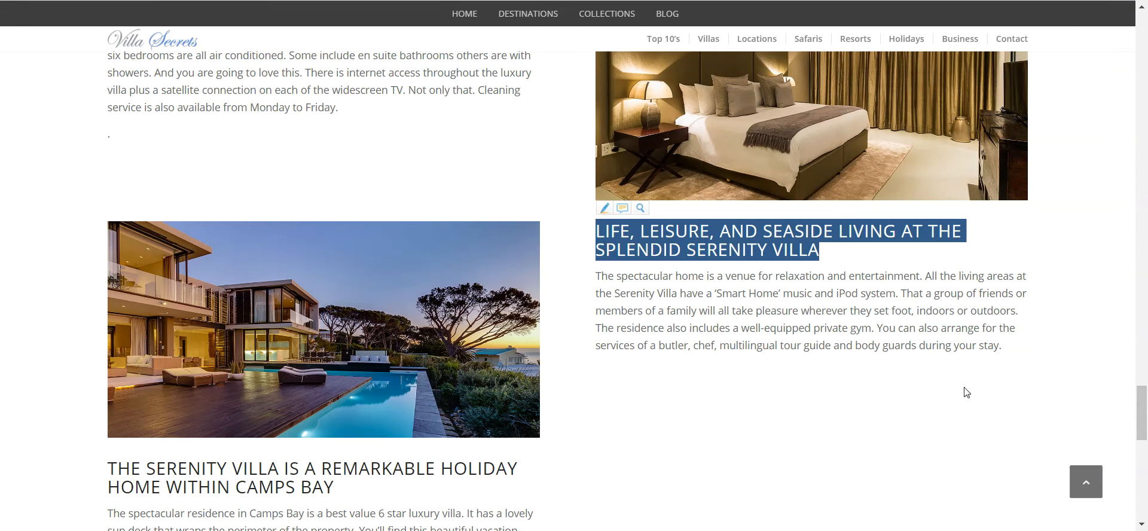
drag(1015, 350, 579, 284)
key(ctrl+c)
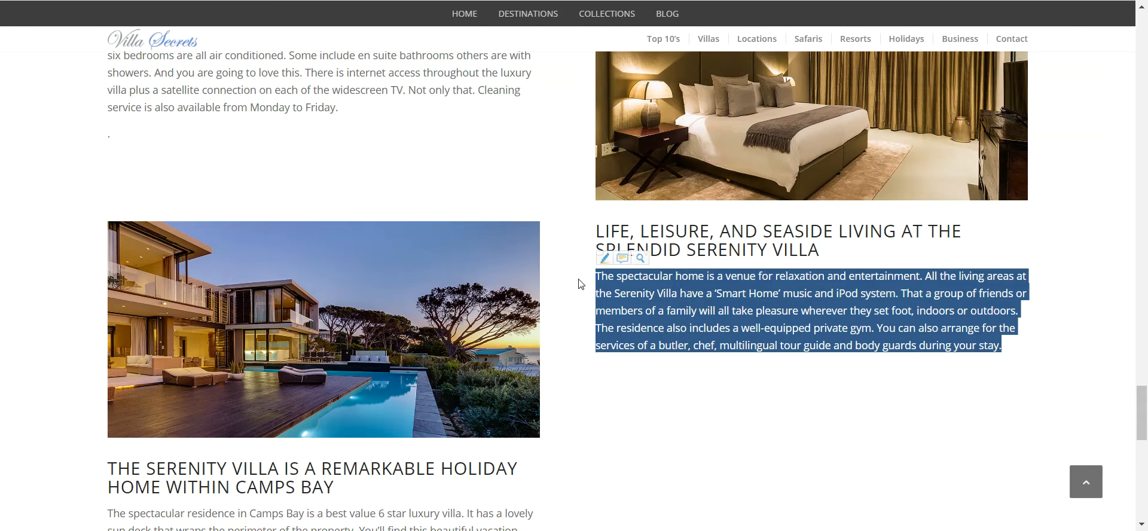
key(ctrl+Tab)
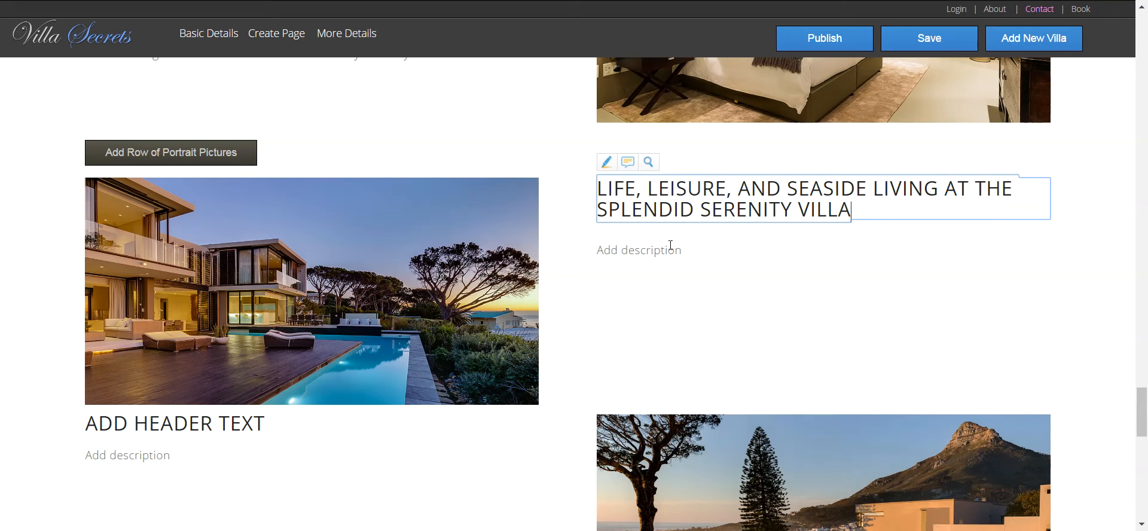
click(671, 246)
drag(691, 249, 579, 251)
key(ctrl+v)
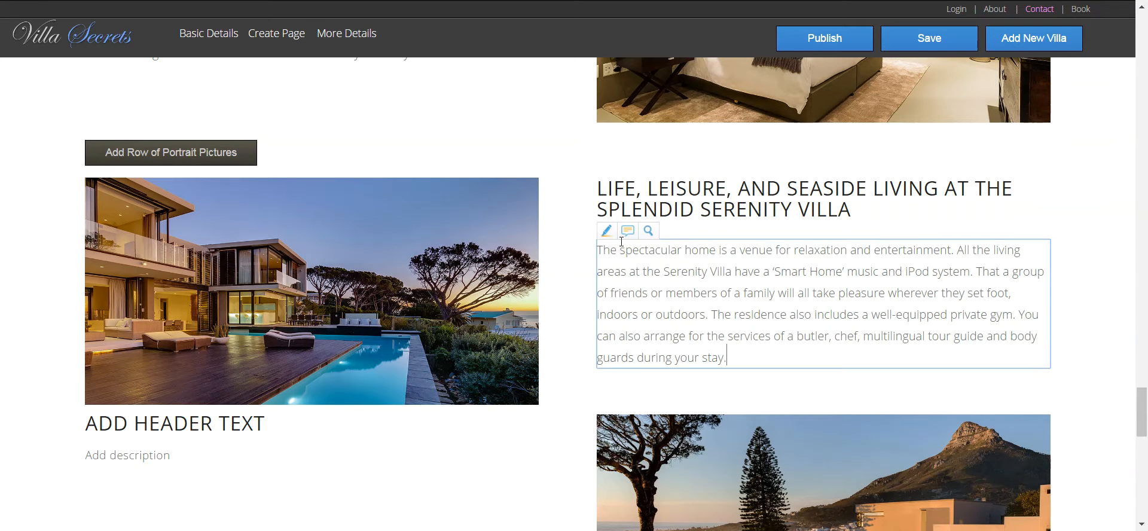
- Copy the Camps Bay holiday home heading from the Serenity Villa page
key(ctrl+Tab)
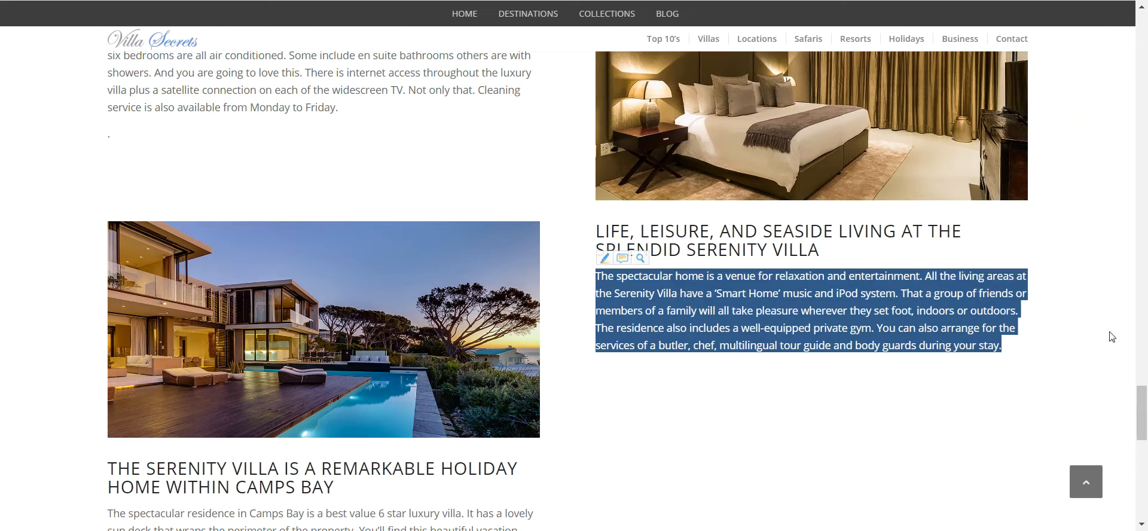
drag(1142, 409, 1143, 433)
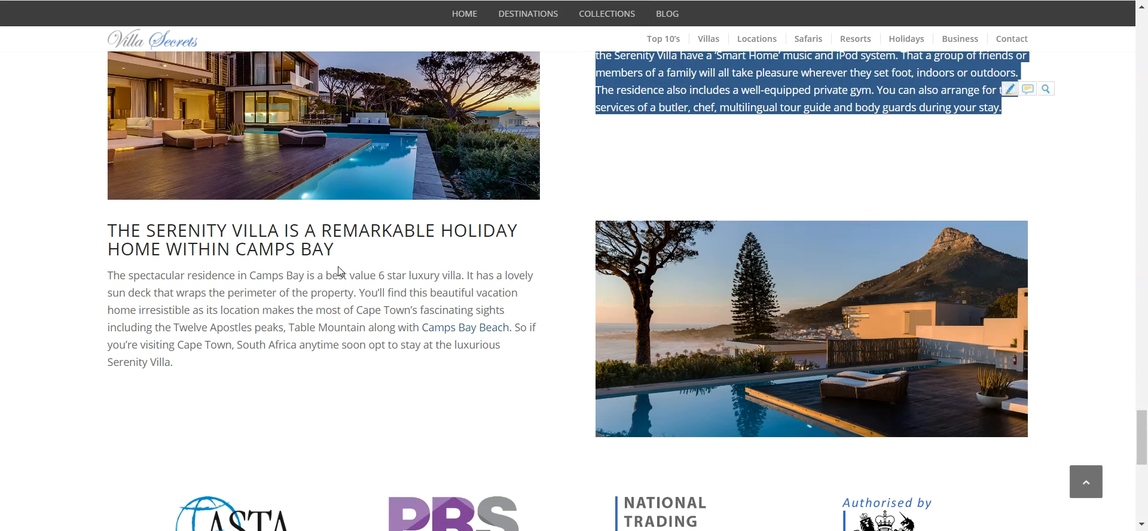
drag(336, 250, 96, 232)
key(ctrl+c)
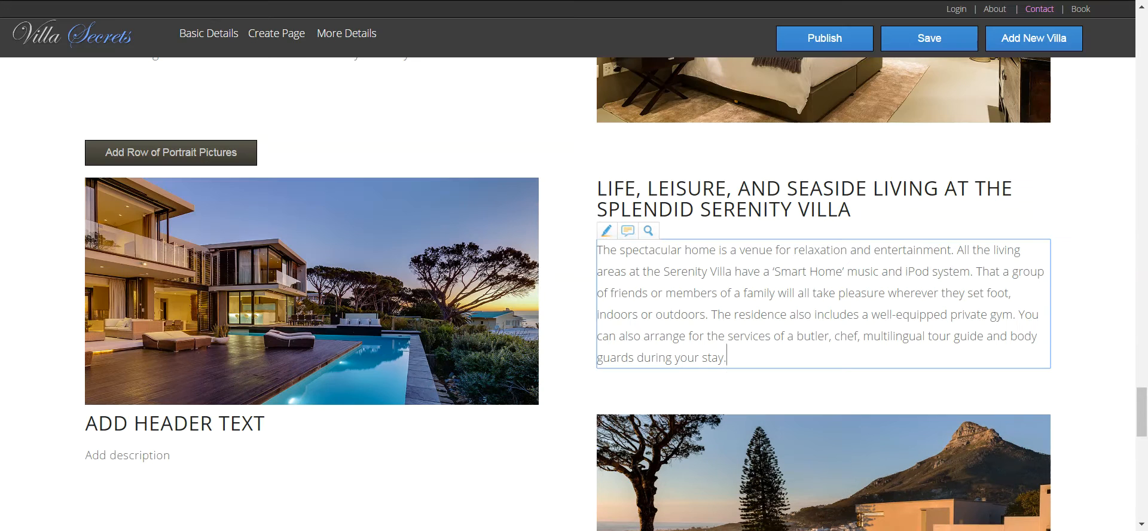
scroll(756, 422, down, 3)
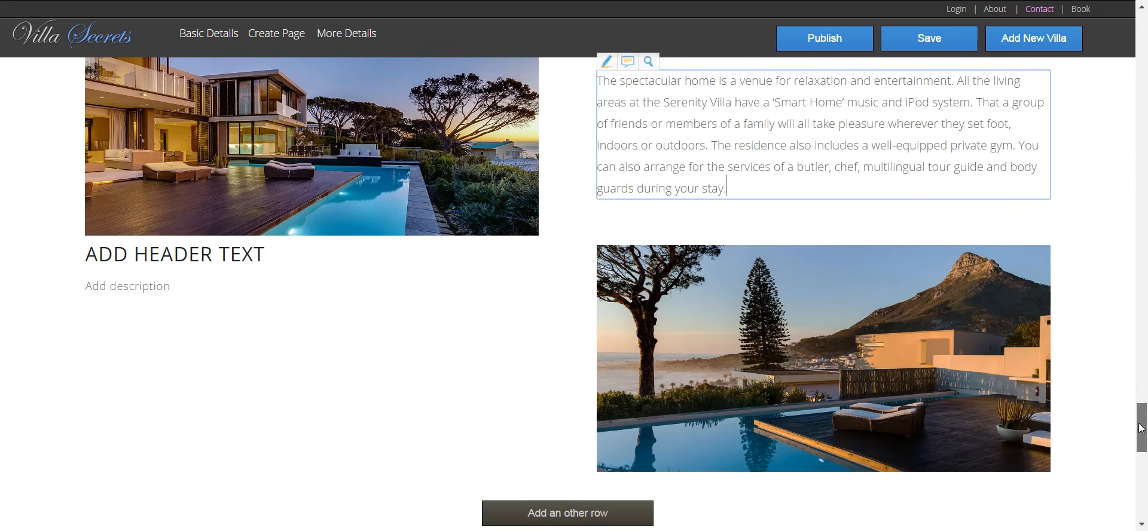
- Paste the Camps Bay holiday home heading over the empty left-hand heading placeholder
click(172, 302)
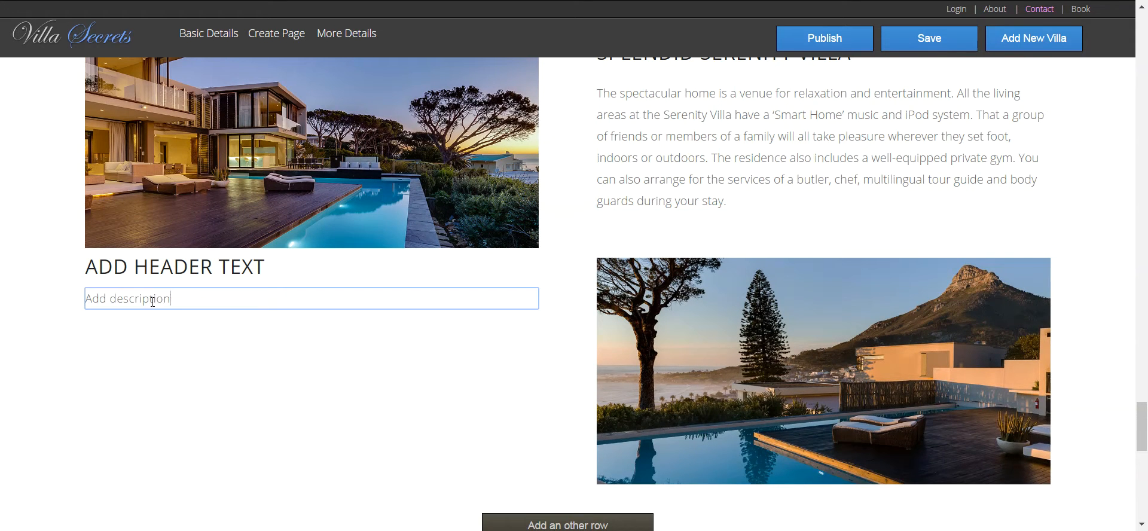
drag(171, 299, 58, 290)
click(276, 266)
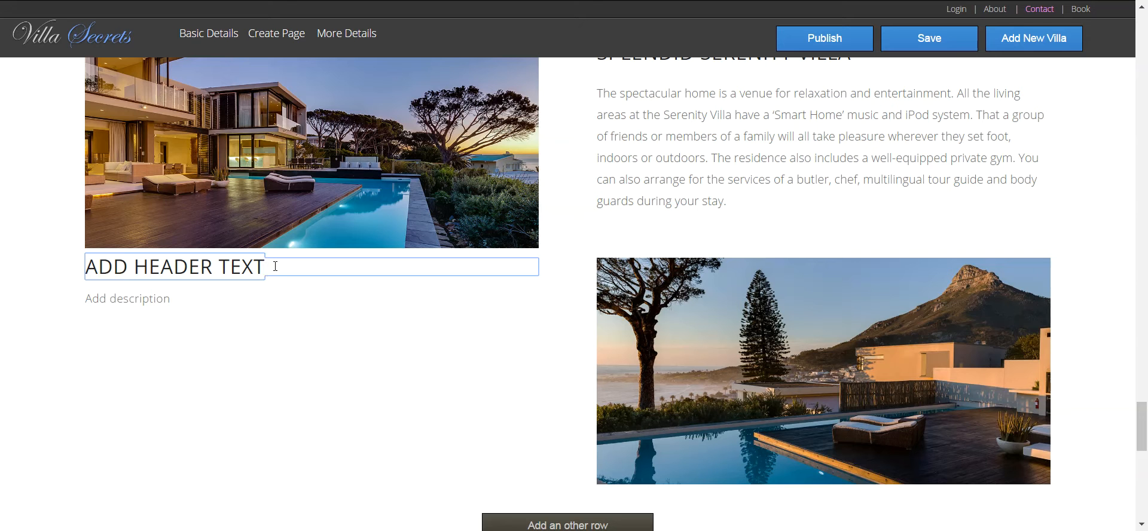
drag(276, 266, 79, 270)
key(ctrl+v)
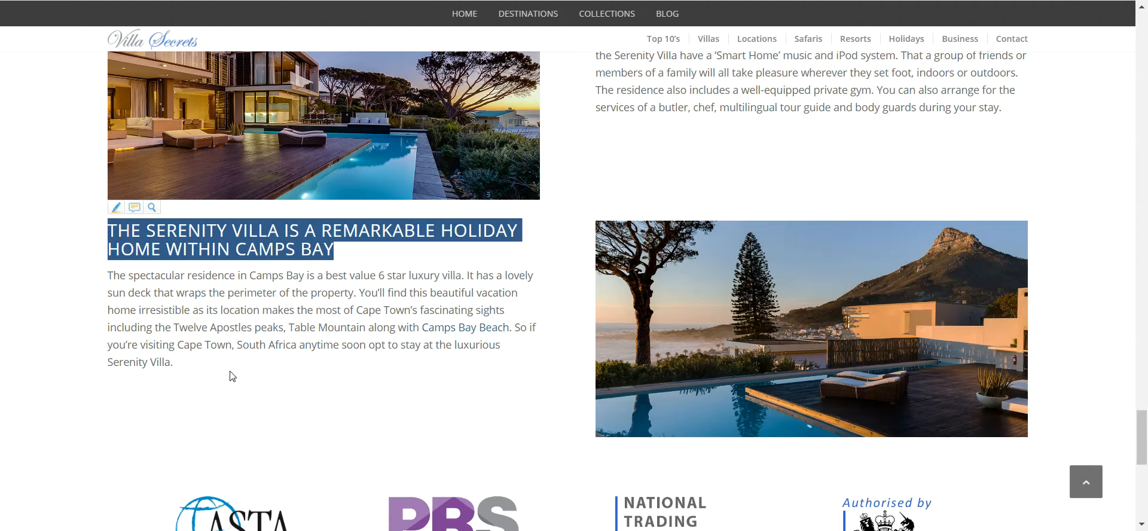
- Copy the Camps Bay paragraph from the Serenity page into the new row's description
drag(221, 367, 99, 282)
key(ctrl+c)
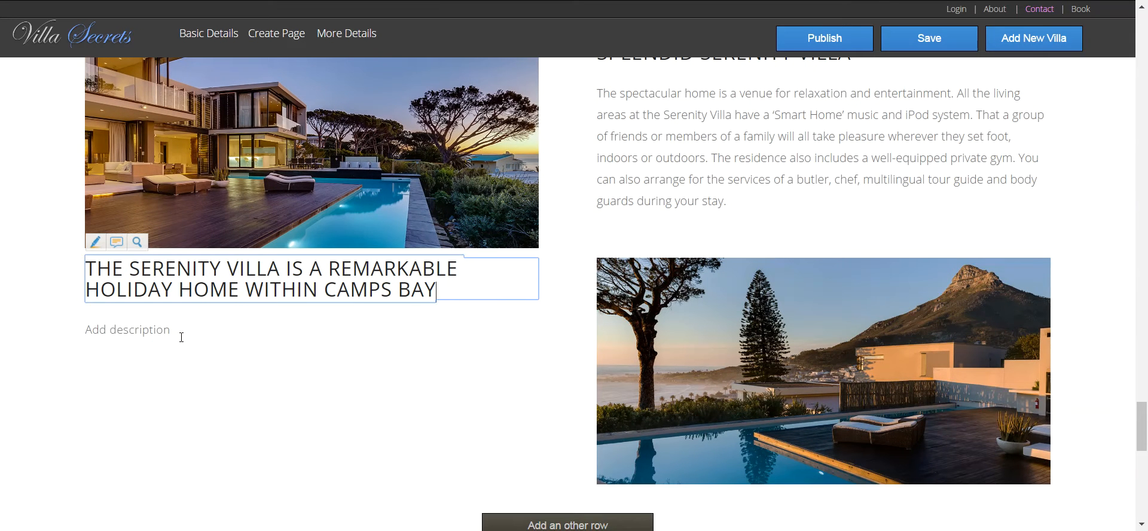
click(181, 337)
drag(181, 337, 42, 328)
key(ctrl+v)
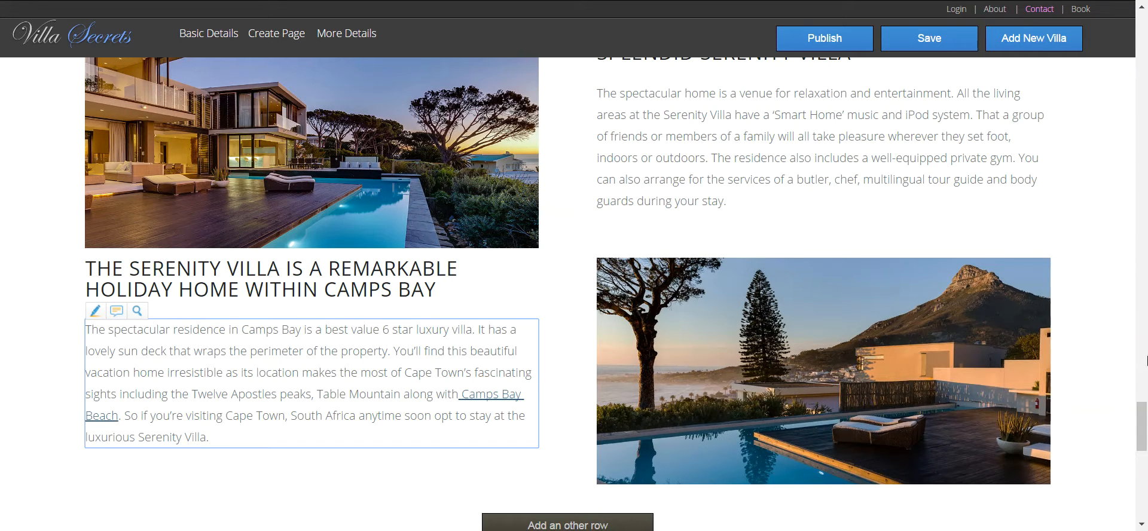
drag(1143, 413, 1145, 21)
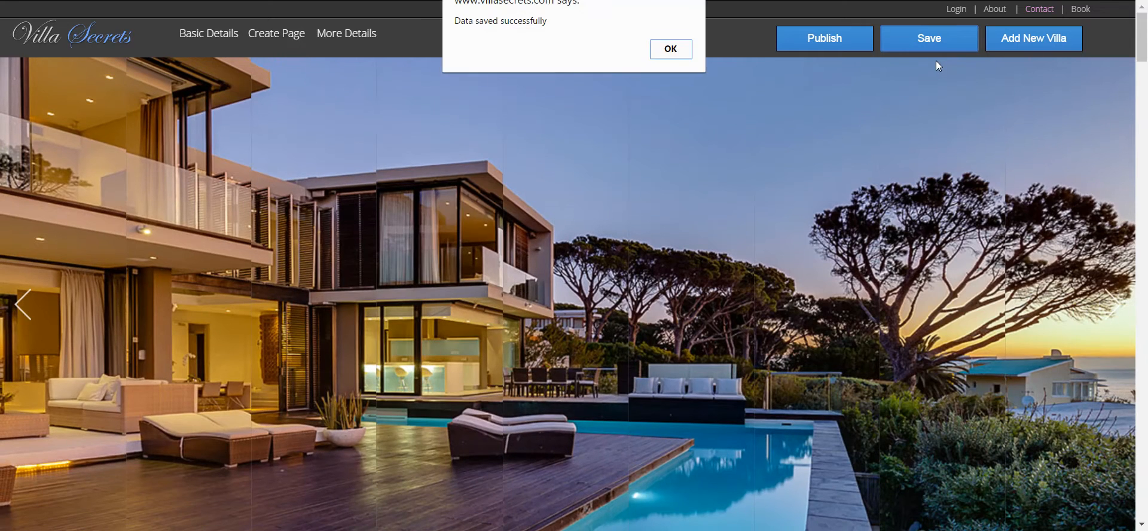
- Dismiss the save alert, open Basic Details at Owner/Manager Name, and return to the Serenity Villa article
click(682, 53)
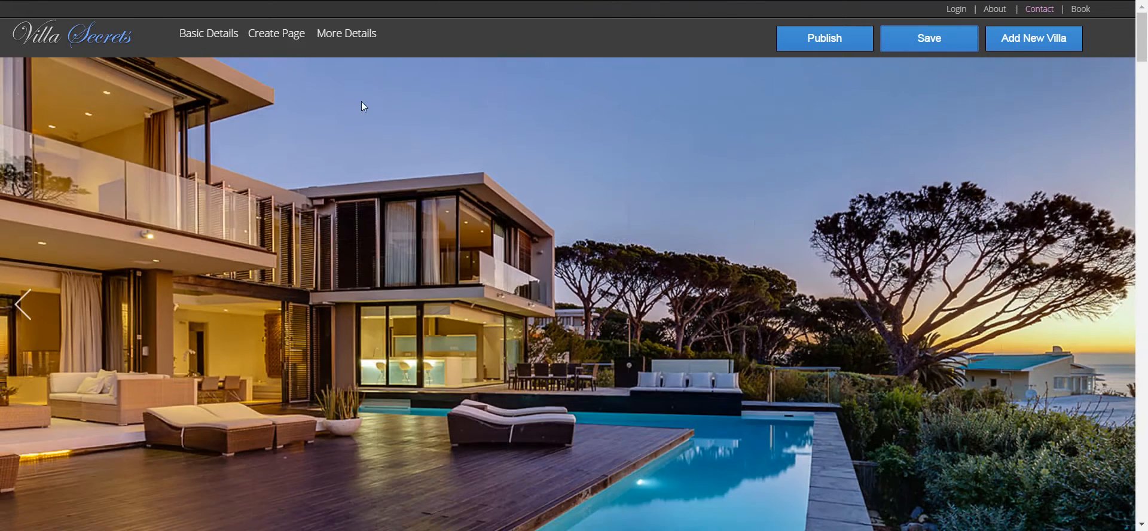
click(187, 34)
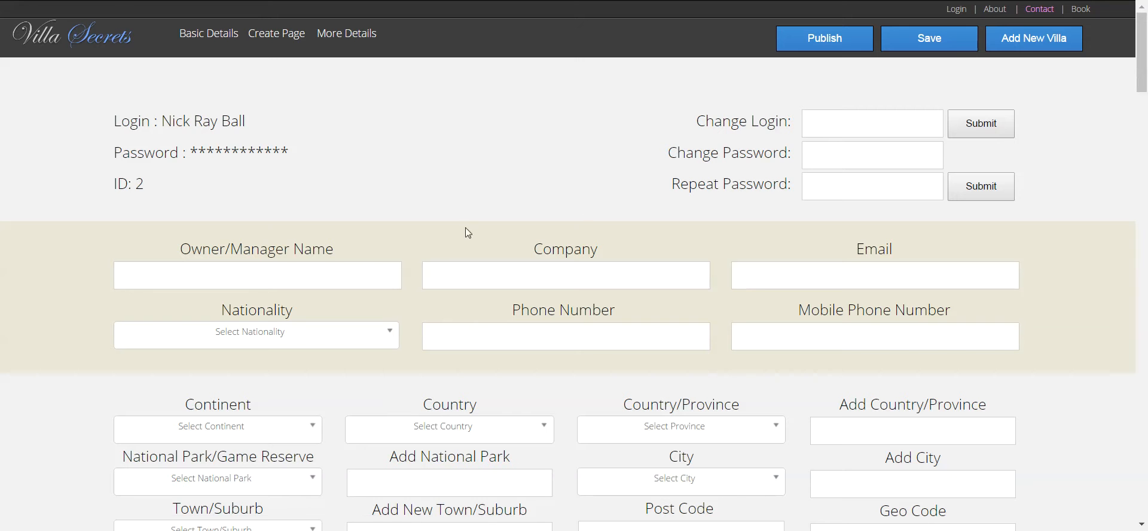
click(289, 282)
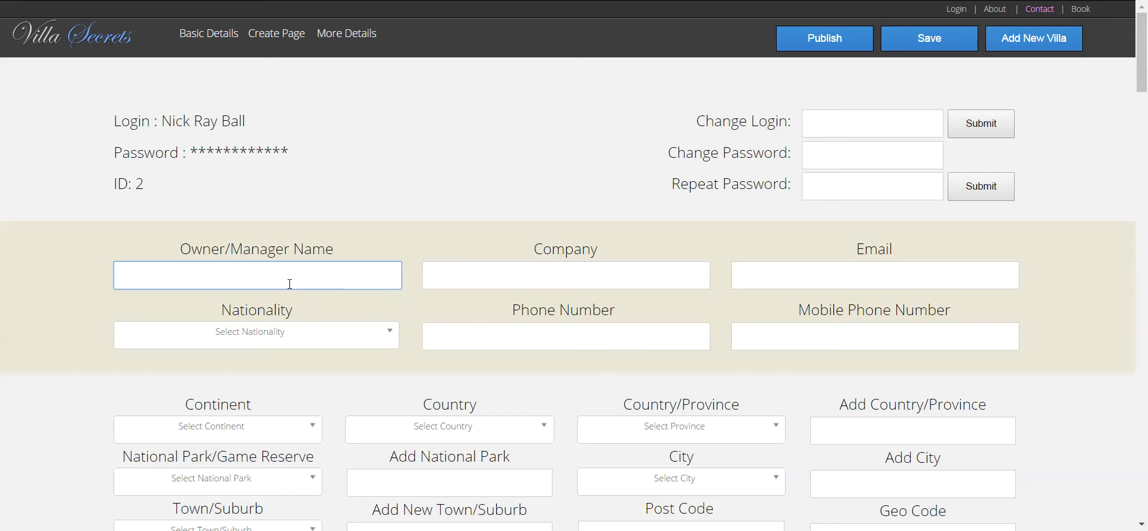
key(ctrl+Tab)
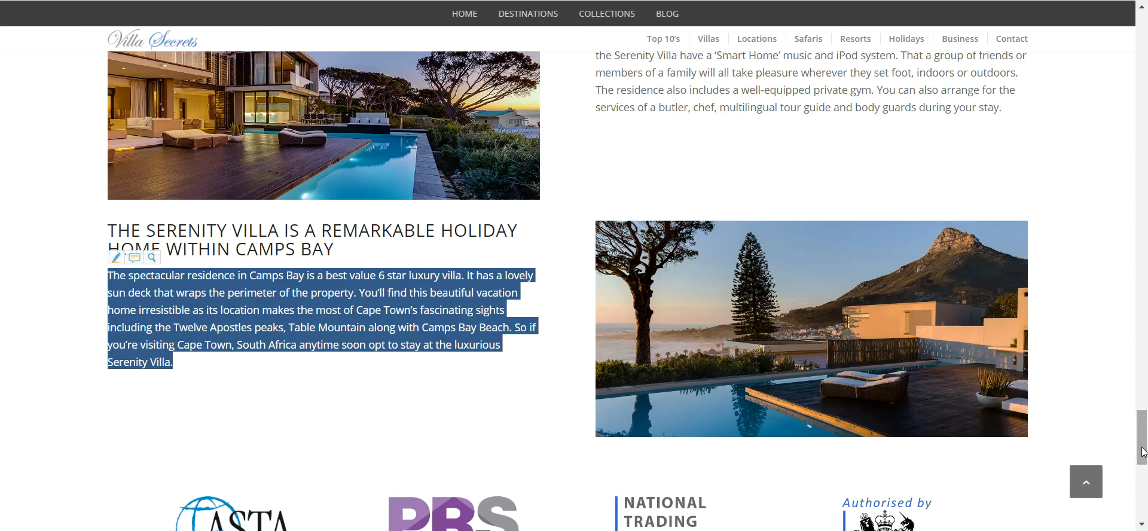
drag(1142, 436, 1145, 73)
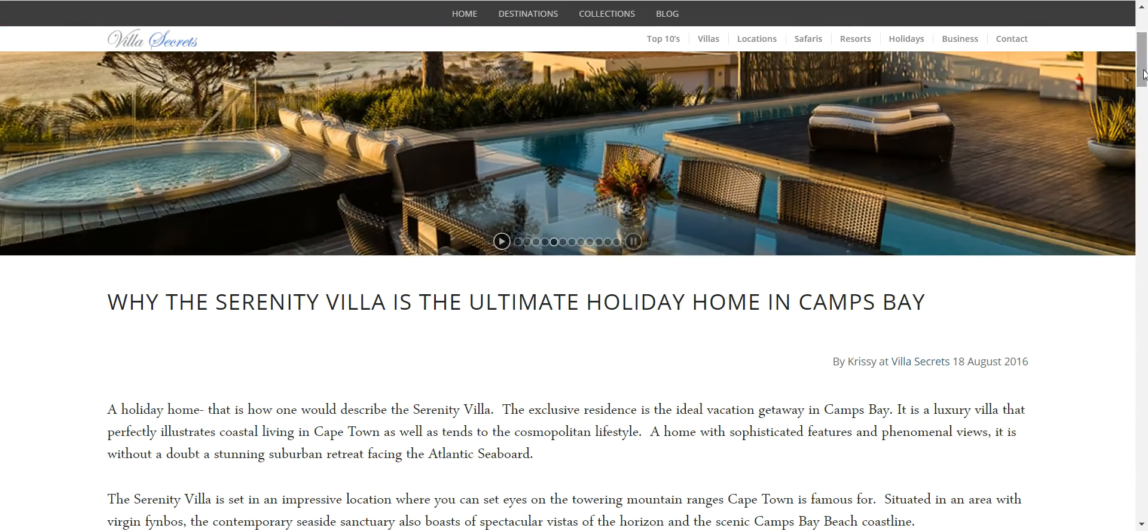
- Paste the owner's first name from the Euphoric villa record into Owner/Manager Name
click(688, 0)
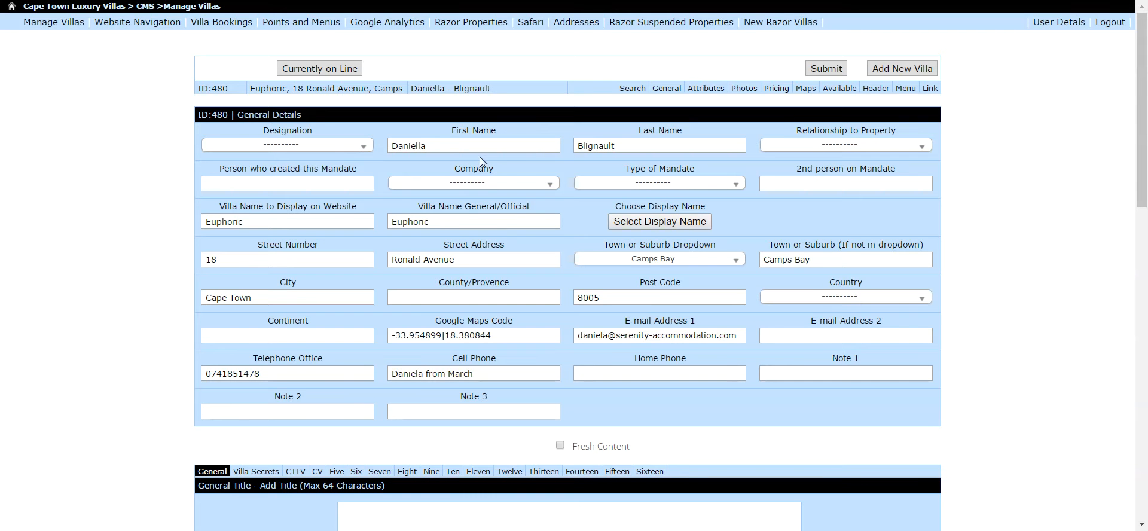
drag(460, 147, 336, 146)
key(ctrl+c)
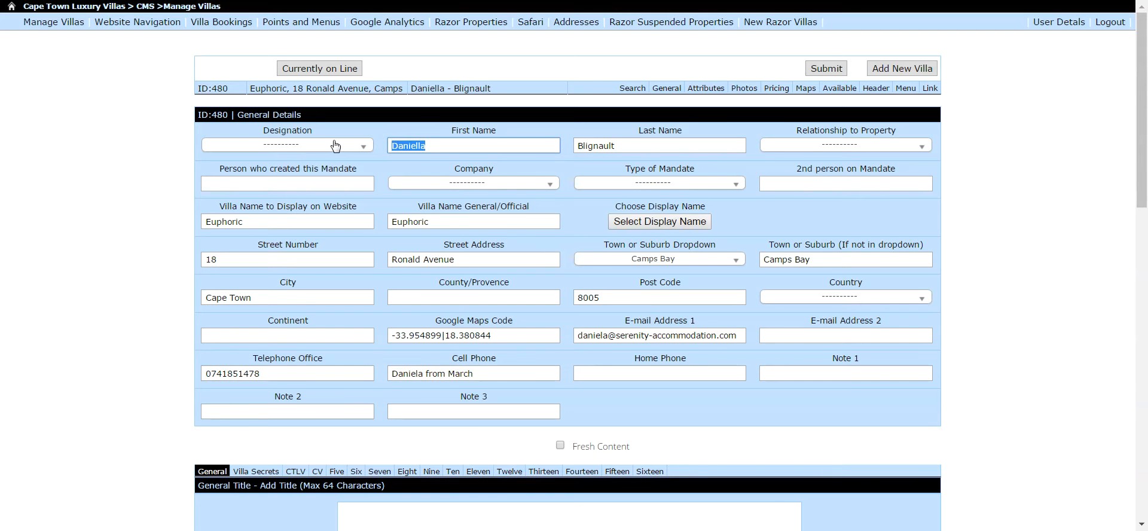
click(788, 0)
key(ctrl+v)
- Paste the owner's e-mail address from the Euphoric record into the Email field
drag(741, 336, 491, 331)
key(ctrl+c)
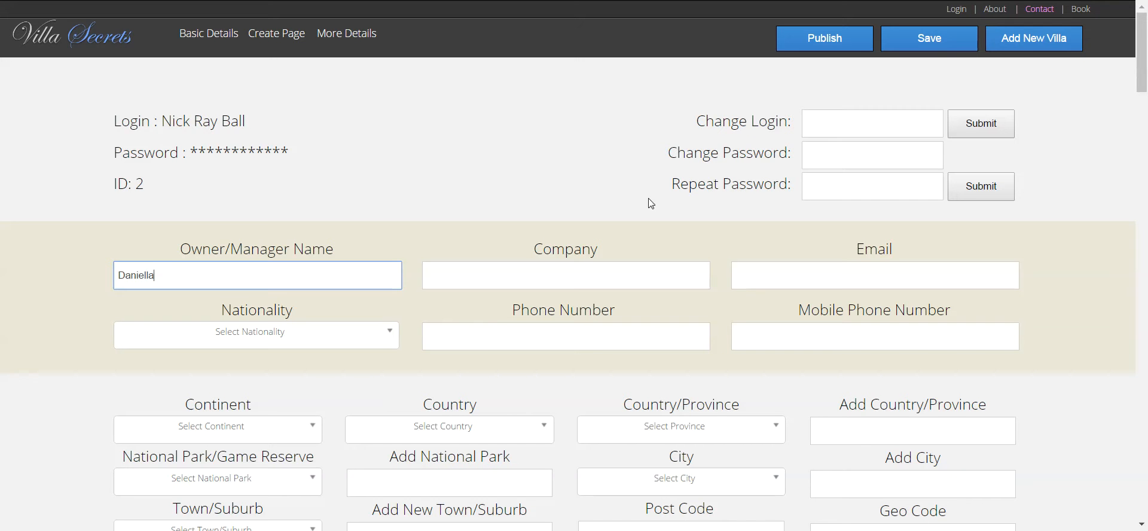
click(878, 276)
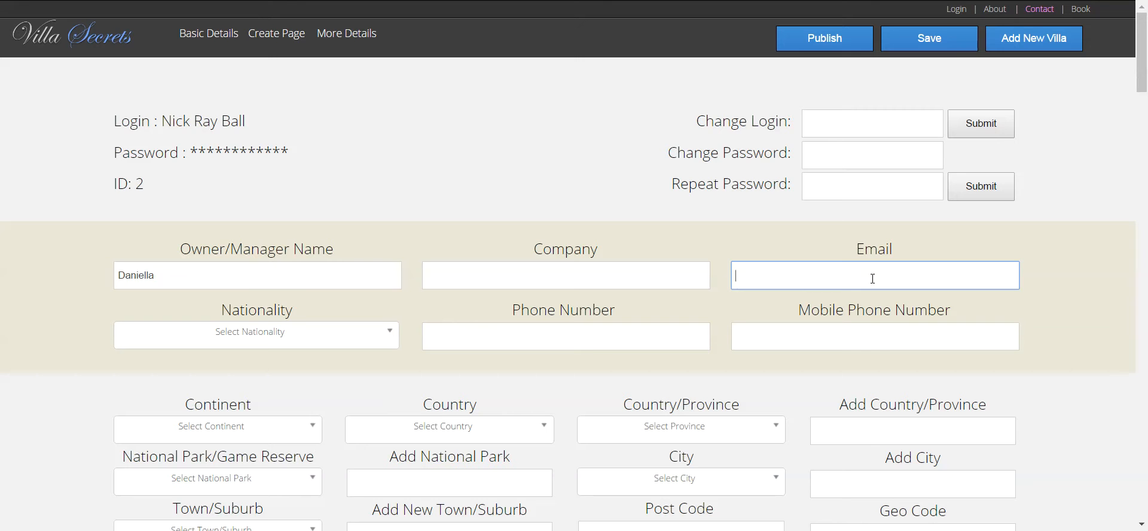
key(ctrl+v)
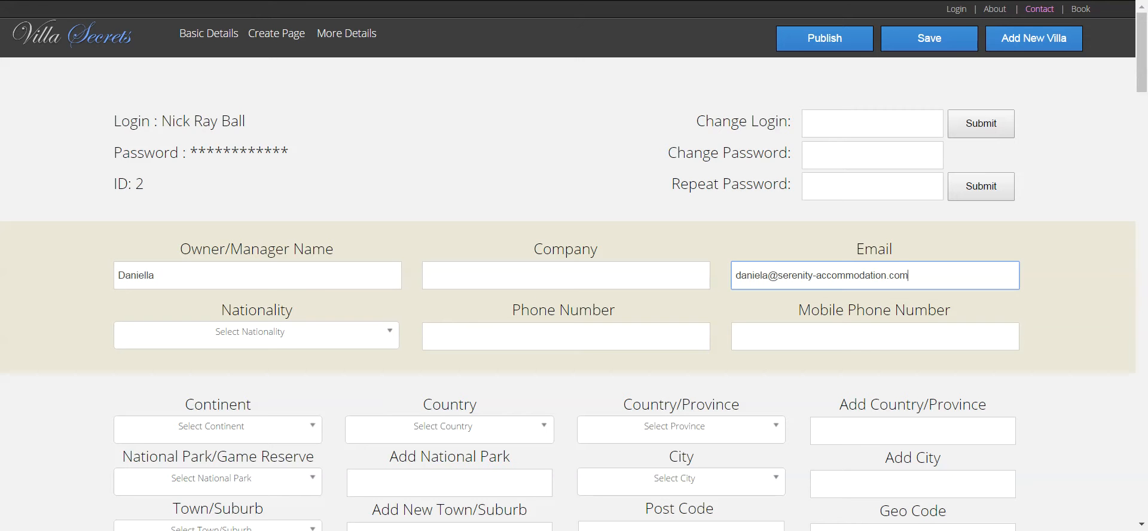
- Search the Nationality list for 'it' and 'so', then close it without choosing
click(275, 341)
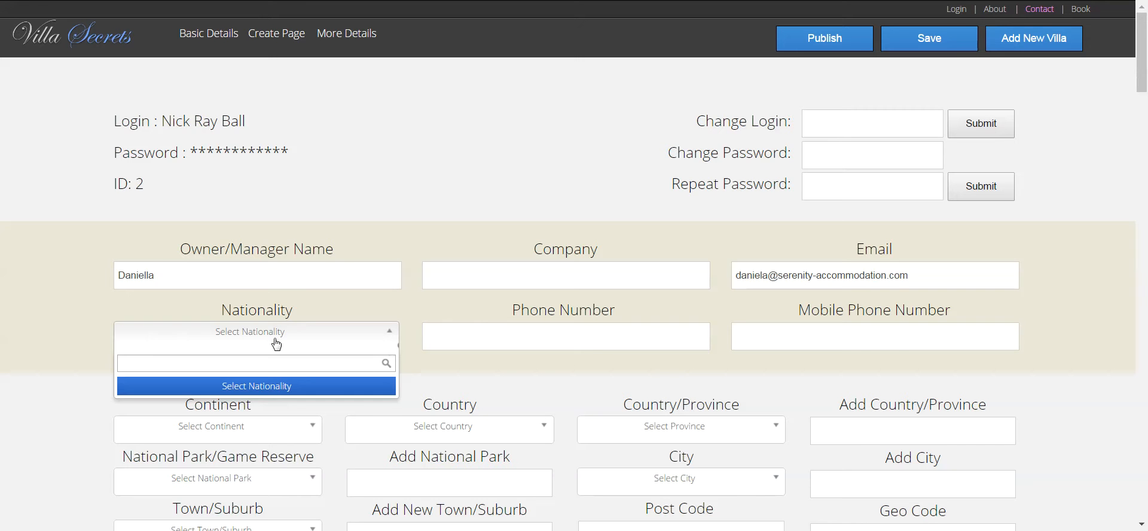
text(it)
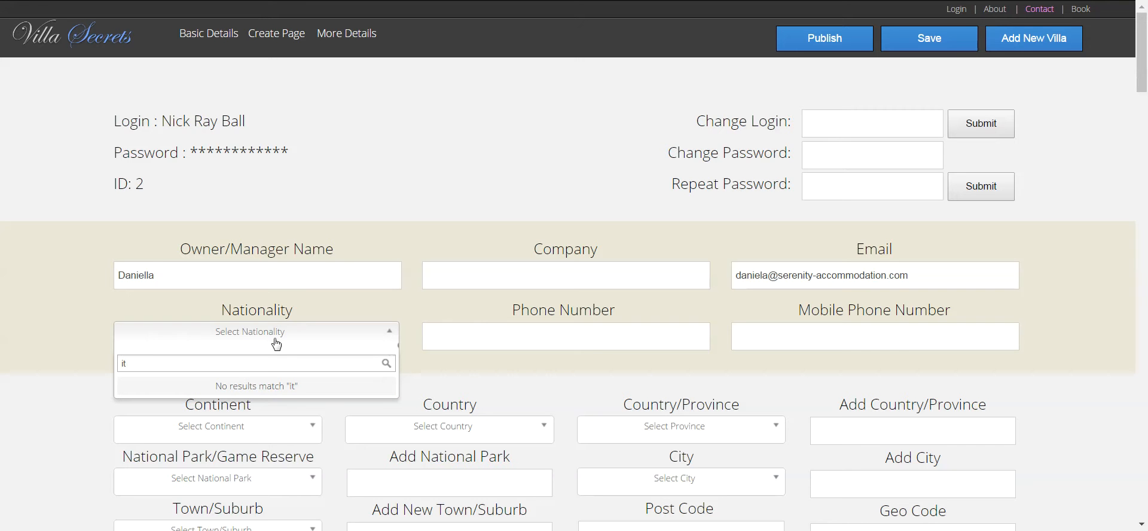
key(BackSpace)
key(BackSpace)
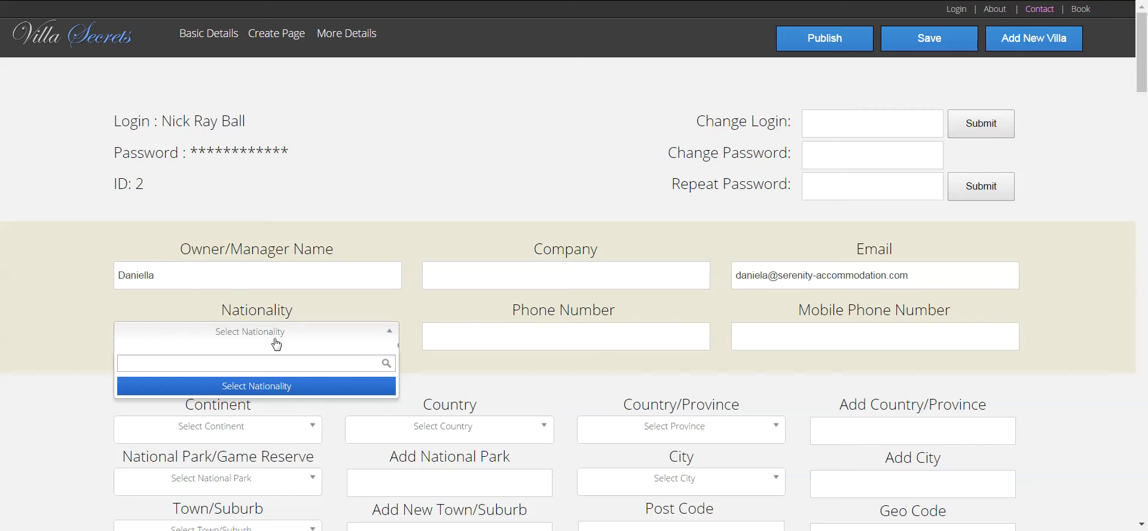
text(so)
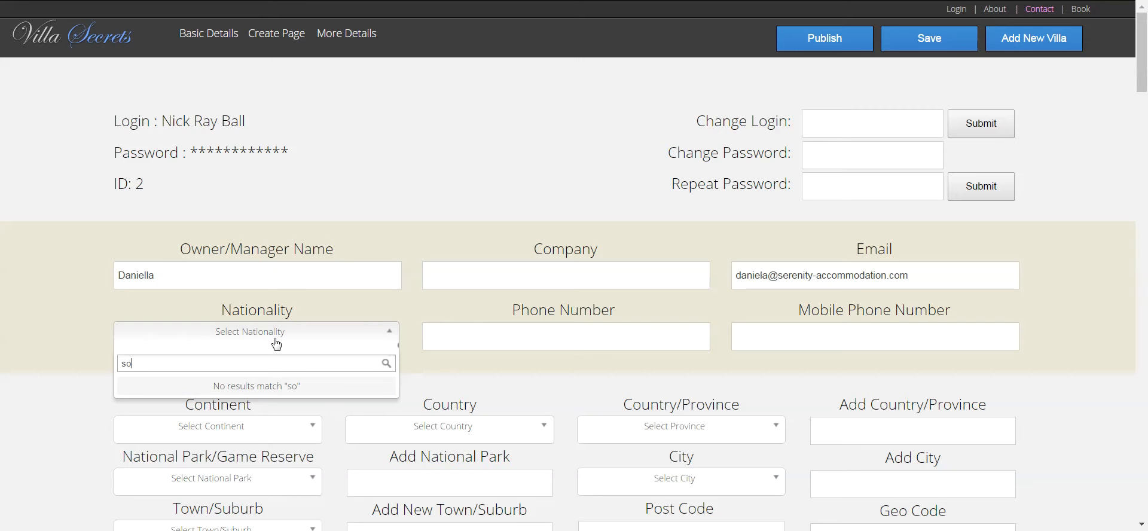
key(BackSpace)
key(BackSpace)
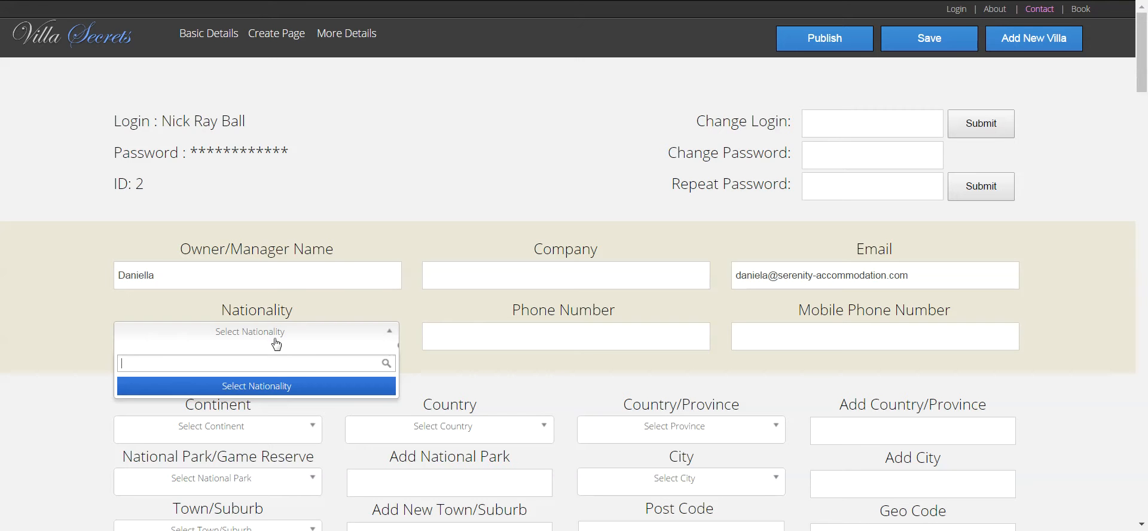
click(478, 186)
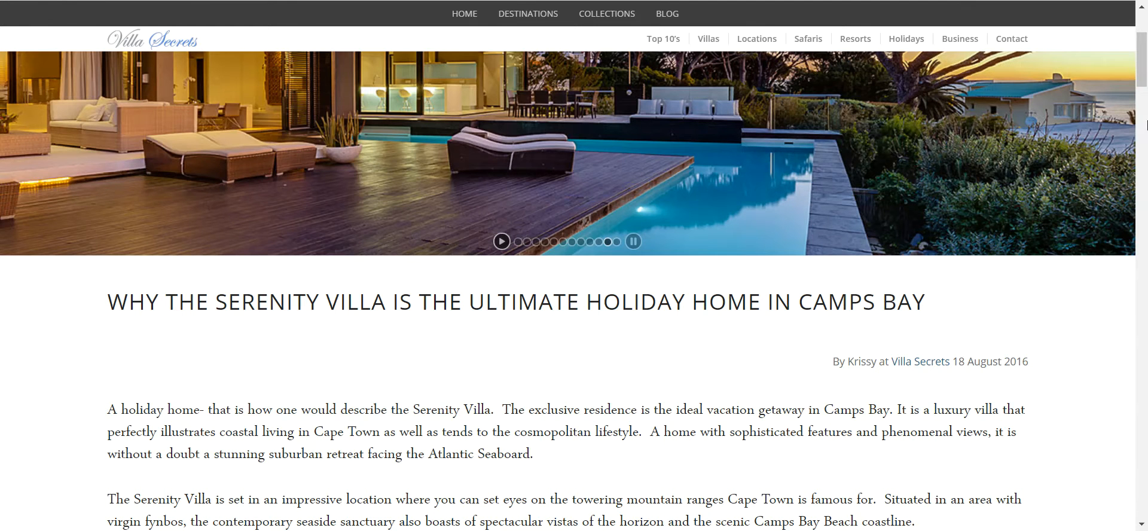
scroll(1143, 87, down, 3)
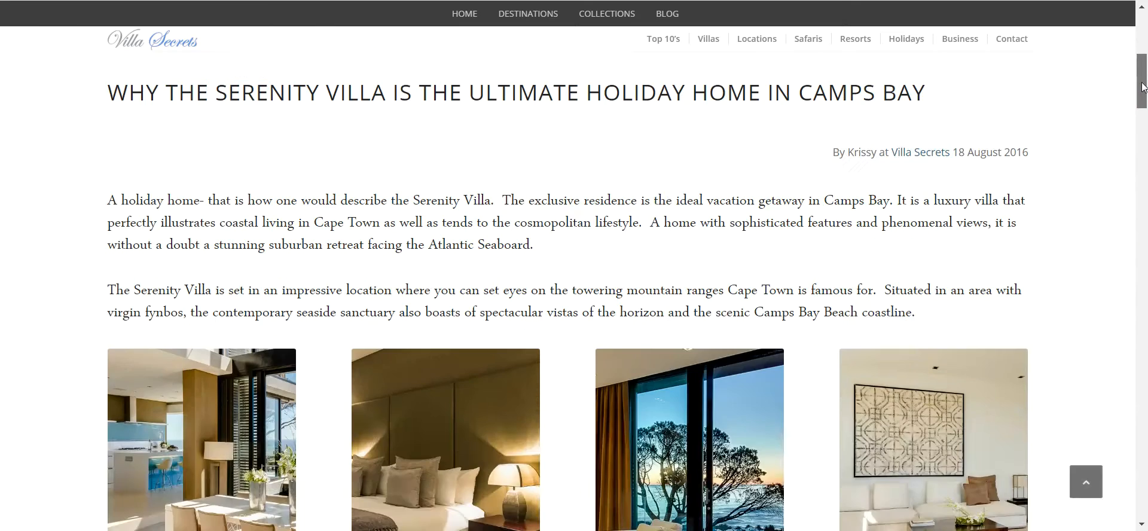
scroll(1142, 87, up, 3)
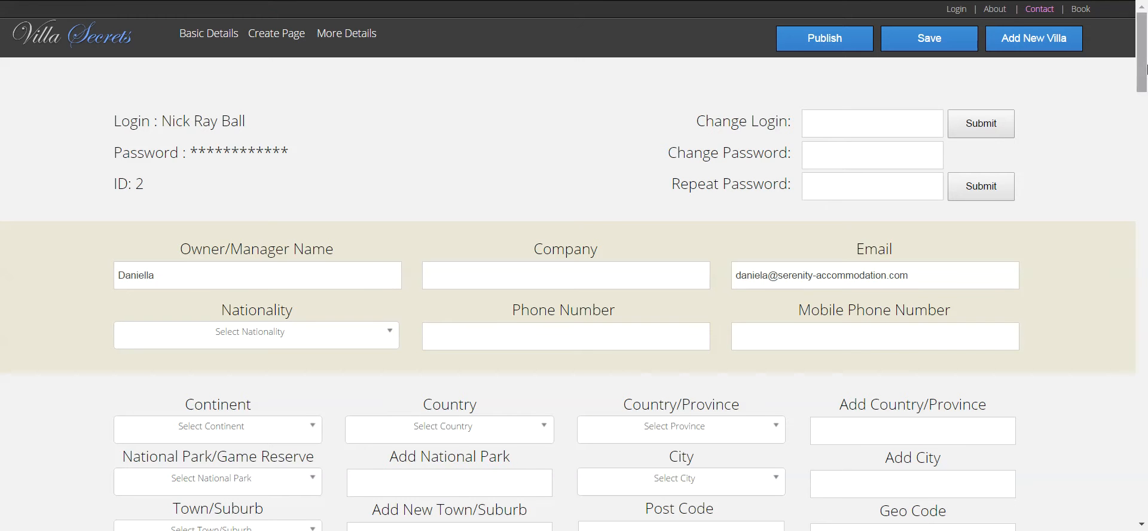
- Set the continent to Africa and the country to South Africa
scroll(1045, 205, down, 3)
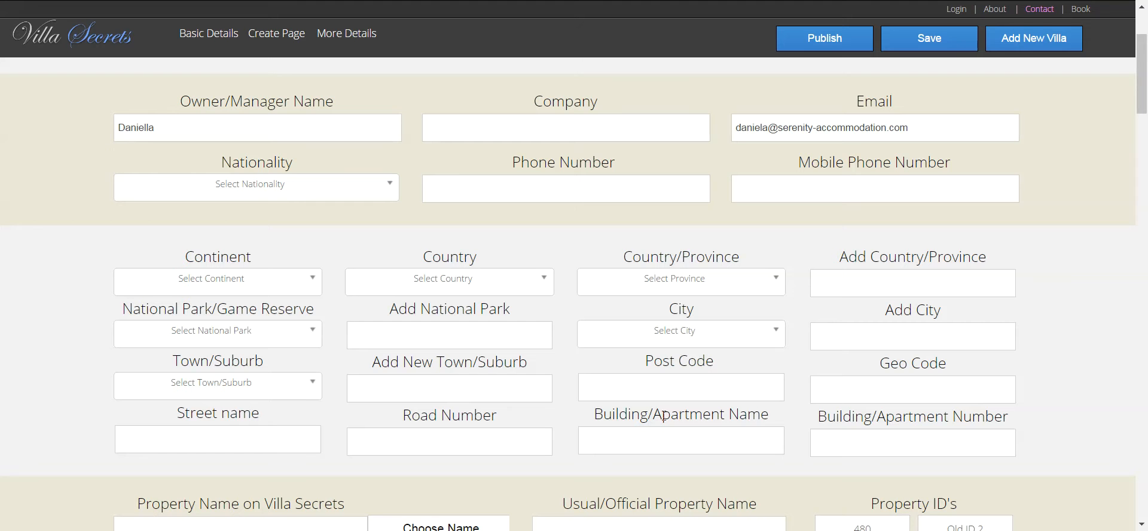
click(229, 283)
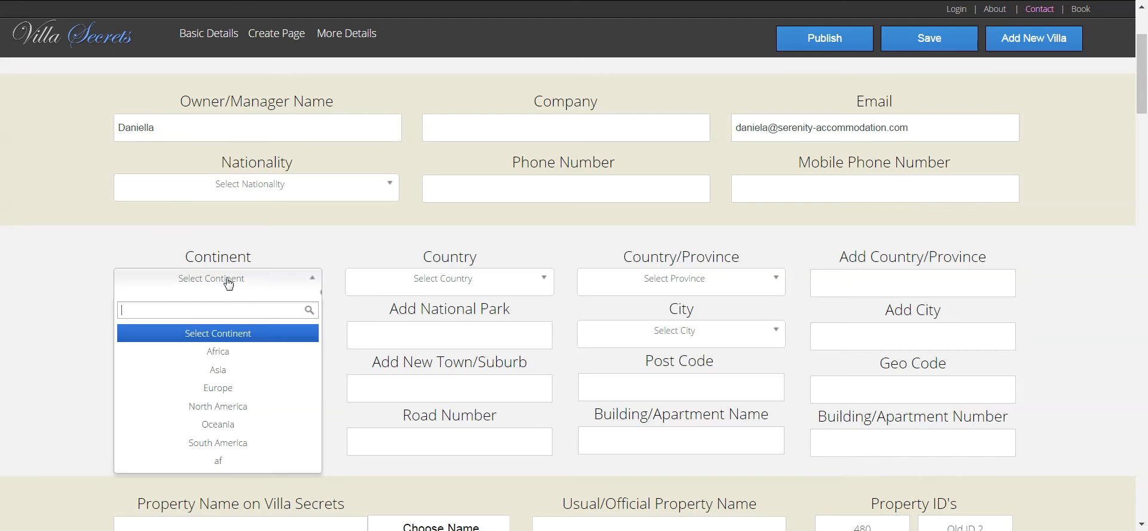
click(238, 353)
click(432, 286)
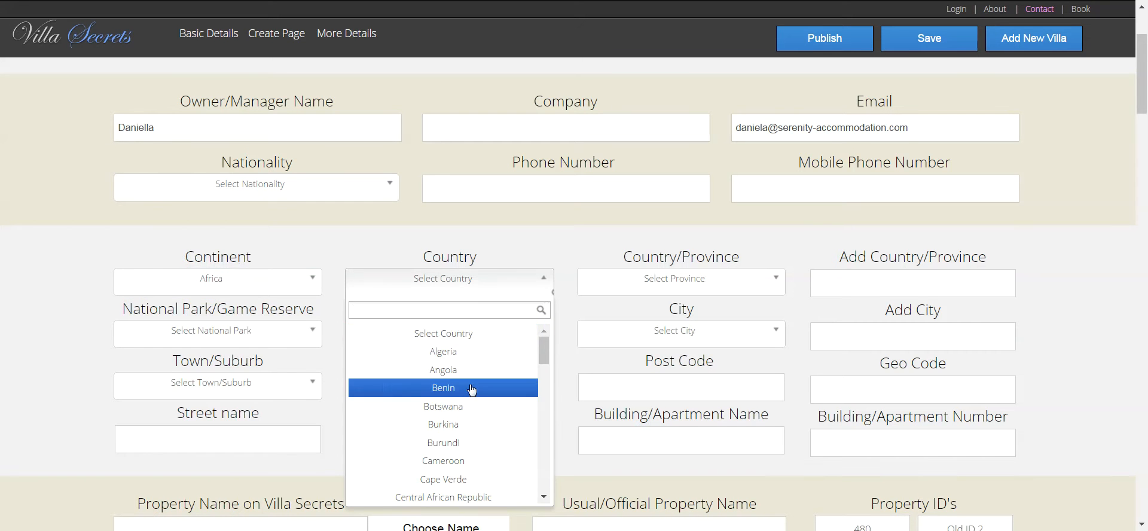
scroll(532, 370, down, 8)
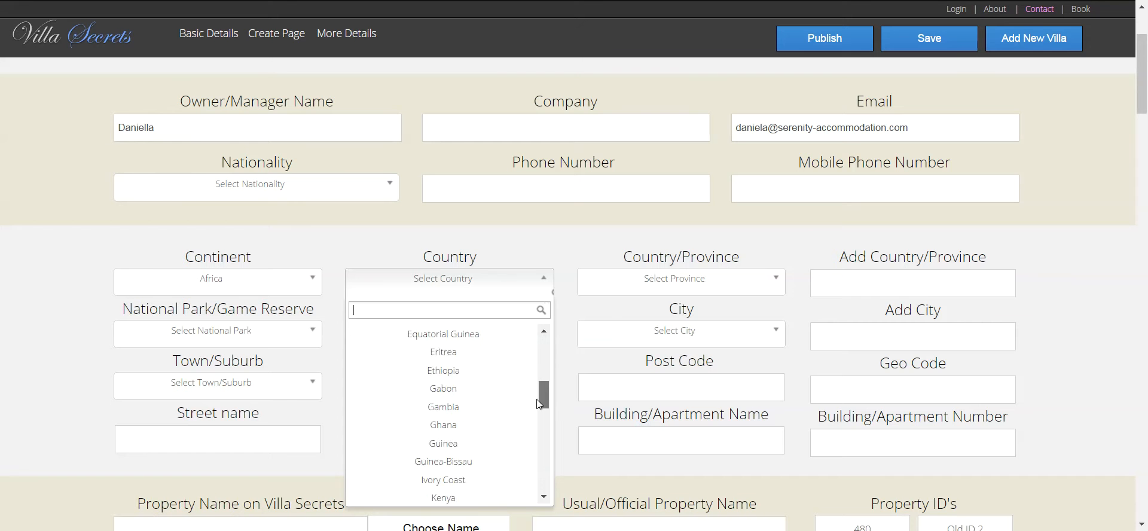
scroll(535, 460, down, 5)
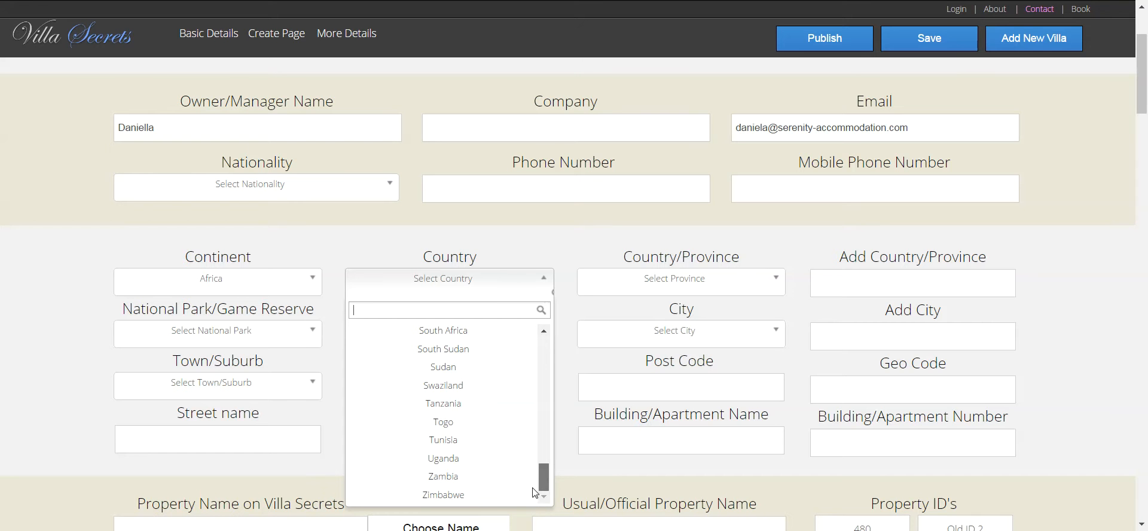
click(480, 331)
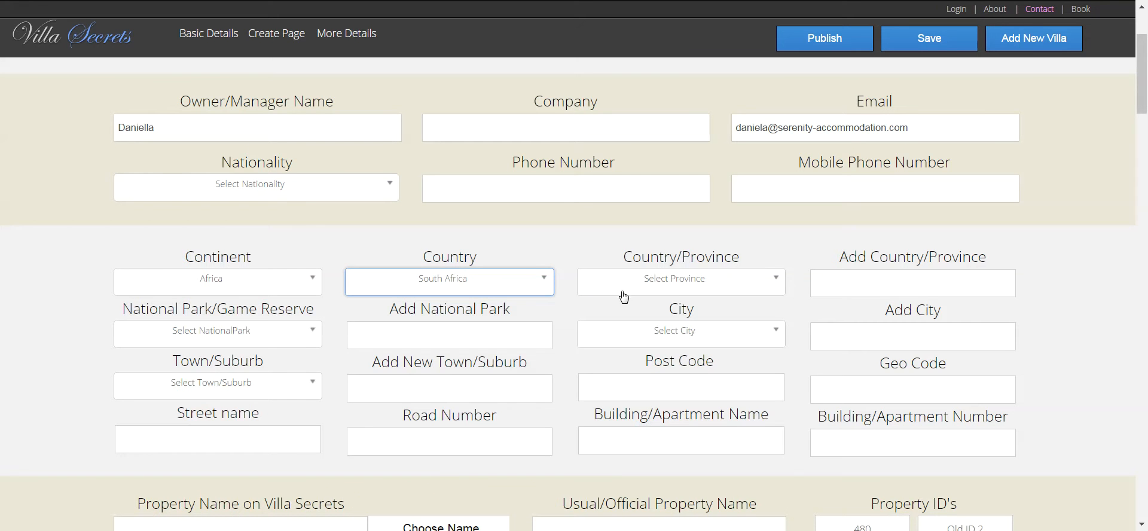
- Choose The Western Cape from the Country/Province dropdown
click(673, 290)
click(673, 289)
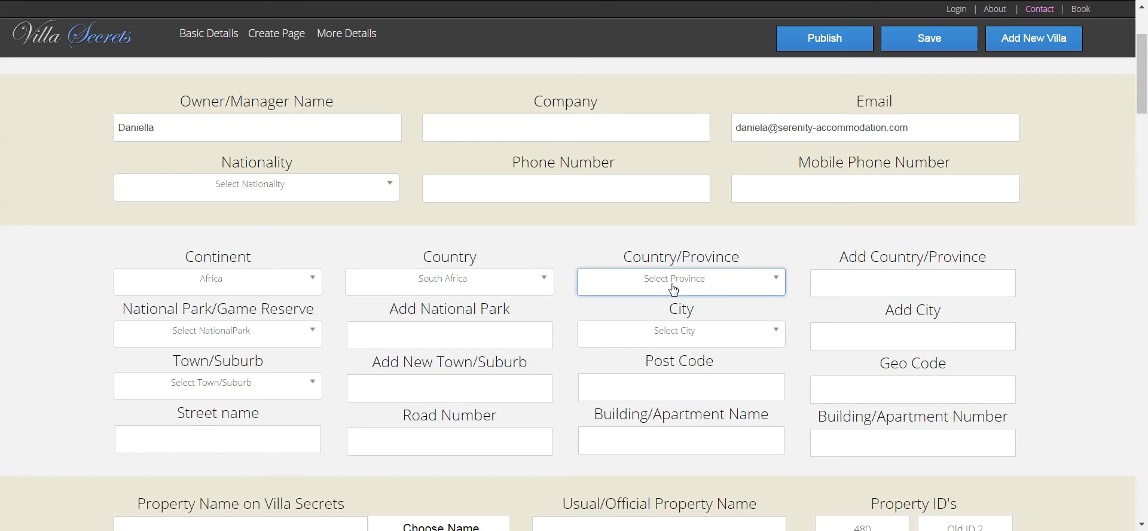
click(830, 278)
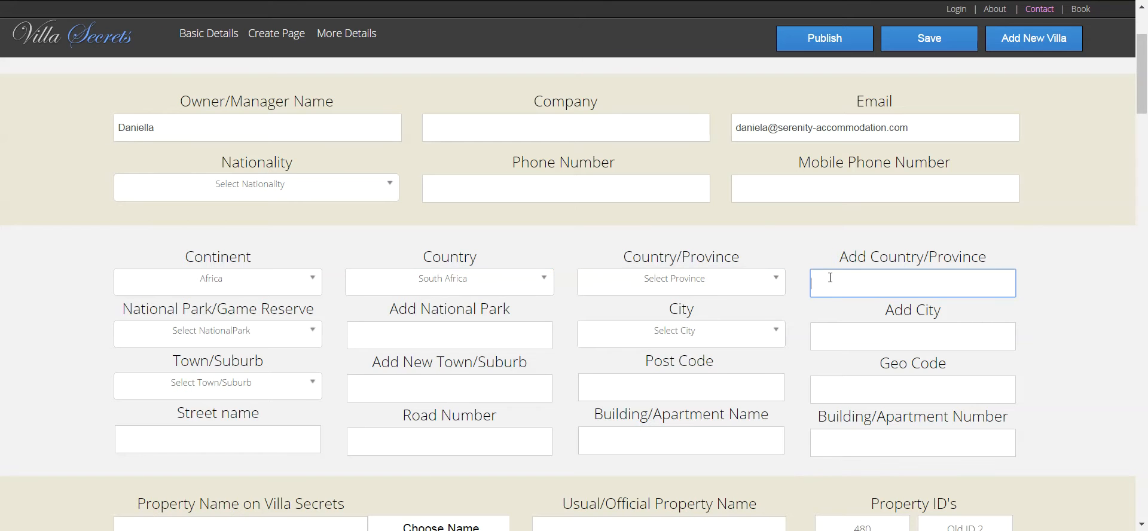
click(687, 291)
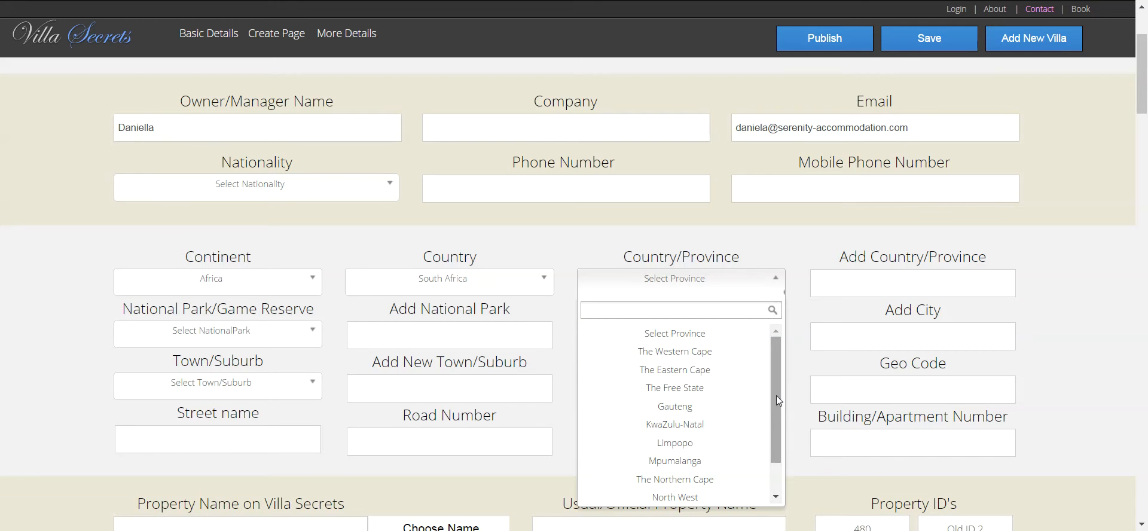
drag(776, 393, 774, 465)
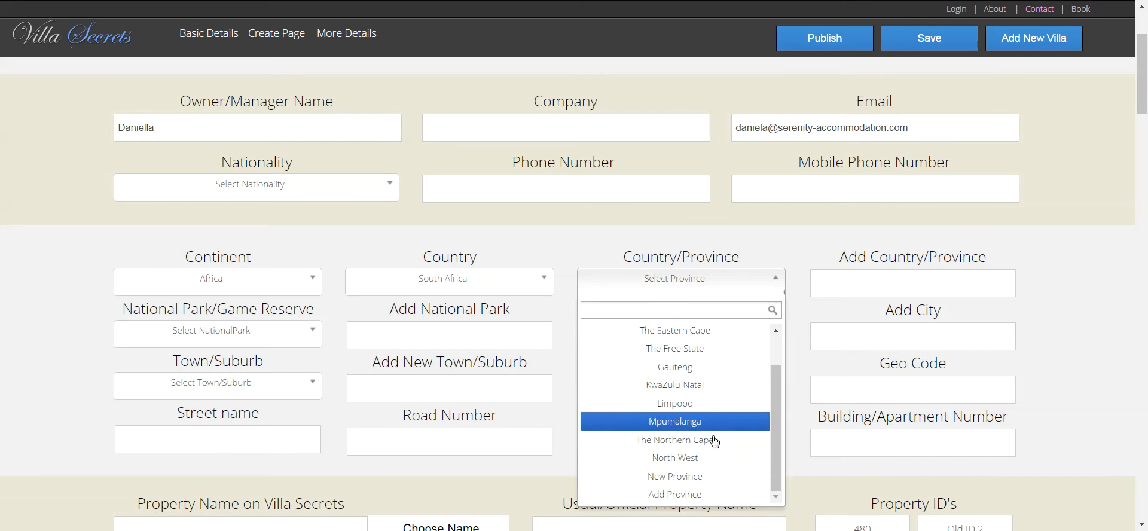
drag(781, 475, 776, 446)
click(697, 359)
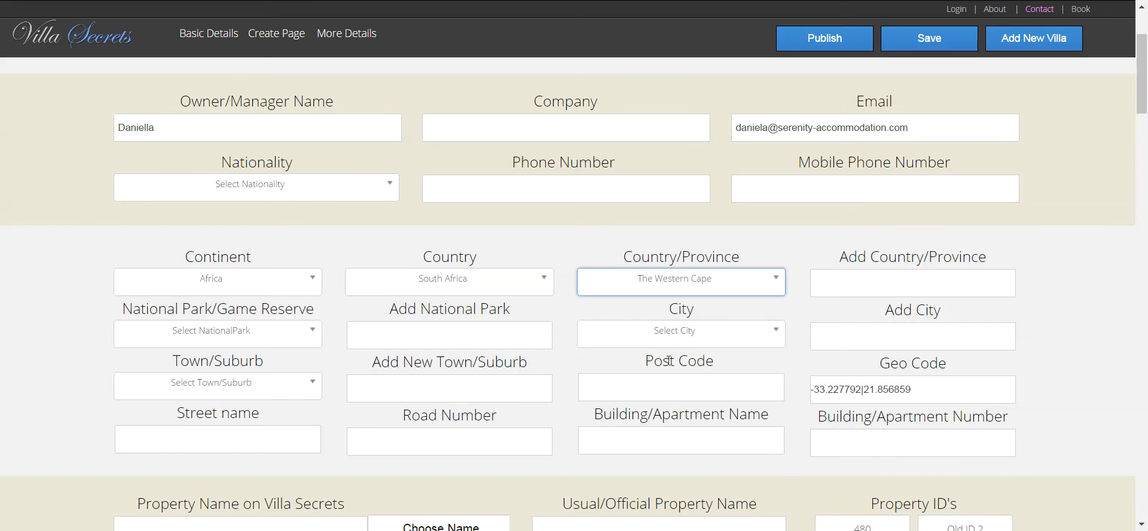
click(880, 281)
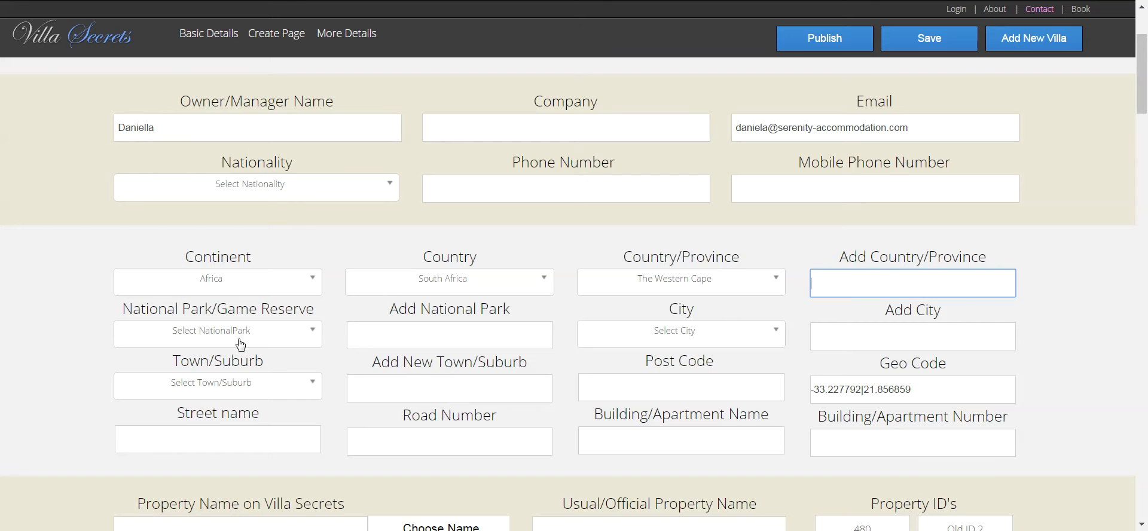
- Leave the national park unset and choose Cape Town as the city
click(280, 337)
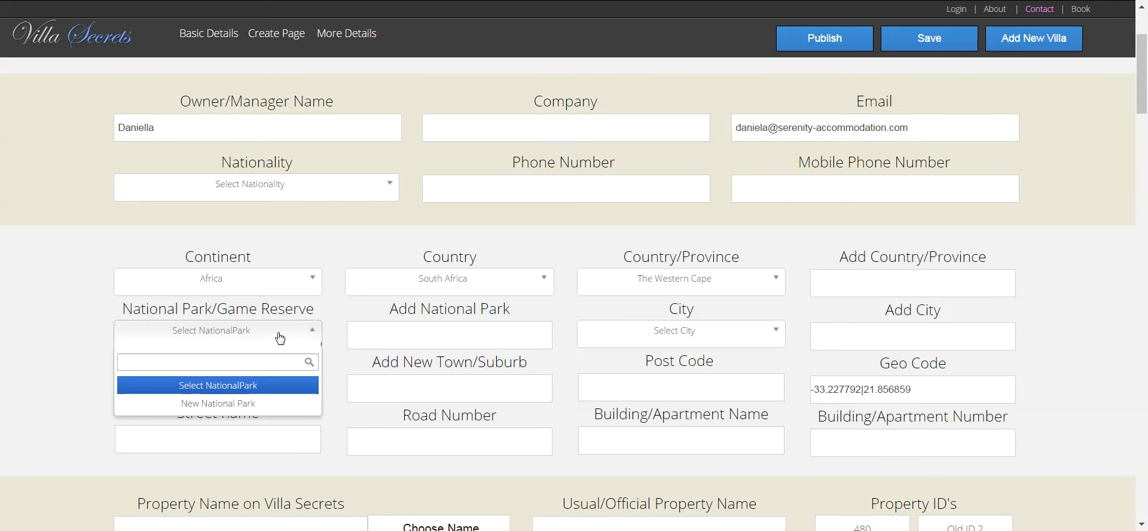
click(207, 334)
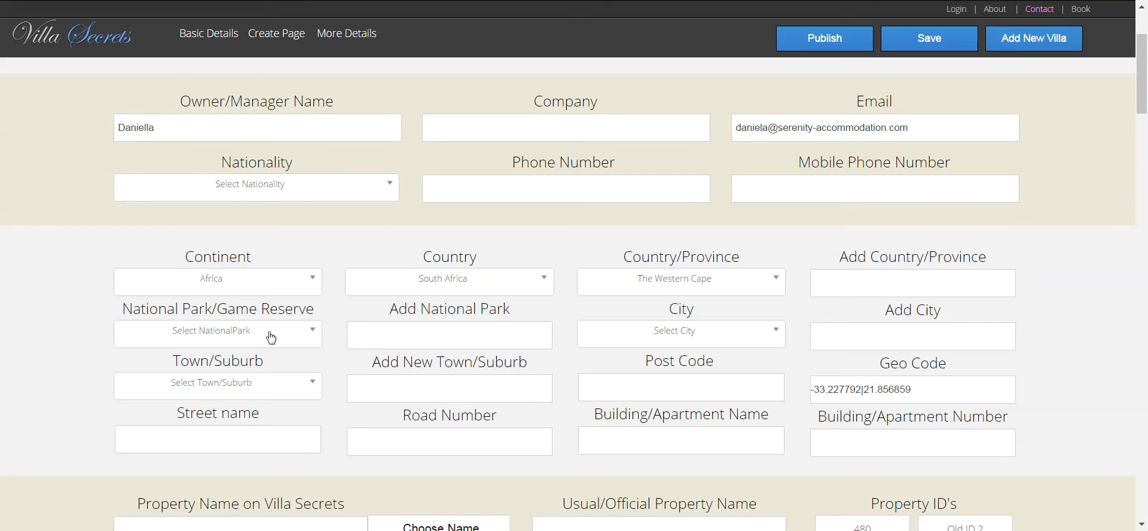
click(701, 334)
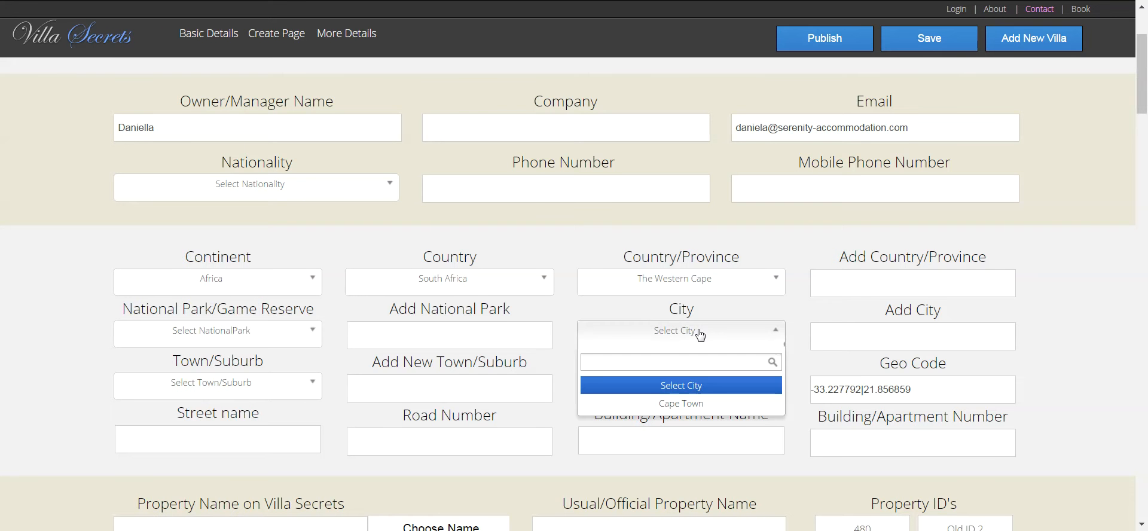
click(701, 333)
click(680, 335)
click(676, 405)
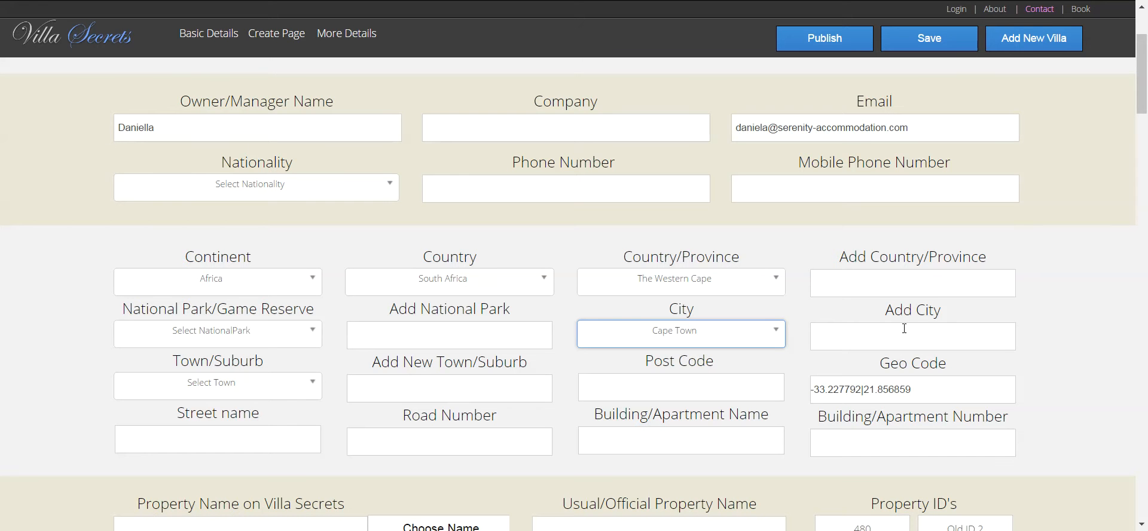
click(852, 338)
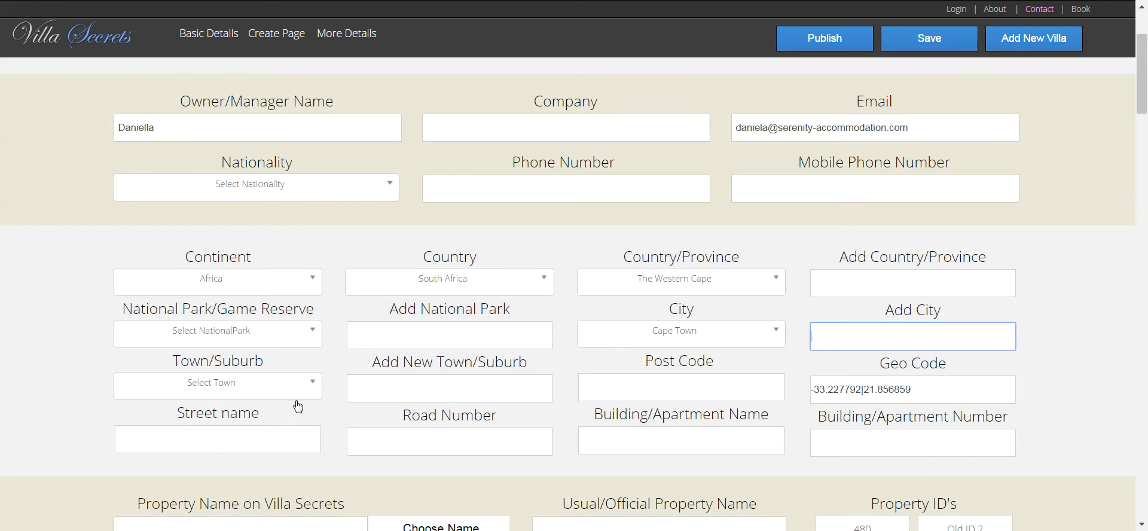
- Set the town/suburb to Camps Bay and the post code to 8005
click(273, 386)
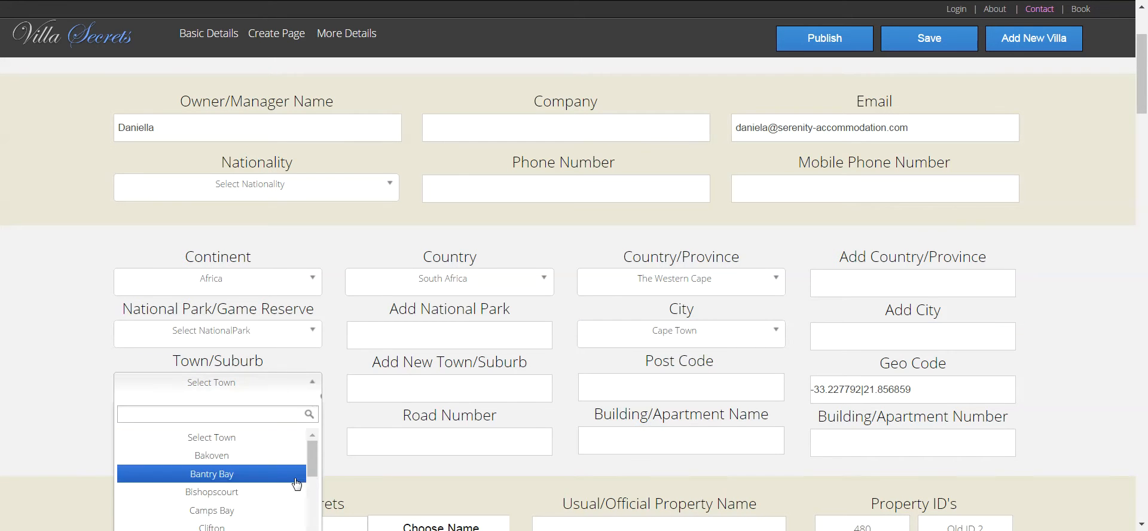
click(249, 510)
click(386, 390)
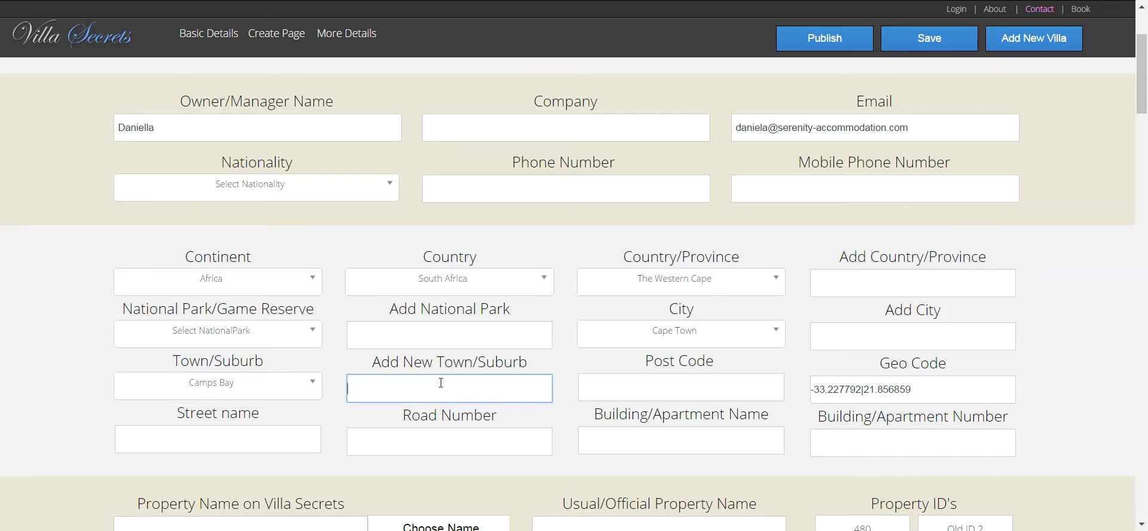
click(682, 388)
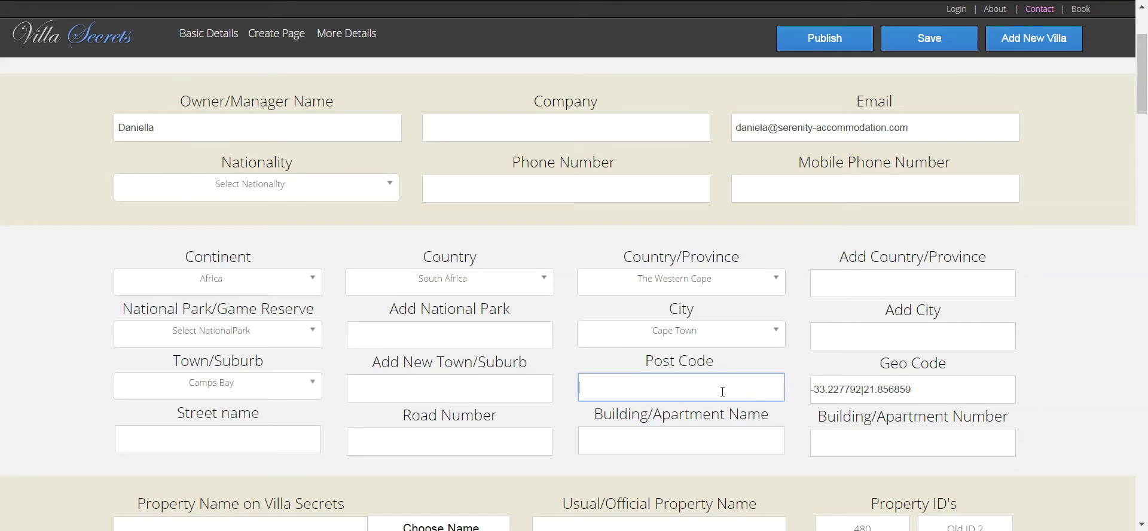
text(8005)
click(265, 437)
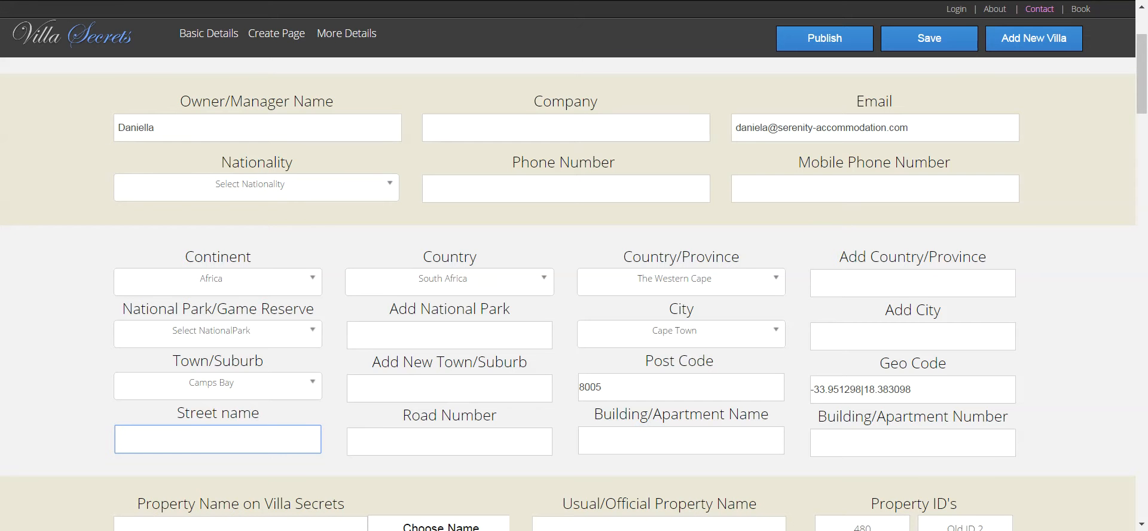
key(ctrl+Tab)
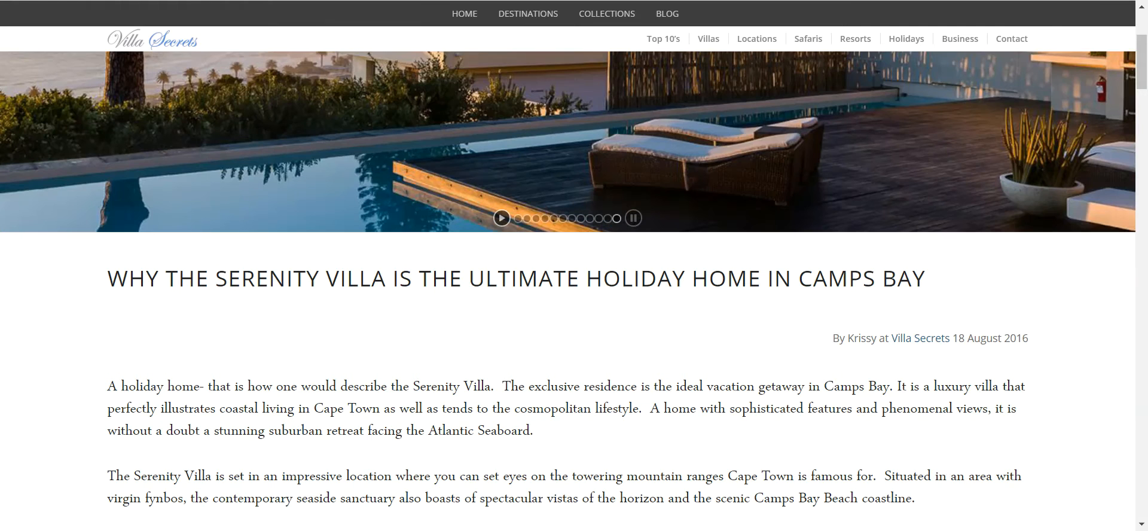
key(ctrl+shift+Tab)
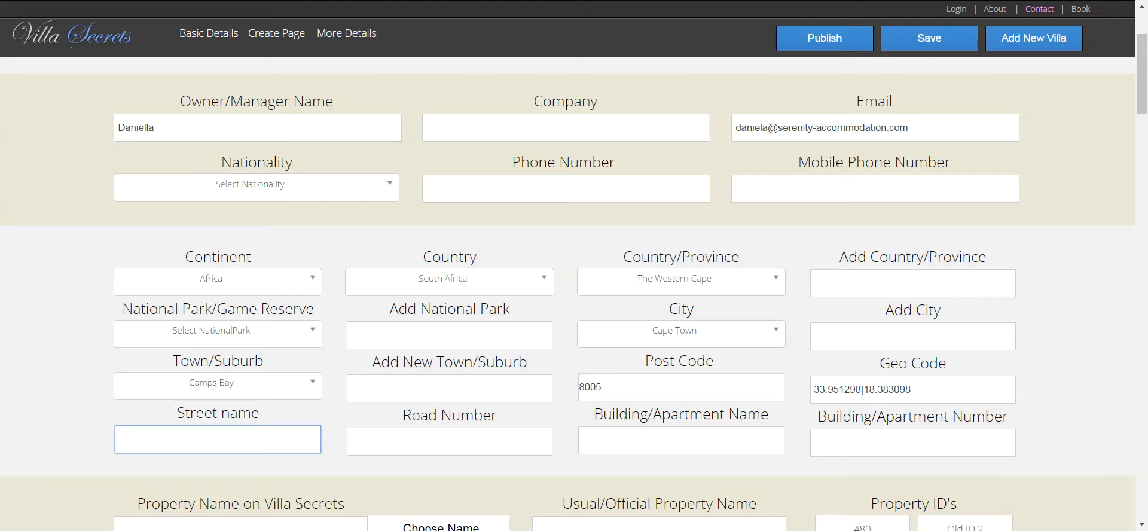
key(ctrl+shift+Tab)
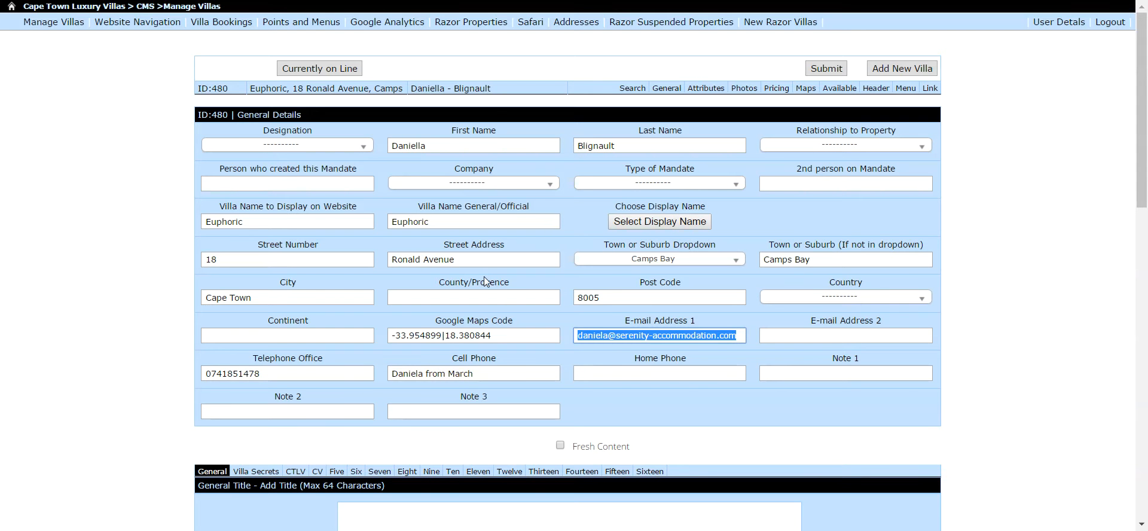
drag(472, 259, 282, 253)
key(ctrl+c)
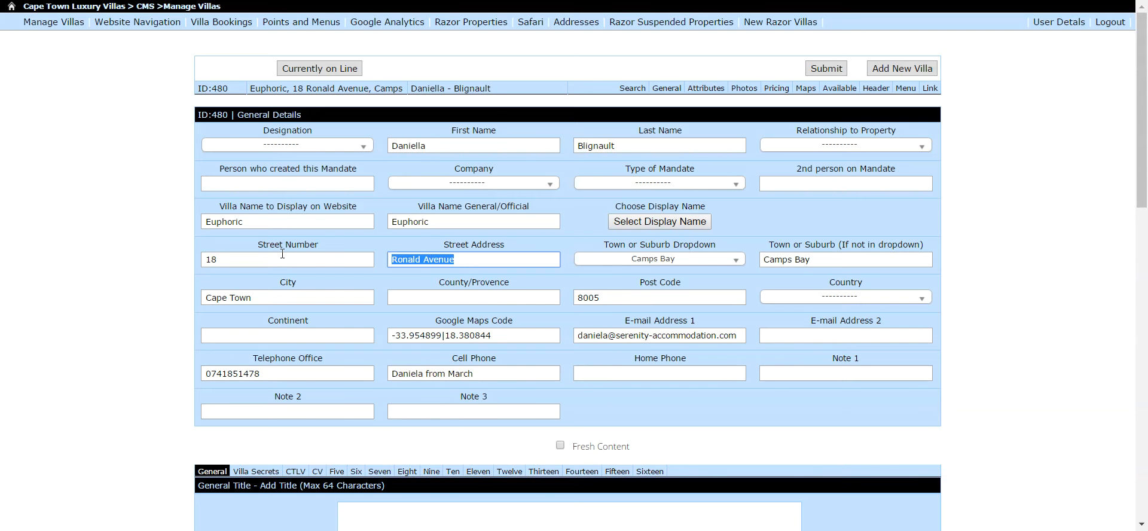
key(ctrl+Tab)
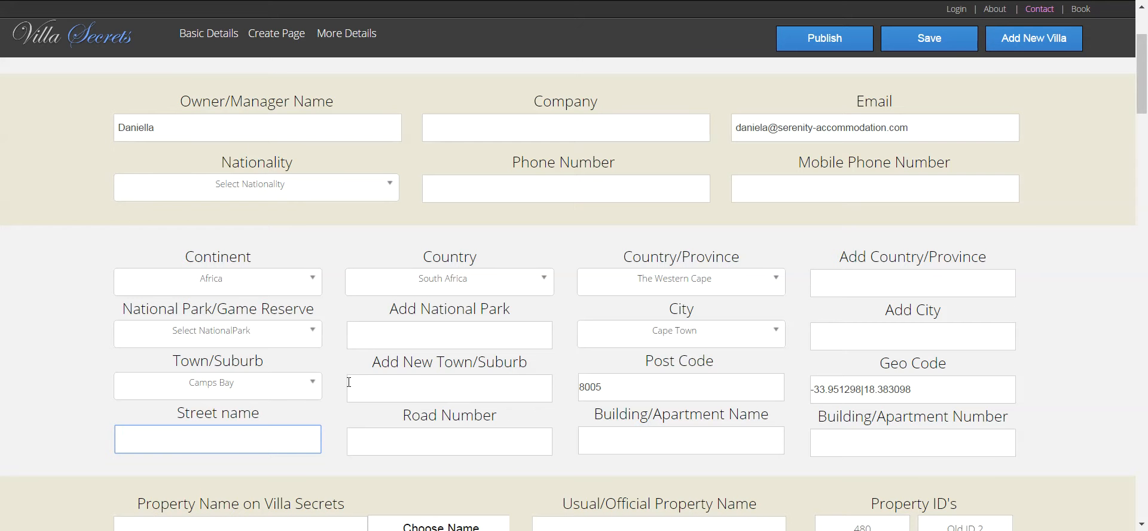
key(ctrl+v)
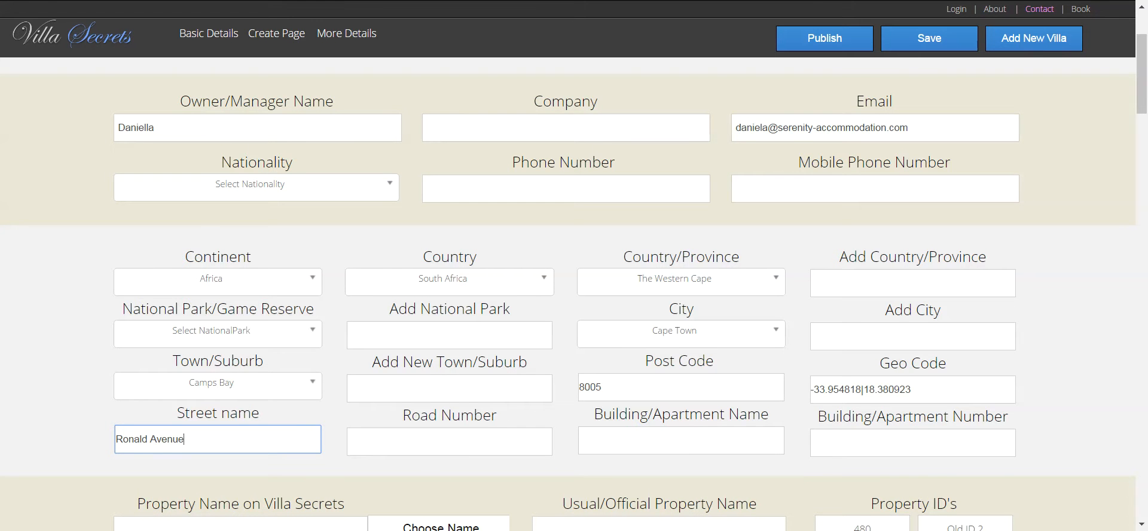
key(ctrl+Tab)
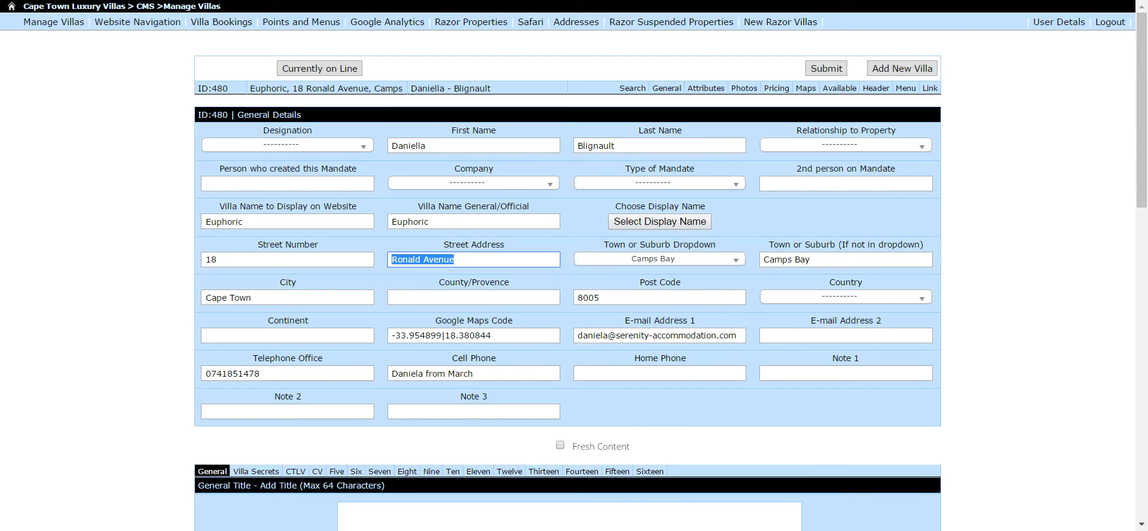
key(ctrl+Tab)
click(422, 439)
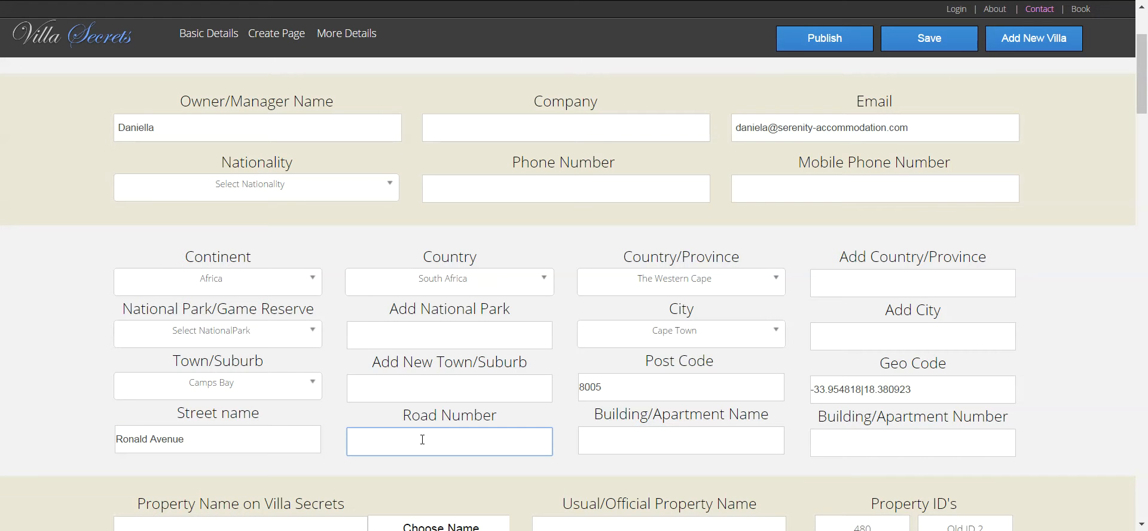
- Enter Serenity as the usual/official property name and bring up the Choose Name list
drag(1142, 98, 1141, 144)
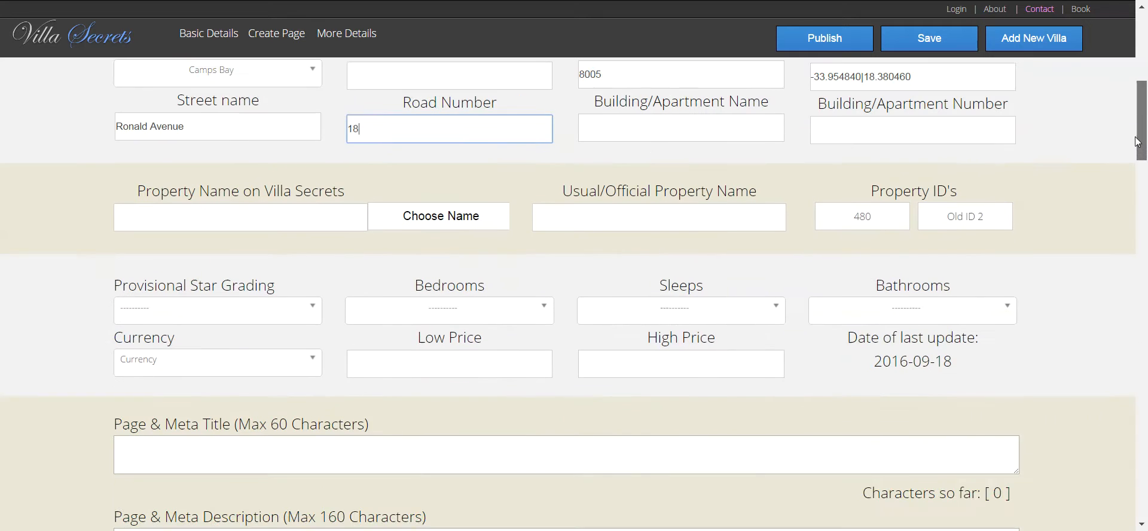
click(219, 211)
click(612, 225)
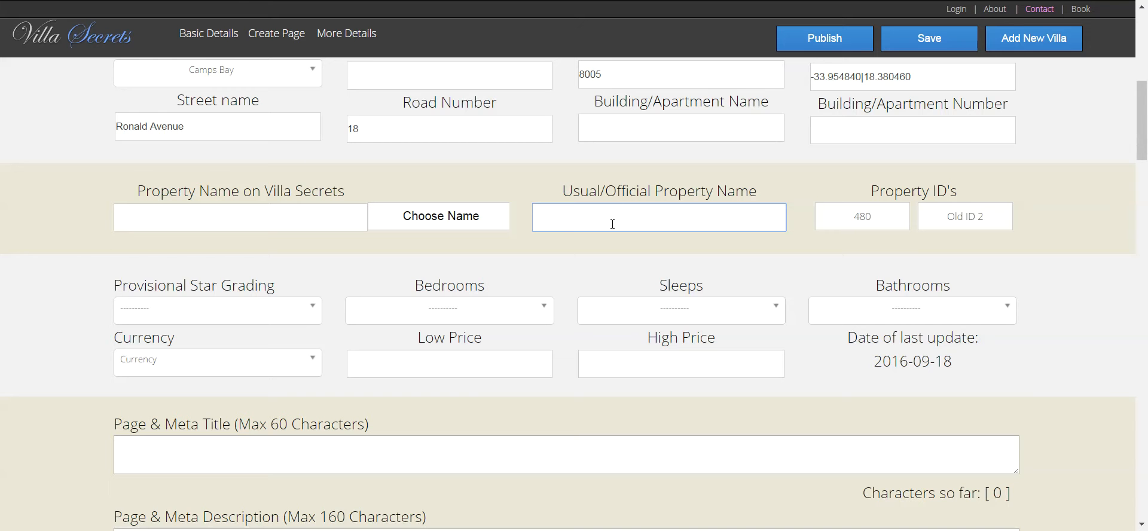
text(Serenity)
click(216, 206)
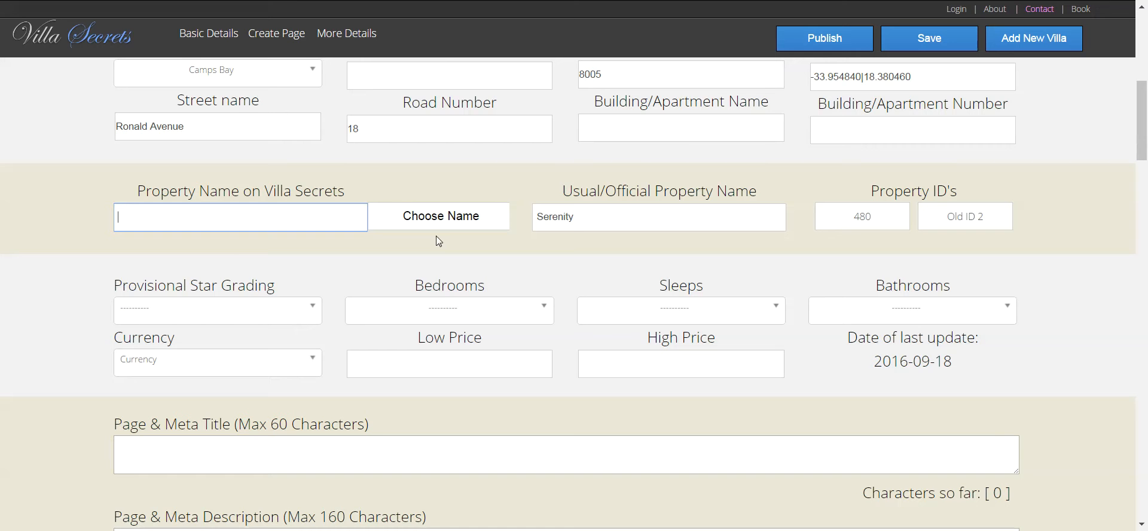
click(431, 217)
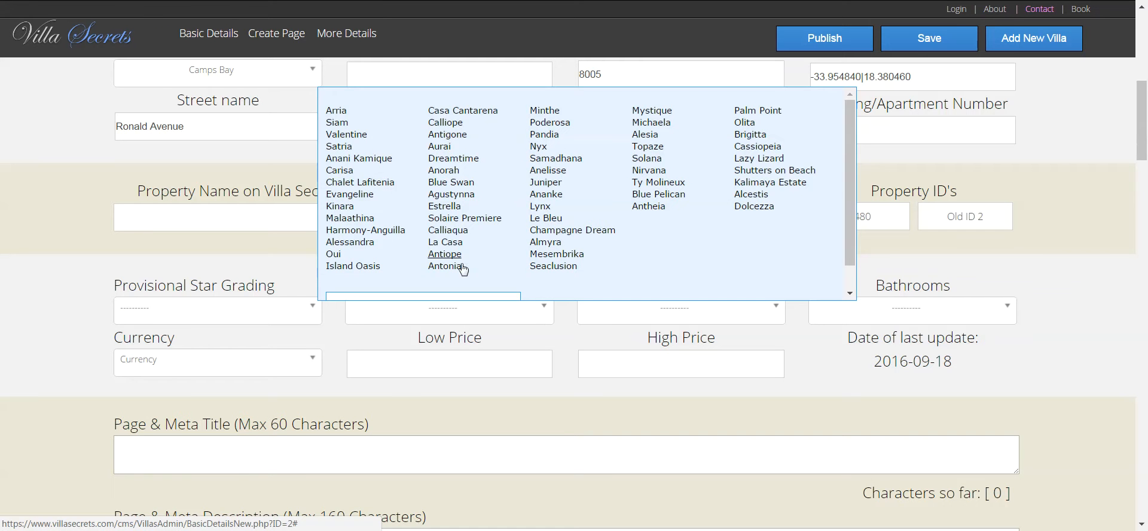
- Pick Dreamtime from the name list and close the list
click(472, 160)
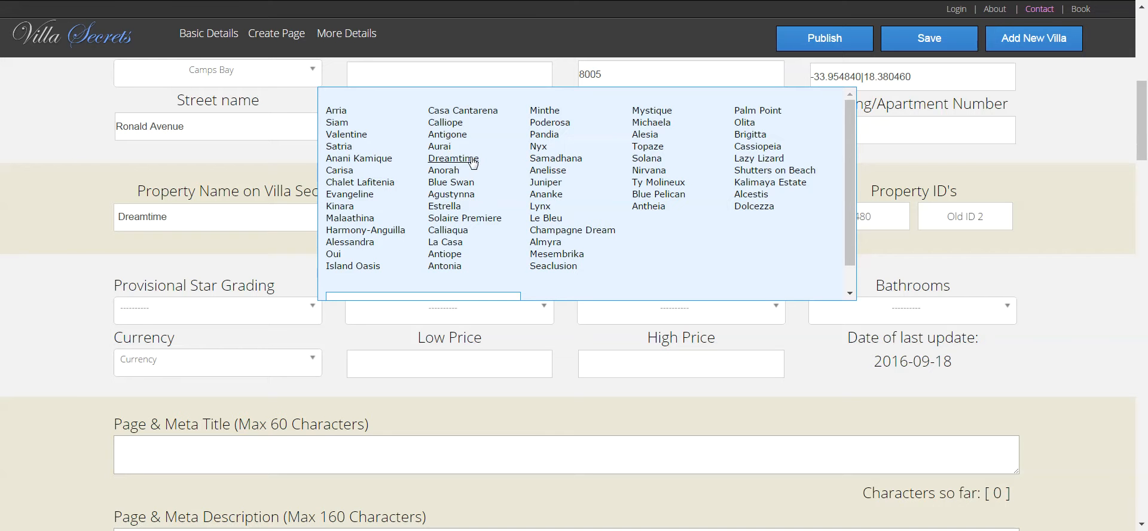
click(42, 222)
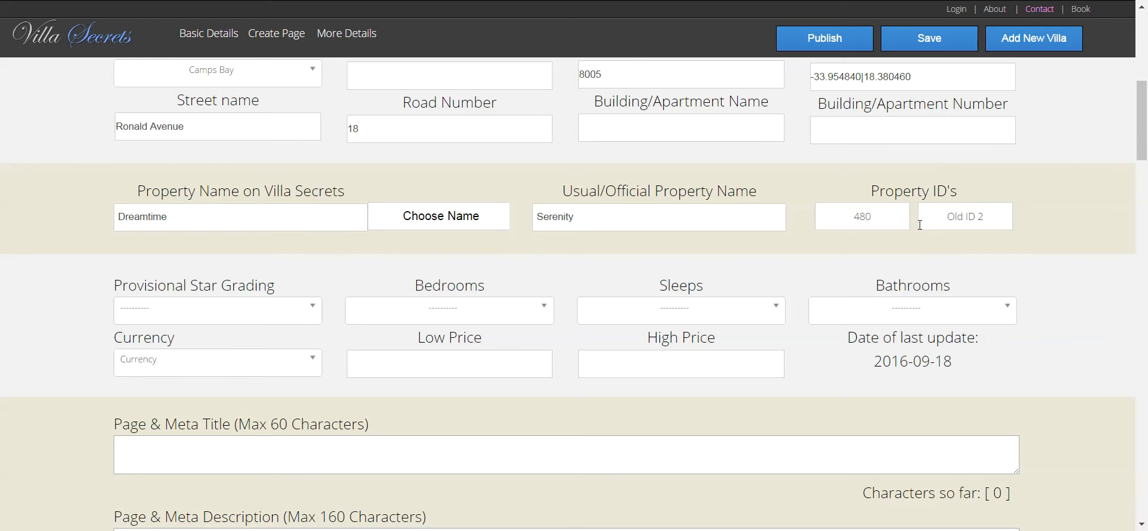
- Grade the villa 6 Star with 5 bedrooms
click(261, 314)
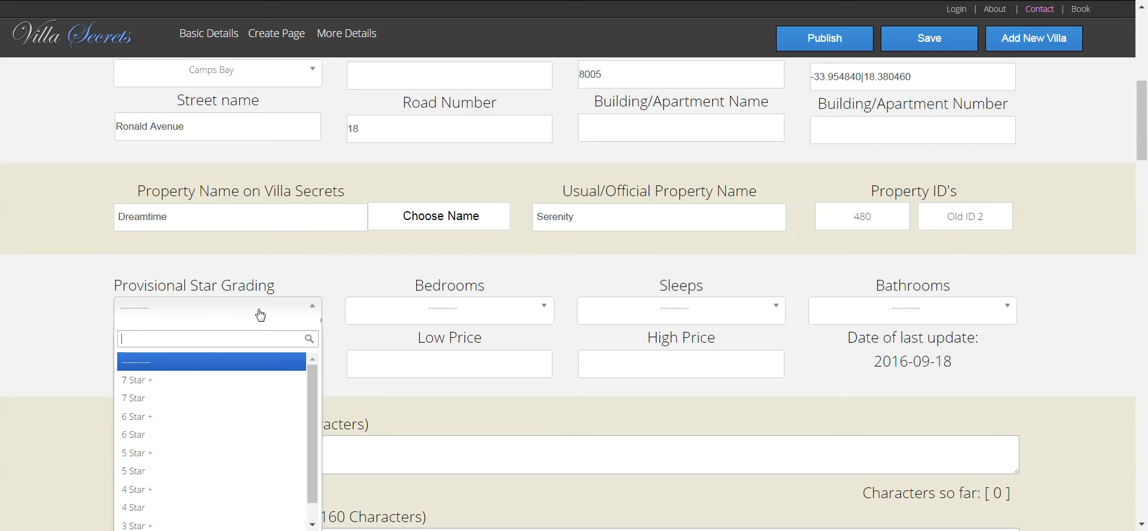
click(260, 441)
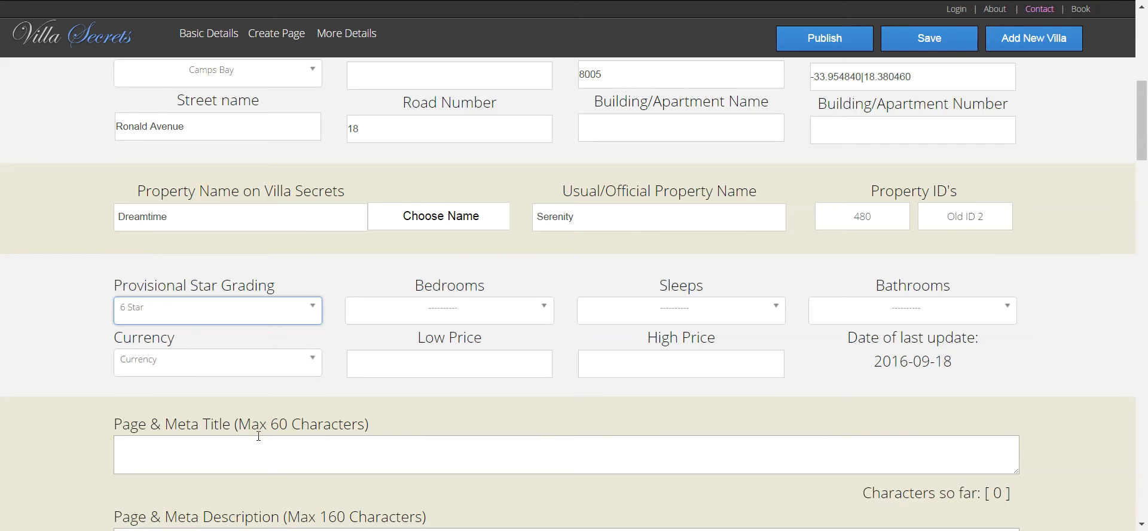
click(517, 310)
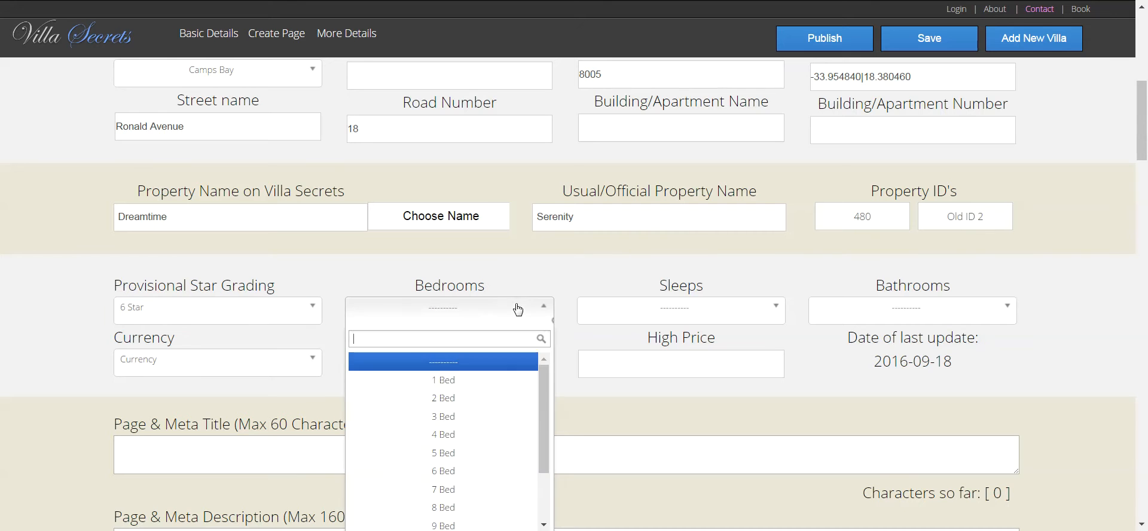
click(497, 455)
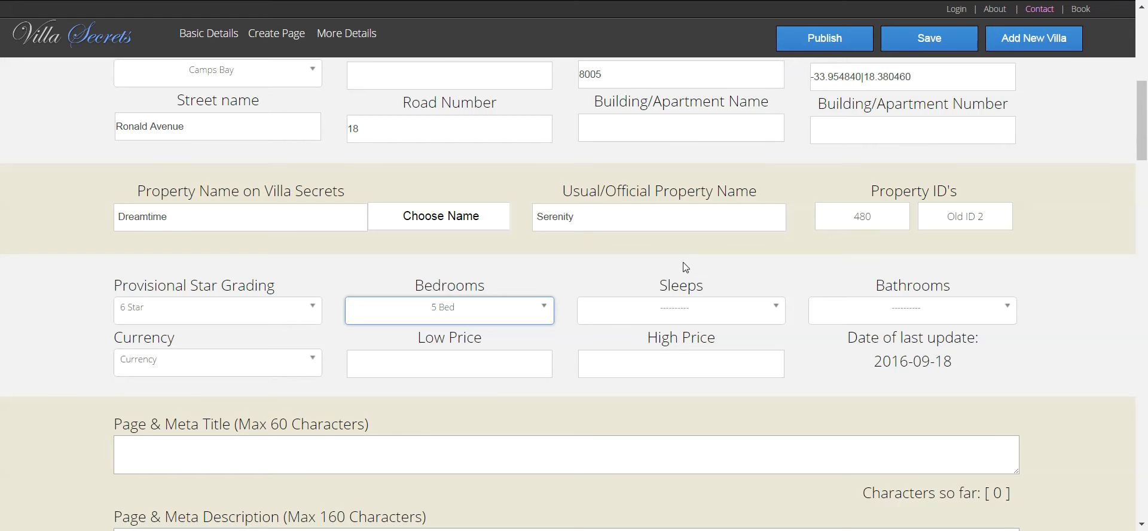
- Set the villa to sleep 10, leaving the bathroom count unchanged
click(689, 315)
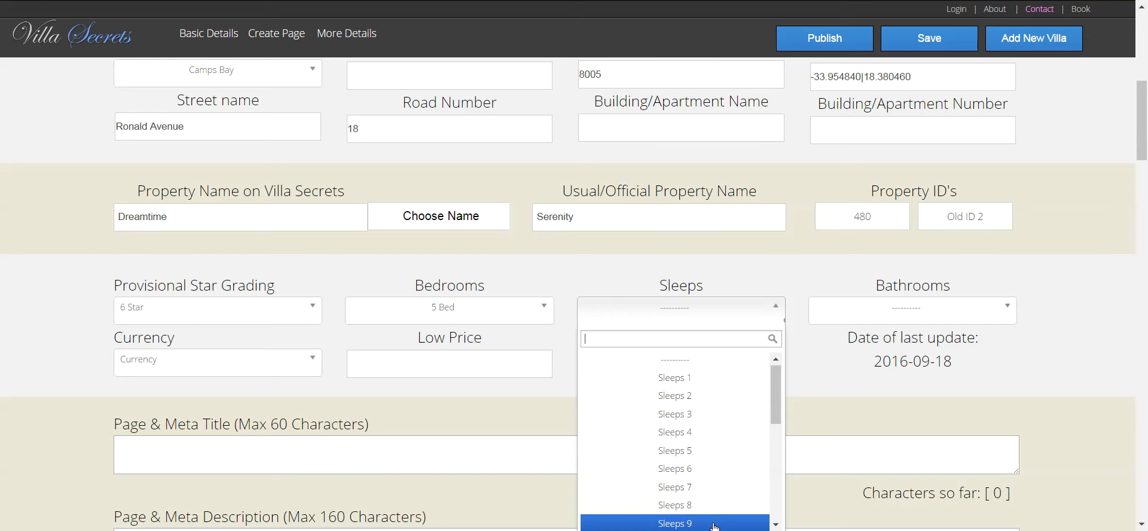
scroll(776, 421, down, 1)
scroll(775, 430, down, 1)
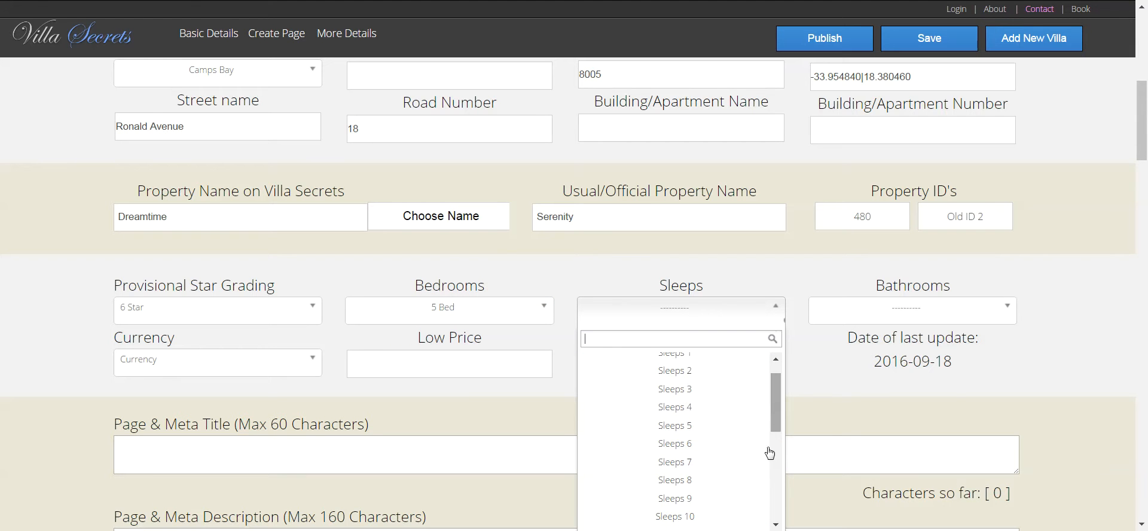
click(723, 518)
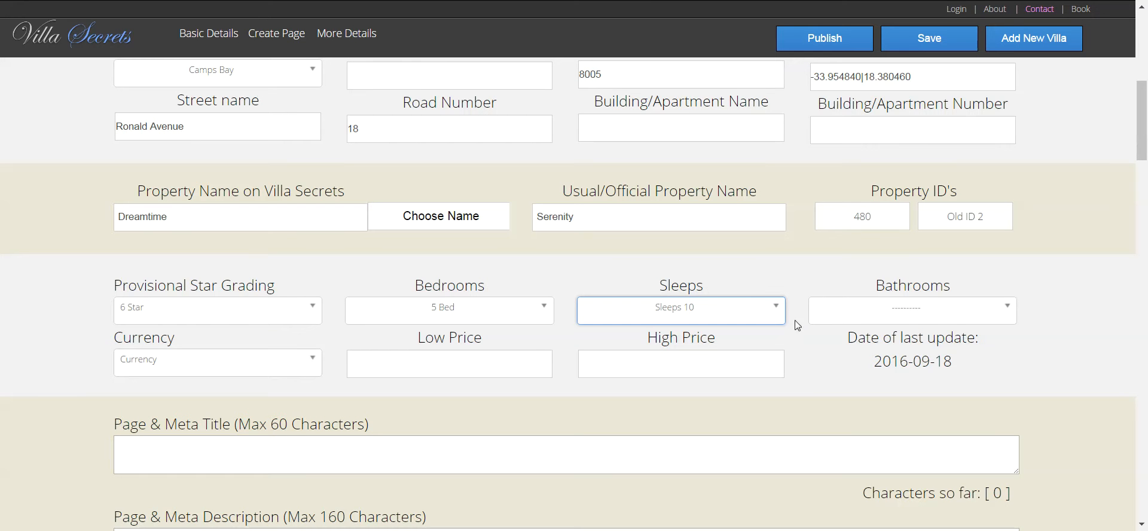
click(942, 320)
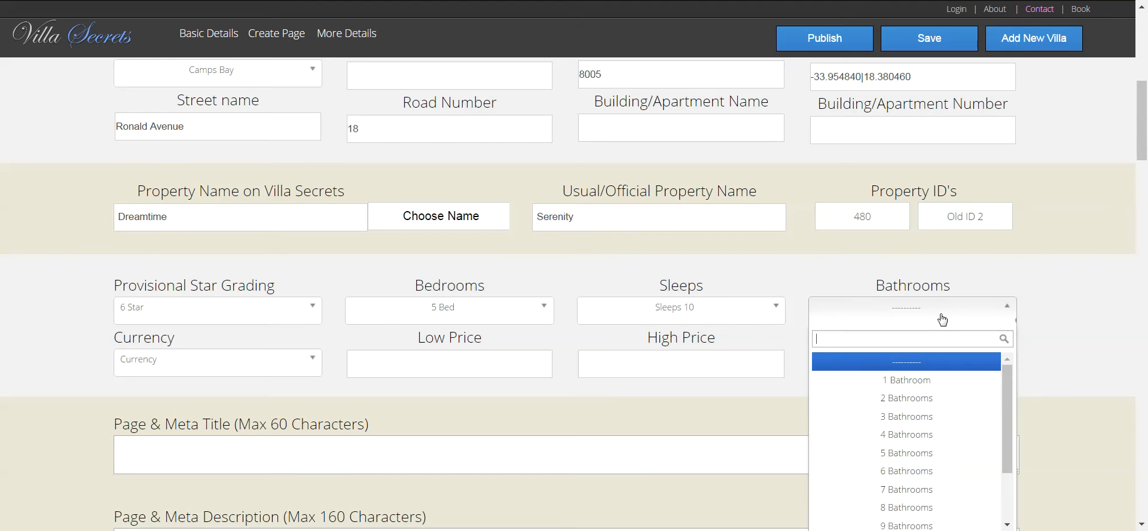
click(942, 320)
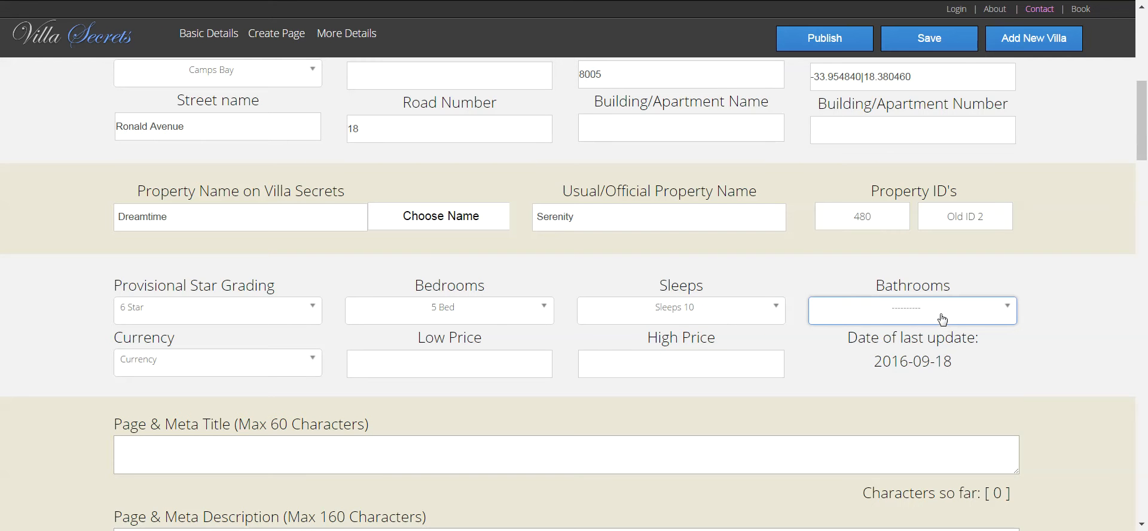
- Choose ZAR as the currency and move to the Low Price field
click(281, 367)
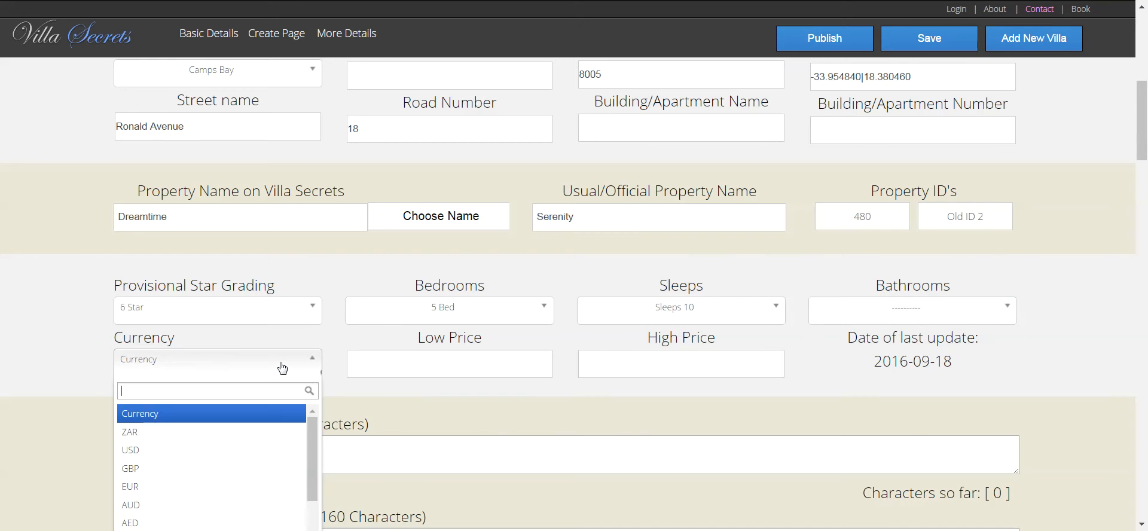
click(239, 441)
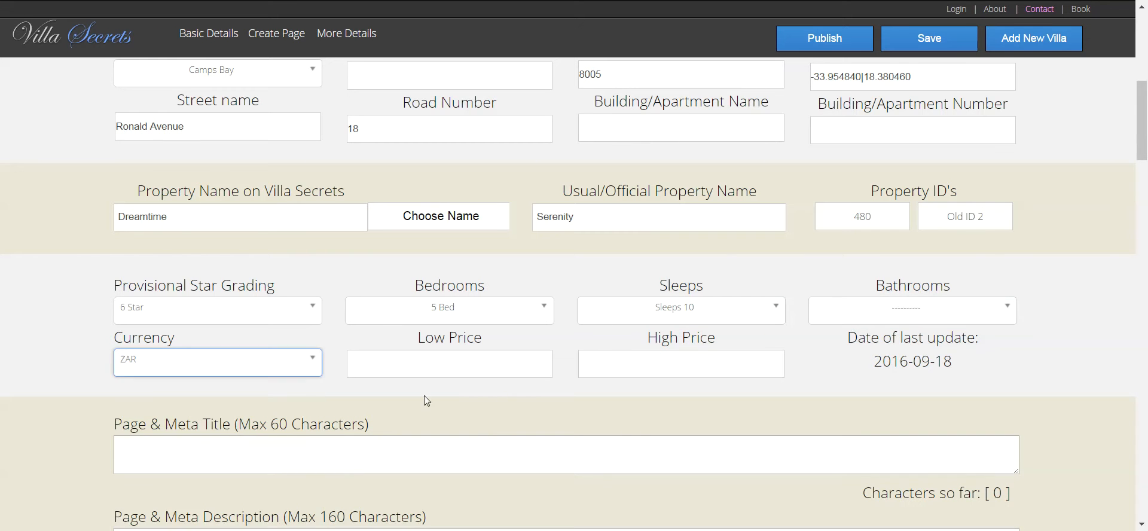
click(488, 362)
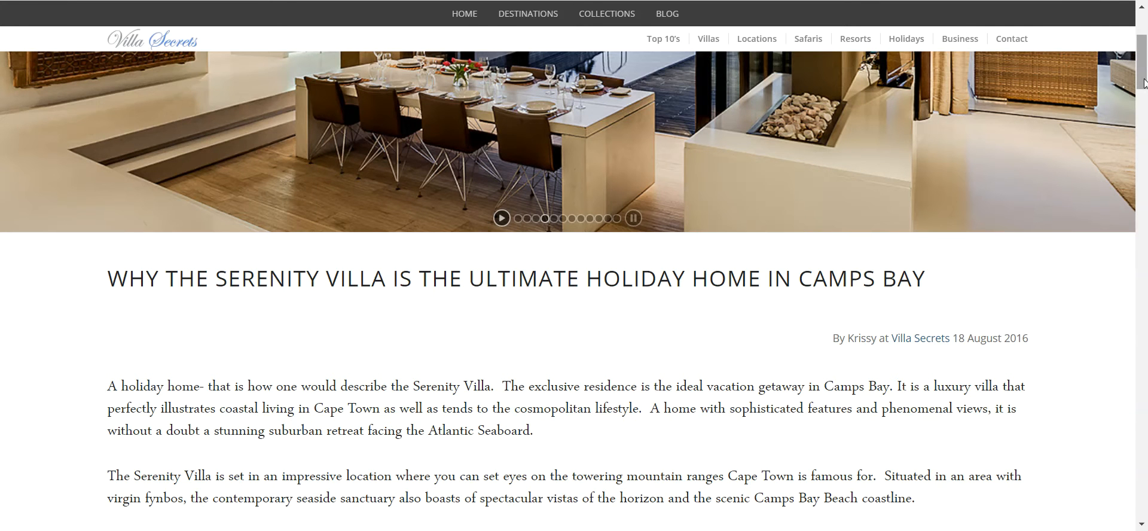
- Scroll back to the top of the Serenity Villa article in the blog tab
scroll(1144, 82, up, 3)
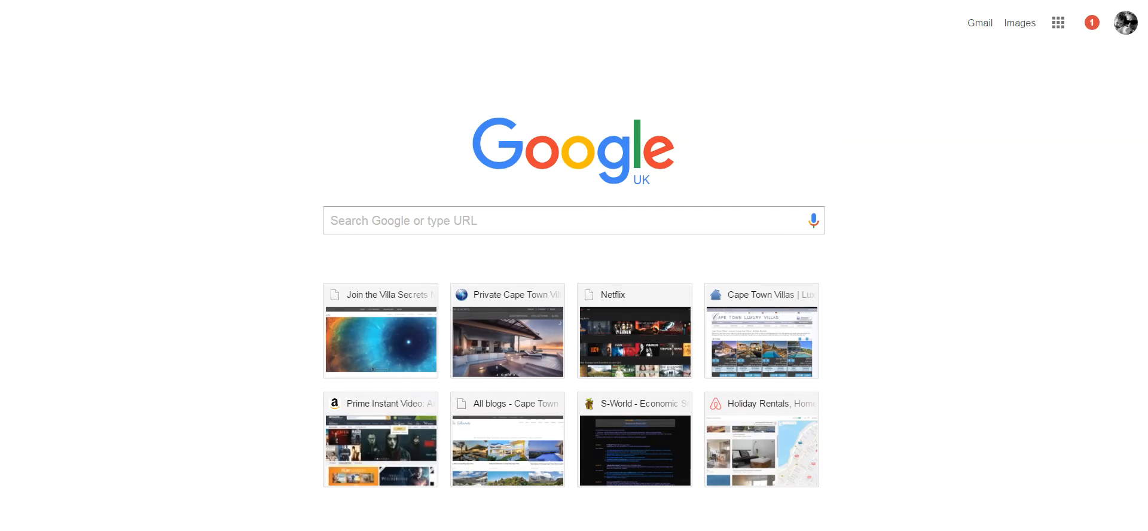
- Search Google for 'serenity villa cape town' and scroll through the results
text(v)
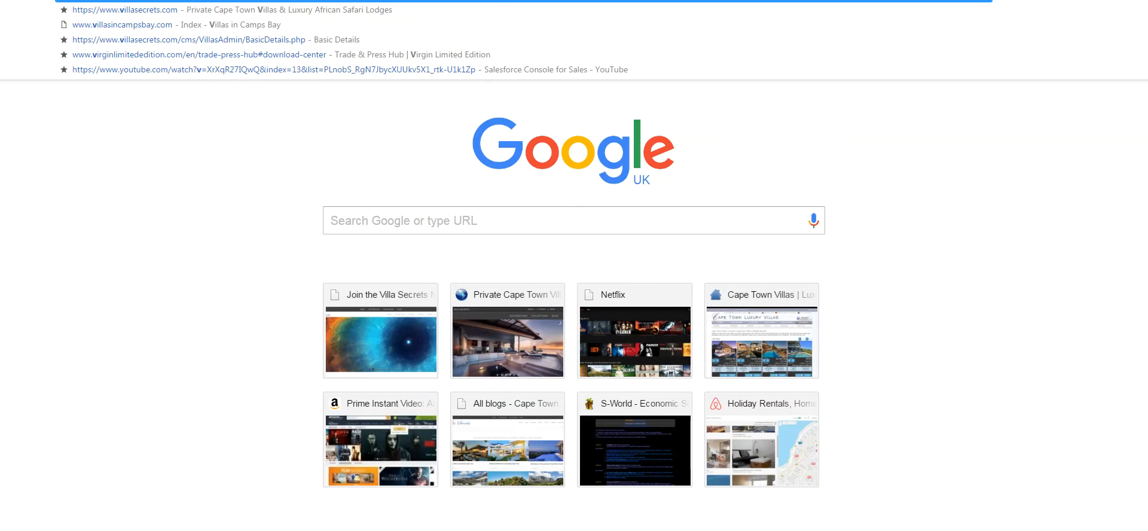
key(BackSpace)
text(seren)
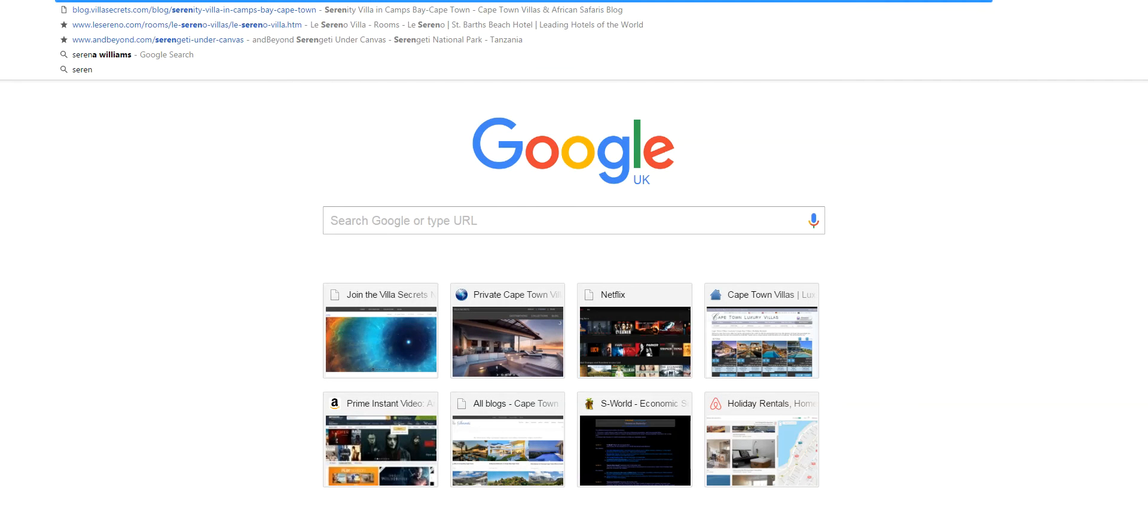
text(ity)
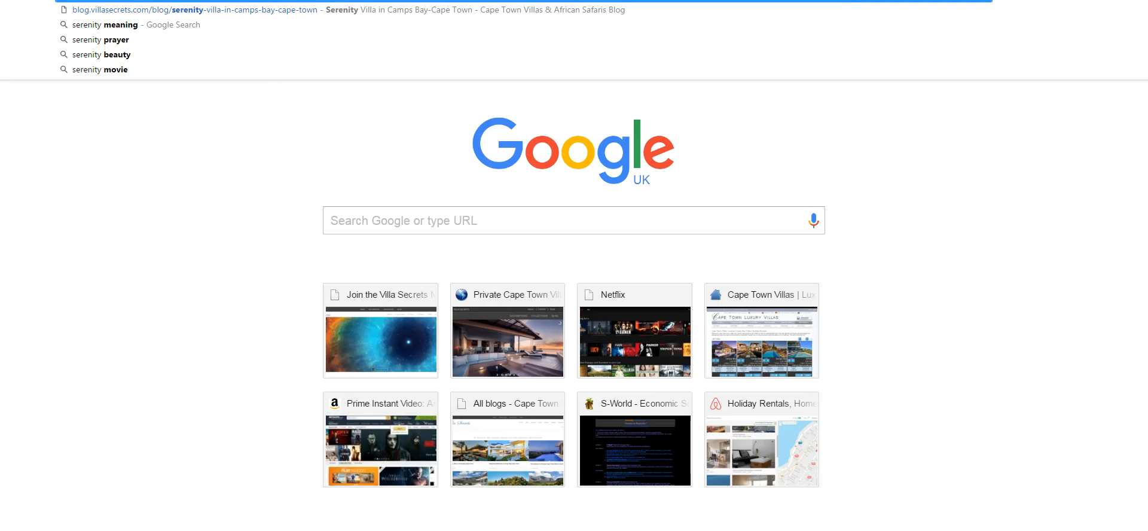
text( villa )
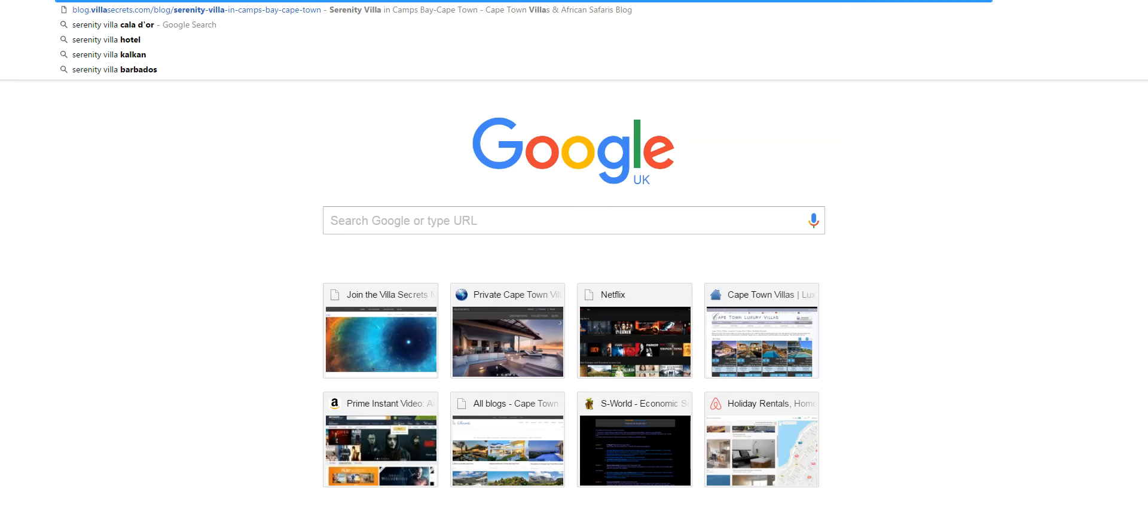
text(cape)
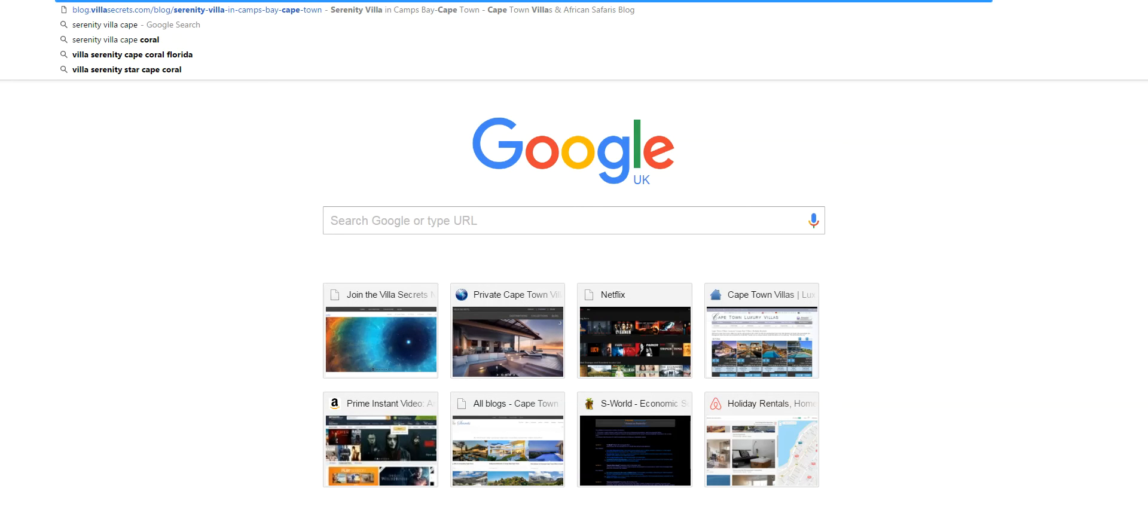
text( town)
key(Return)
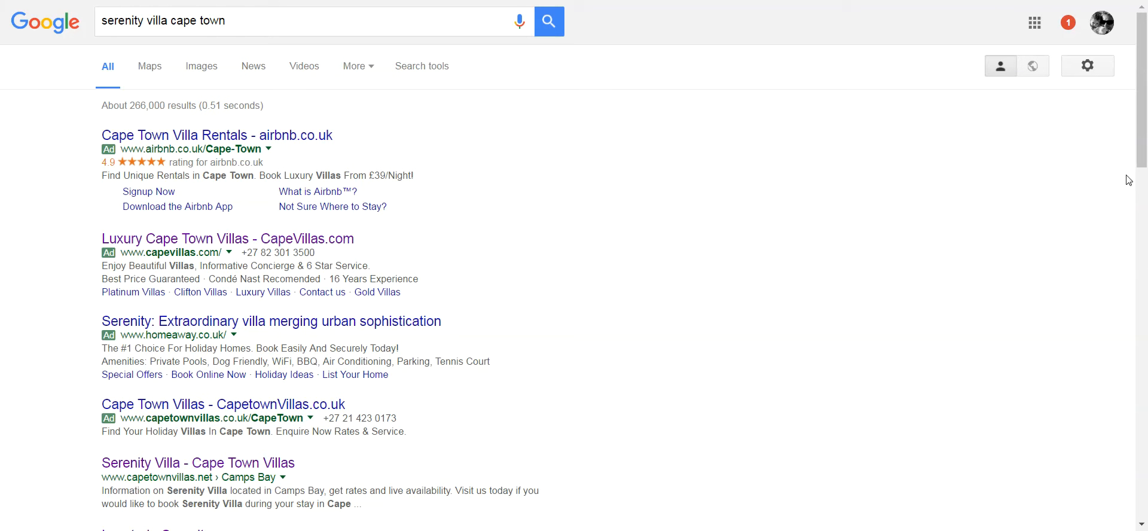
scroll(1138, 198, down, 3)
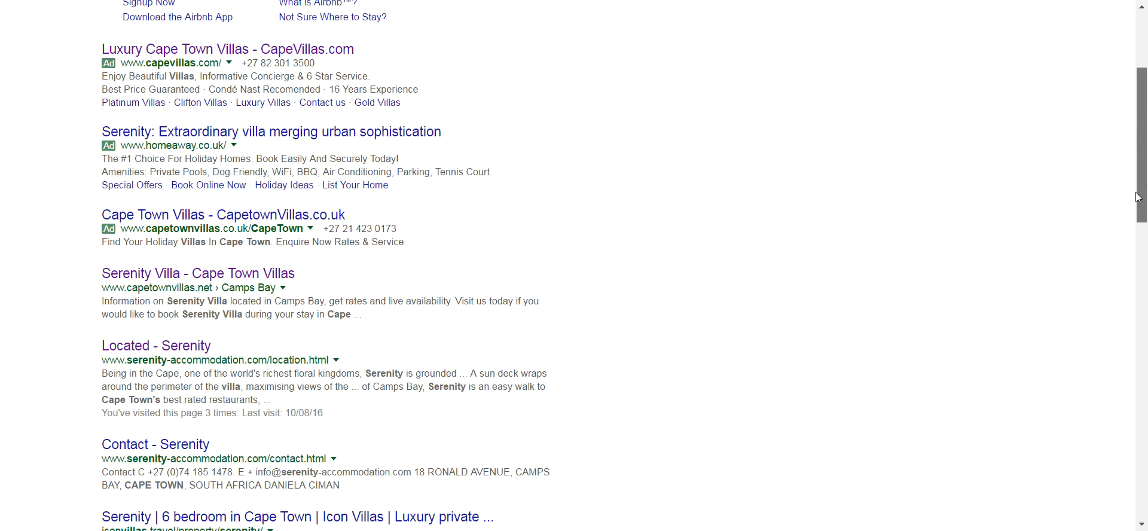
- Open the Serenity location result's Rates & Reservations page and zoom in on the 2016–2018 rates
click(412, 342)
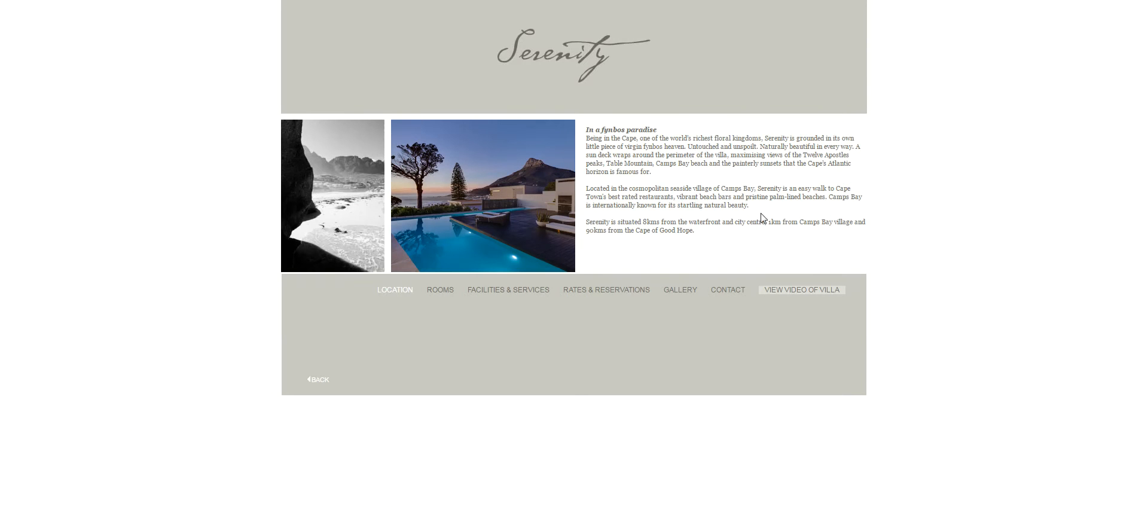
click(602, 301)
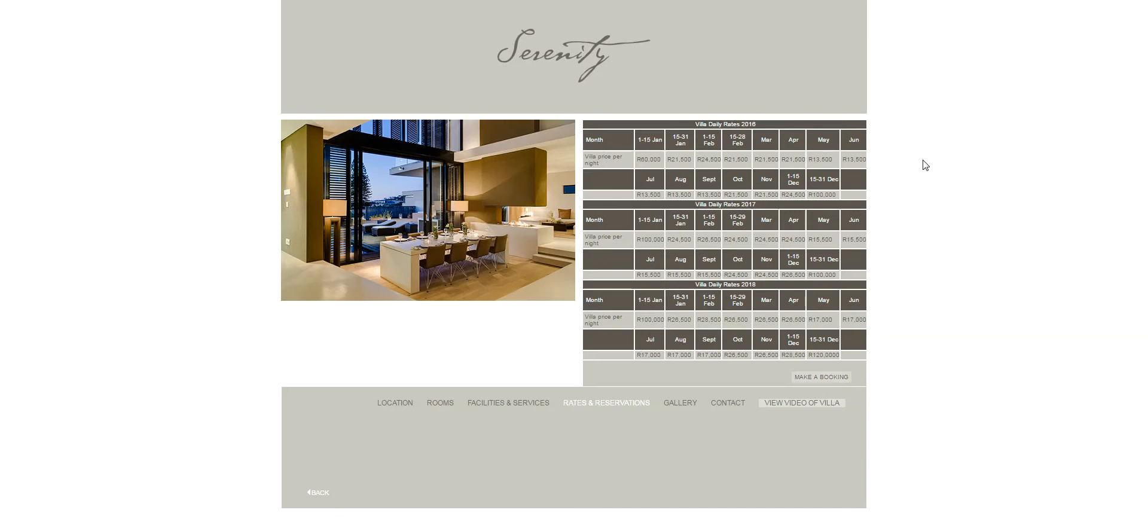
key(ctrl+plus)
key(ctrl+plus)
key(ctrl+plus)
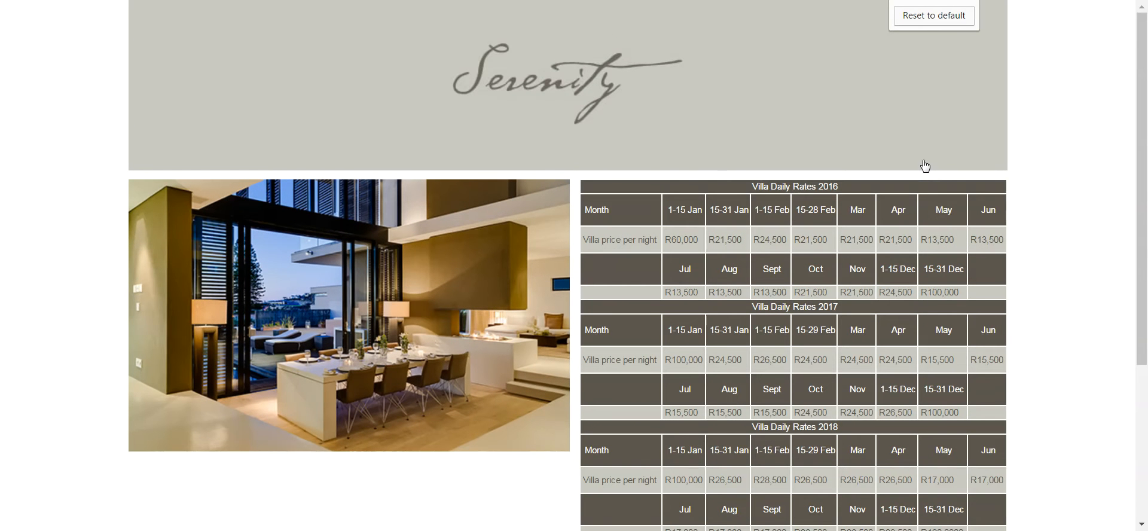
drag(1139, 186, 1140, 234)
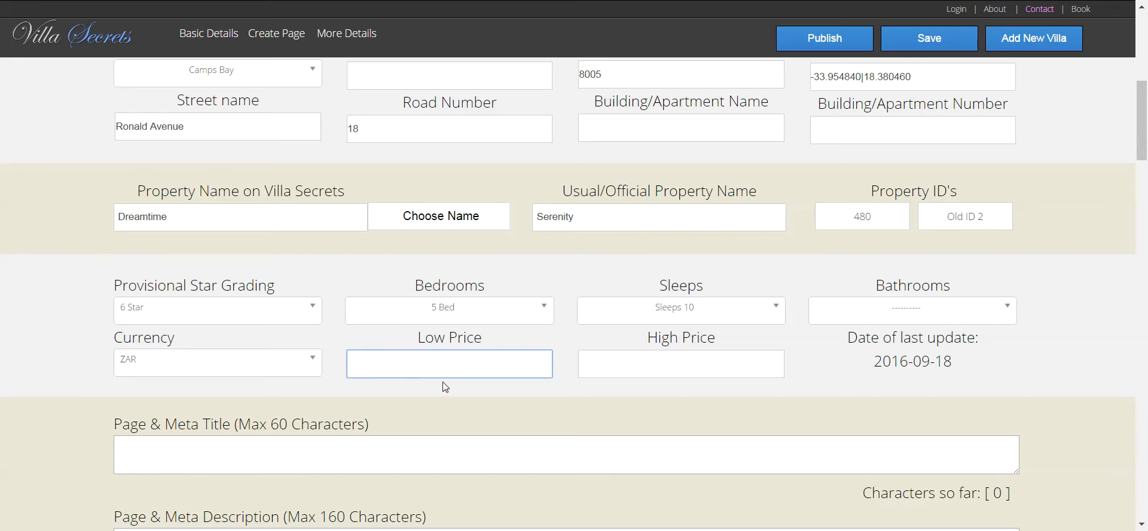
- Enter a low price of 15500 and a high price of 100000
text(15)
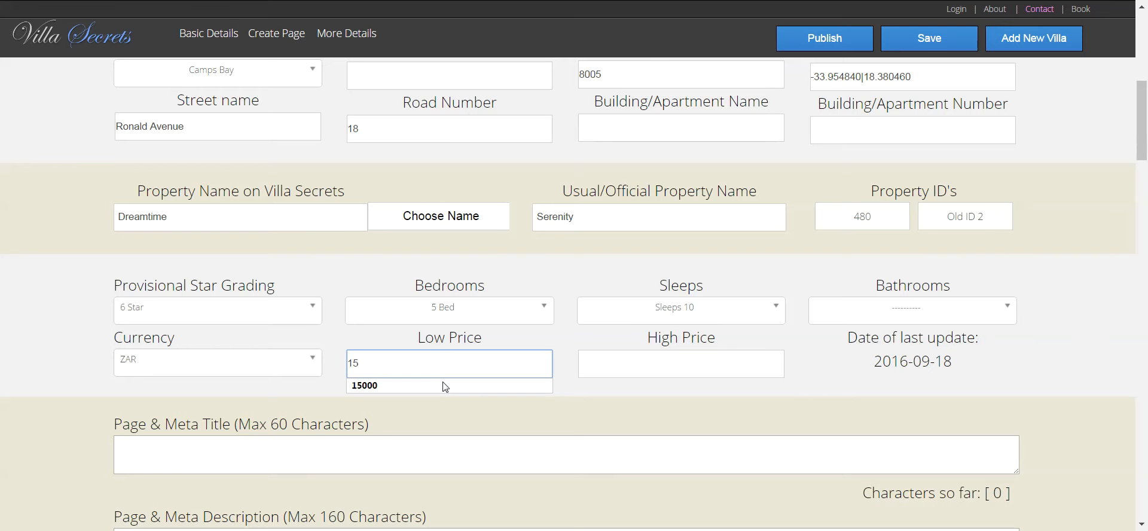
text(500)
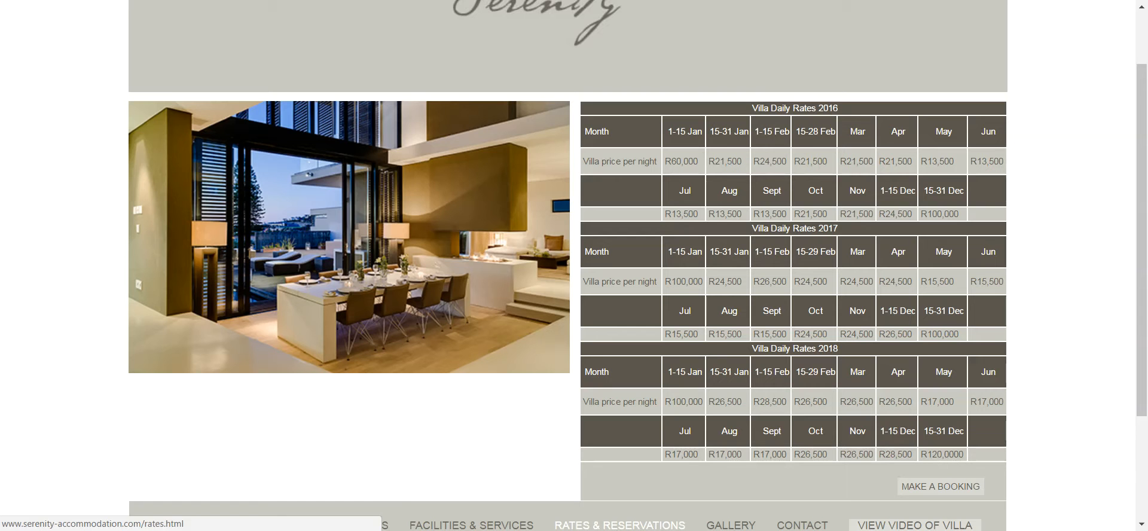
mouse_move(481, 530)
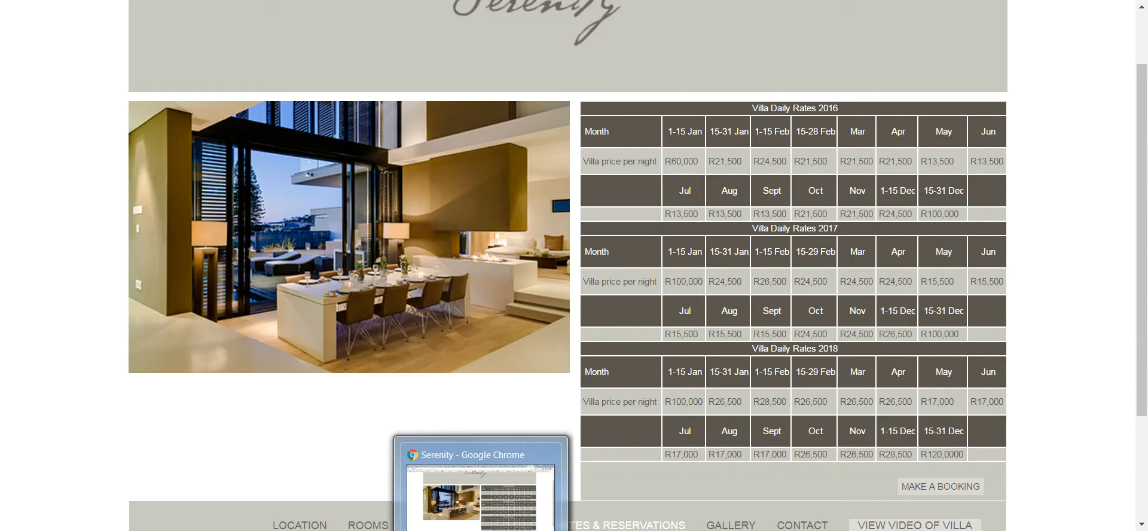
click(844, 1)
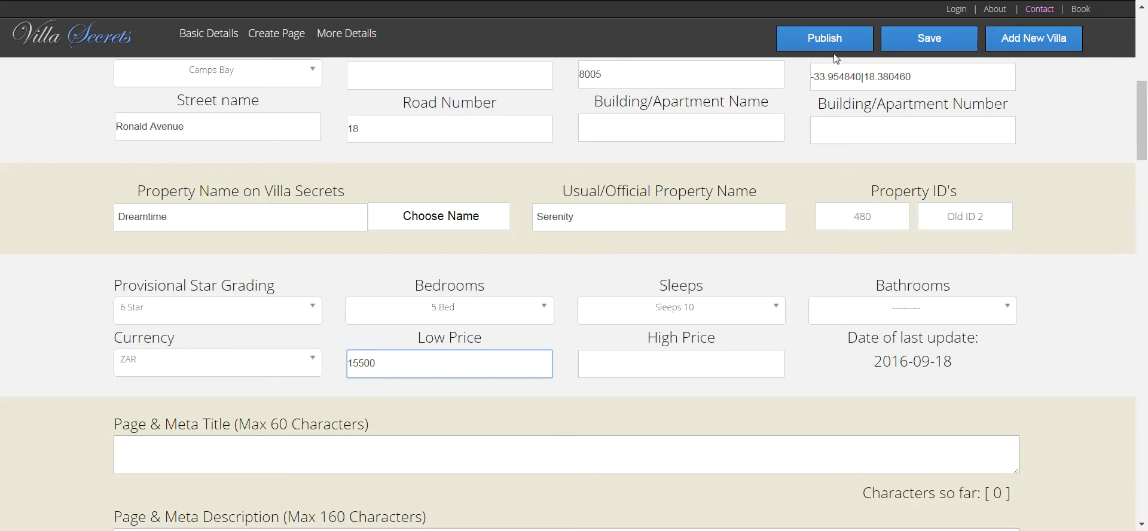
click(600, 362)
text(100000)
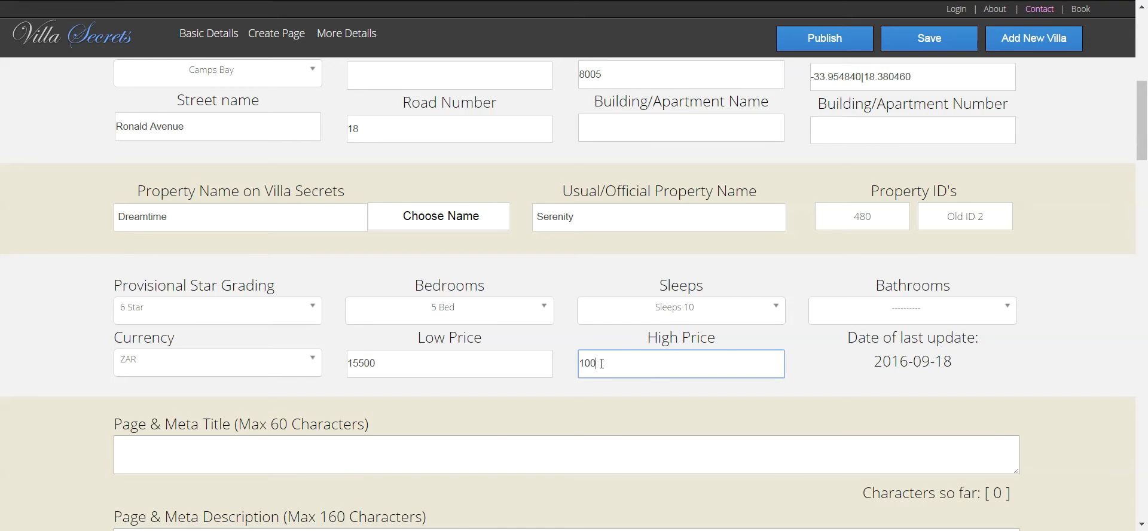
click(924, 376)
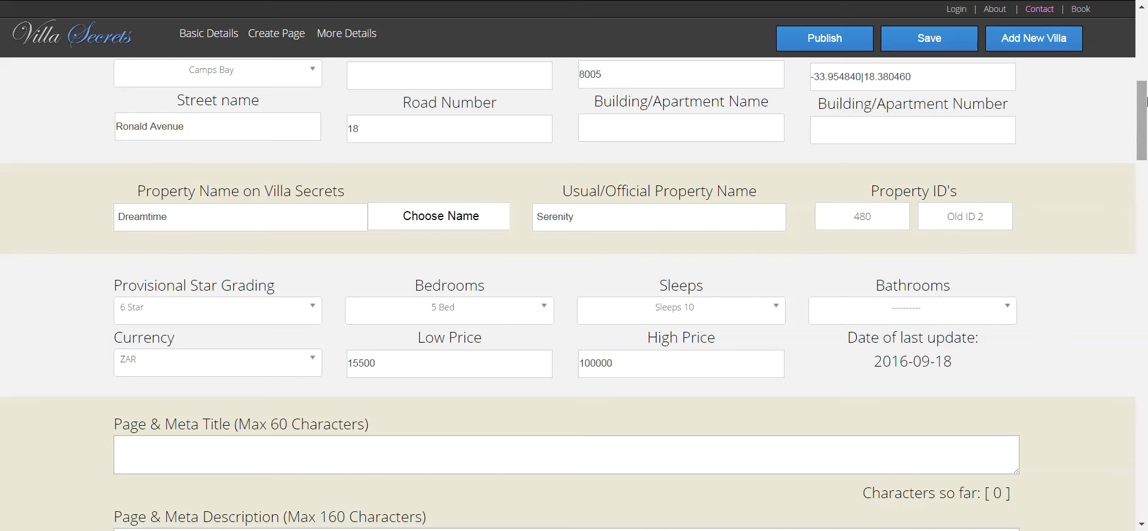
scroll(1144, 114, down, 1)
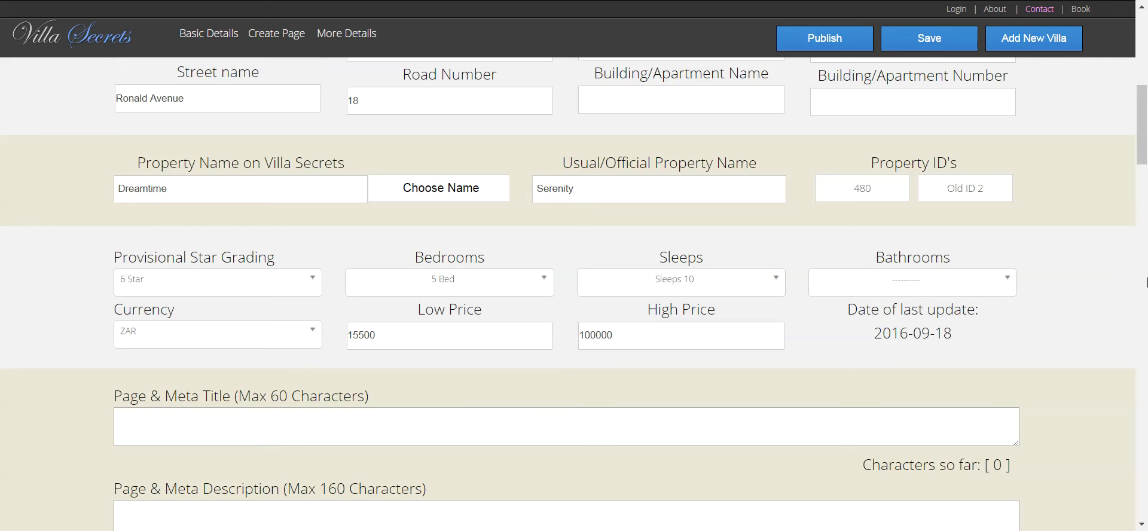
- Scroll down the Dreamtime form to the Page & Meta Title field and select it
scroll(1145, 165, down, 3)
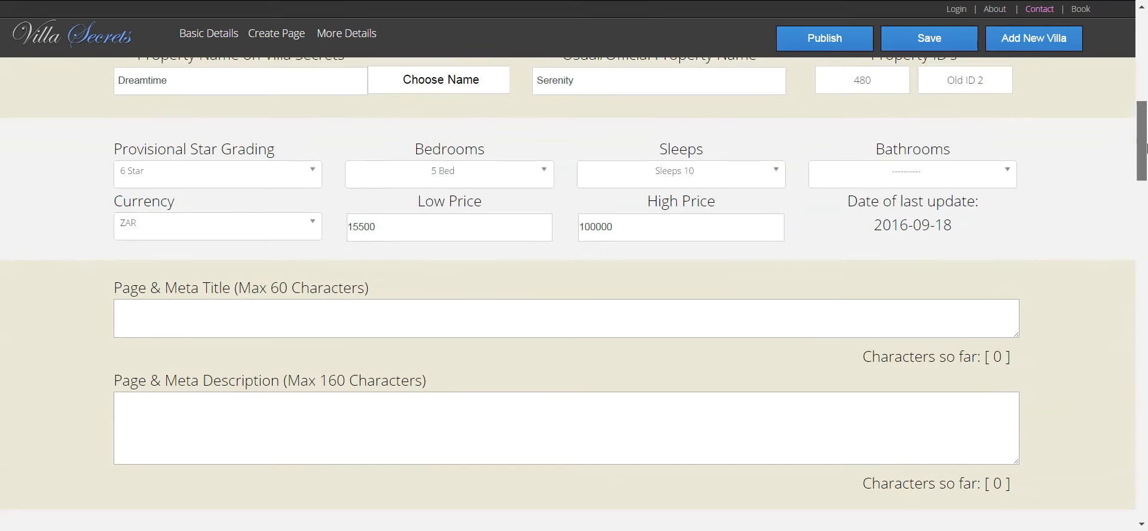
drag(1145, 165, 1144, 150)
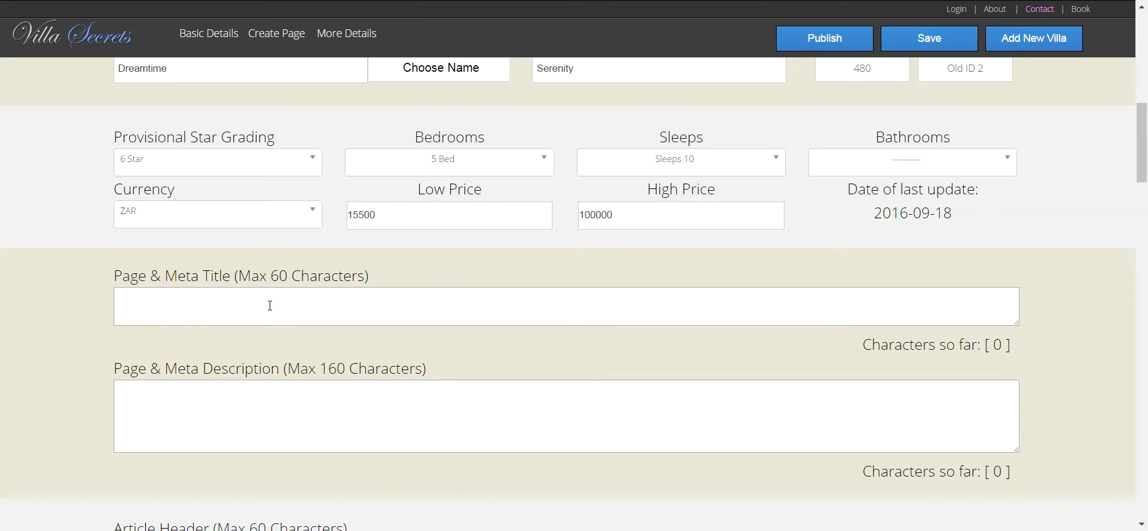
click(237, 305)
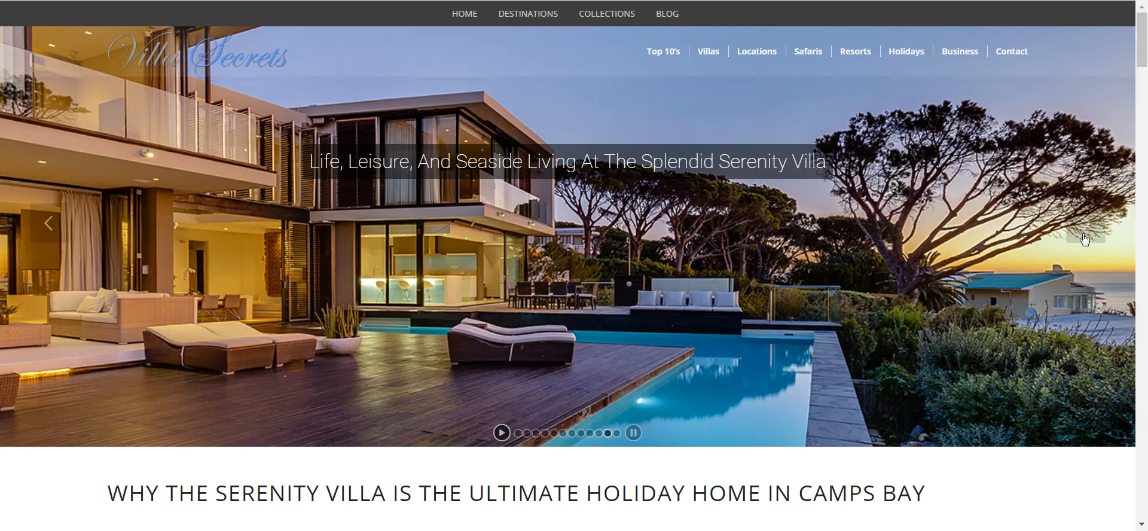
- Copy the Serenity Villa article heading and paste it into Dreamtime's Page & Meta Title
scroll(1144, 54, down, 4)
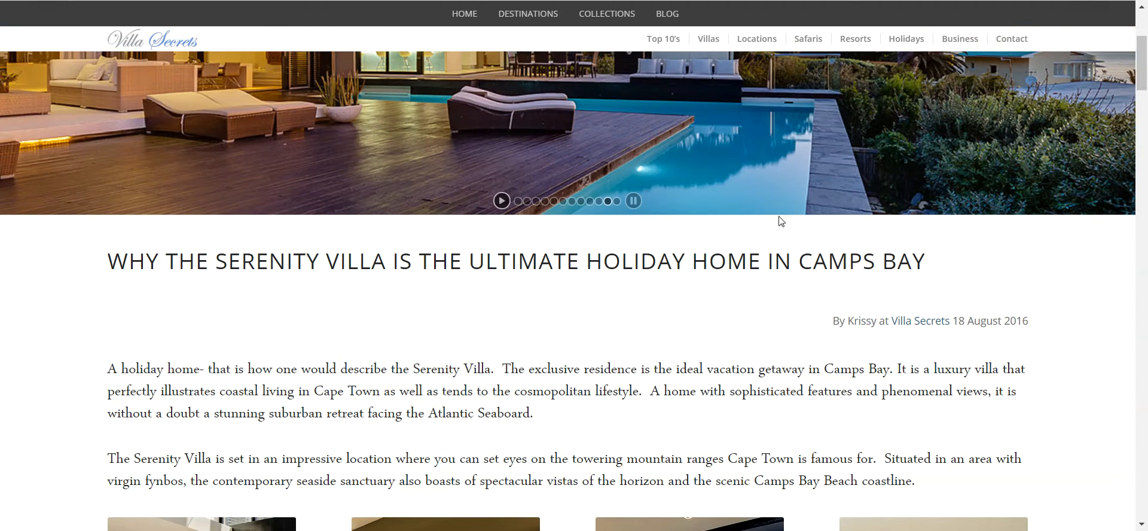
mouse_move(943, 261)
mouse_down()
mouse_move(533, 303)
mouse_move(162, 238)
mouse_move(69, 236)
mouse_up()
key(ctrl+c)
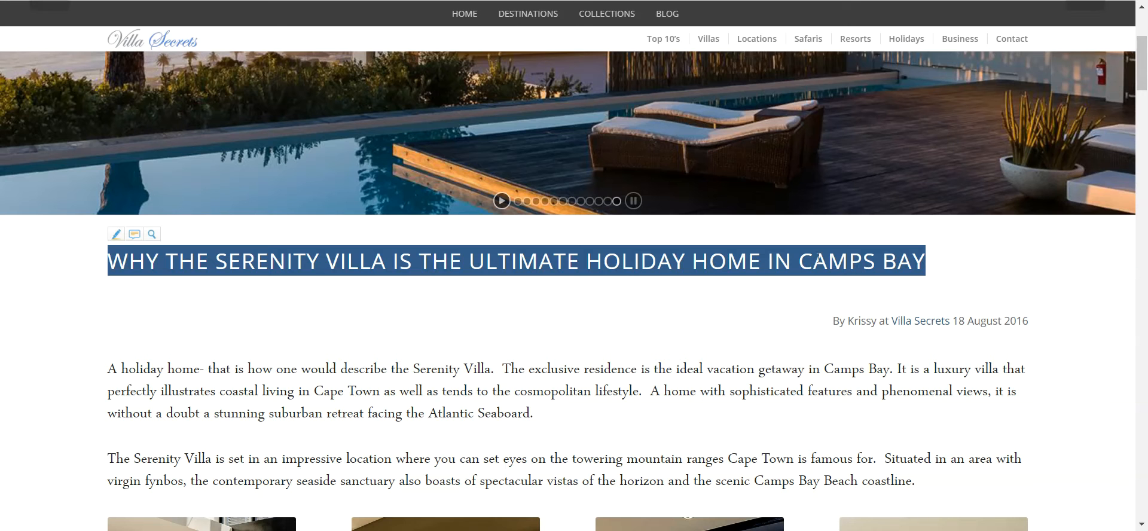
key(alt+F4)
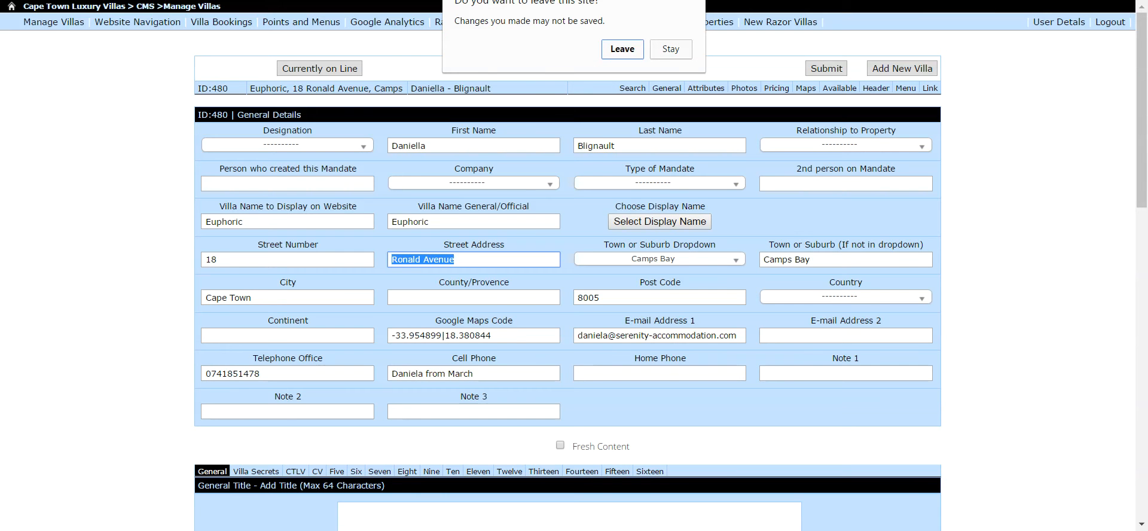
click(670, 51)
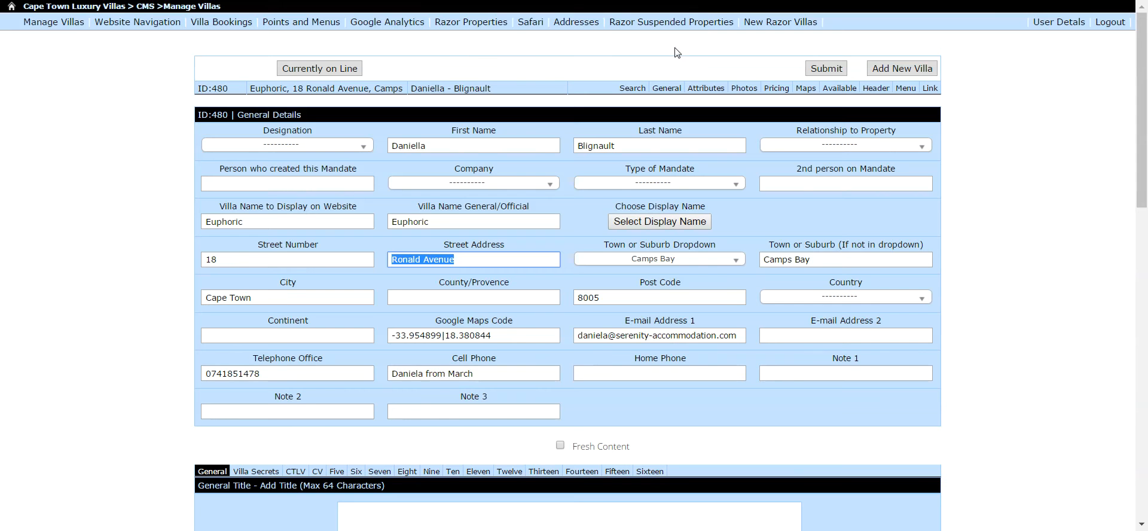
key(alt+Tab)
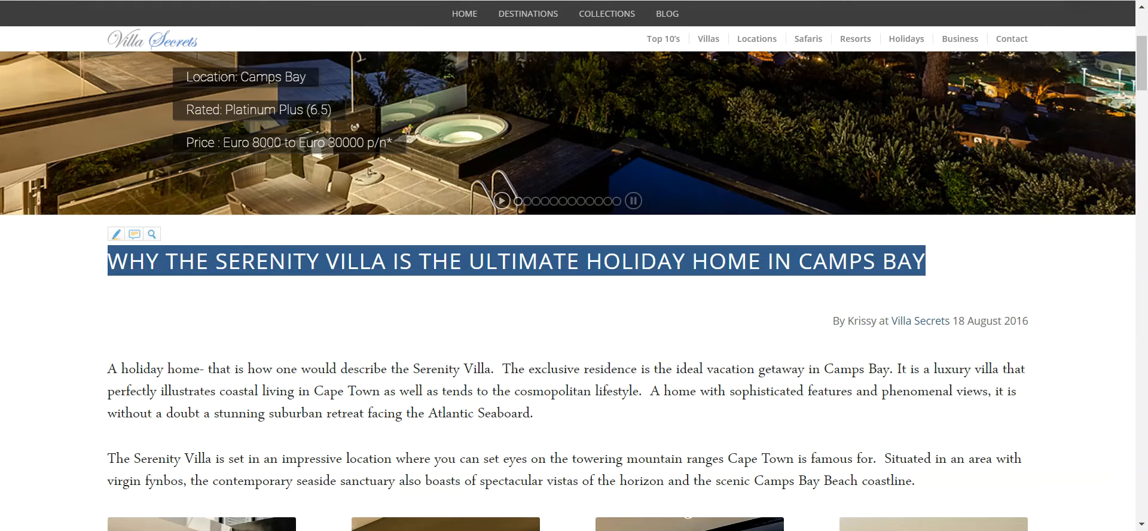
key(alt+Tab)
key(ctrl+v)
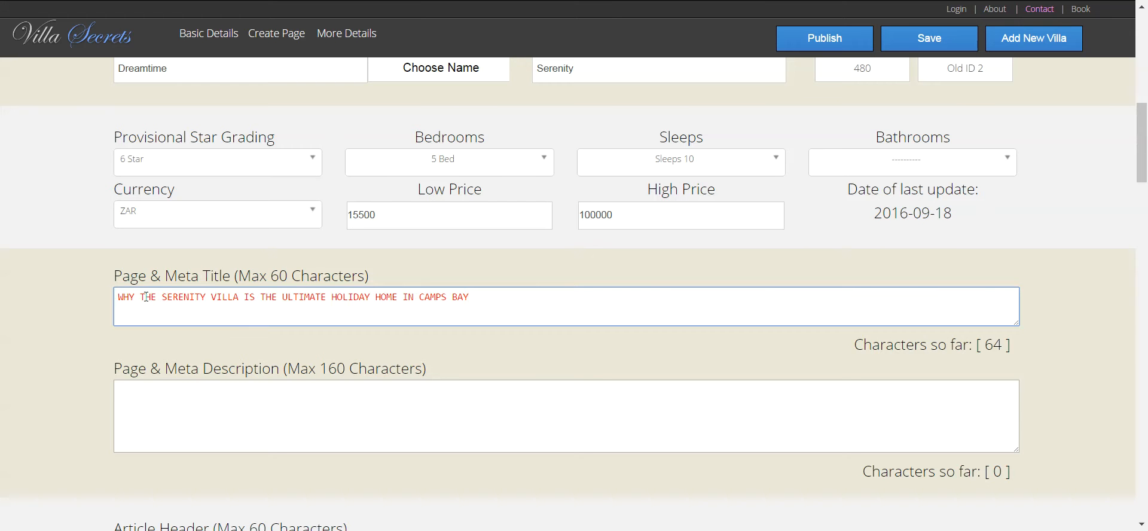
- Rewrite the title as 'Serenity Villa in Camps Bay Cape Town', correcting the Serenity misspelling
drag(143, 298, 67, 289)
key(BackSpace)
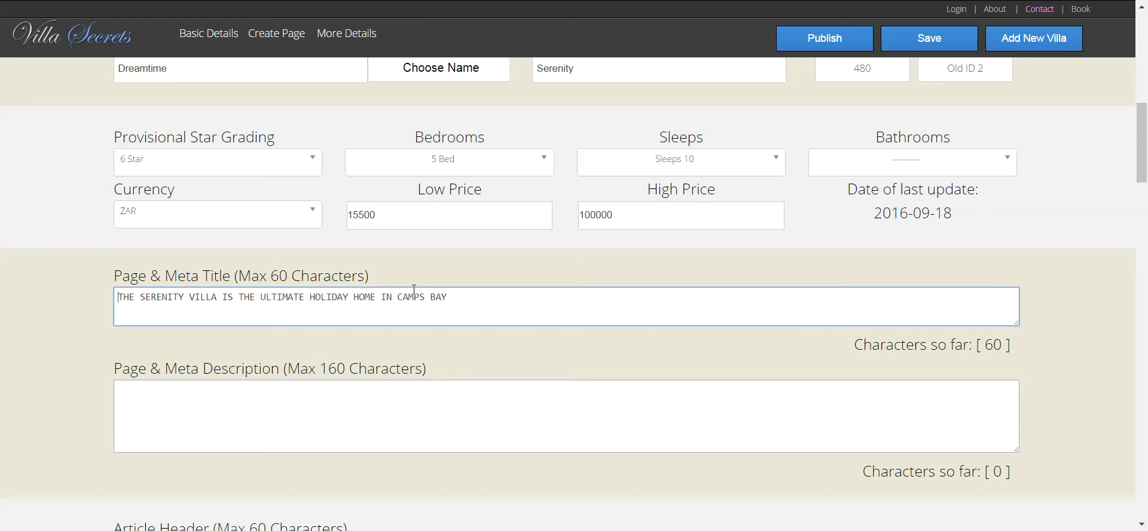
drag(518, 292, 98, 280)
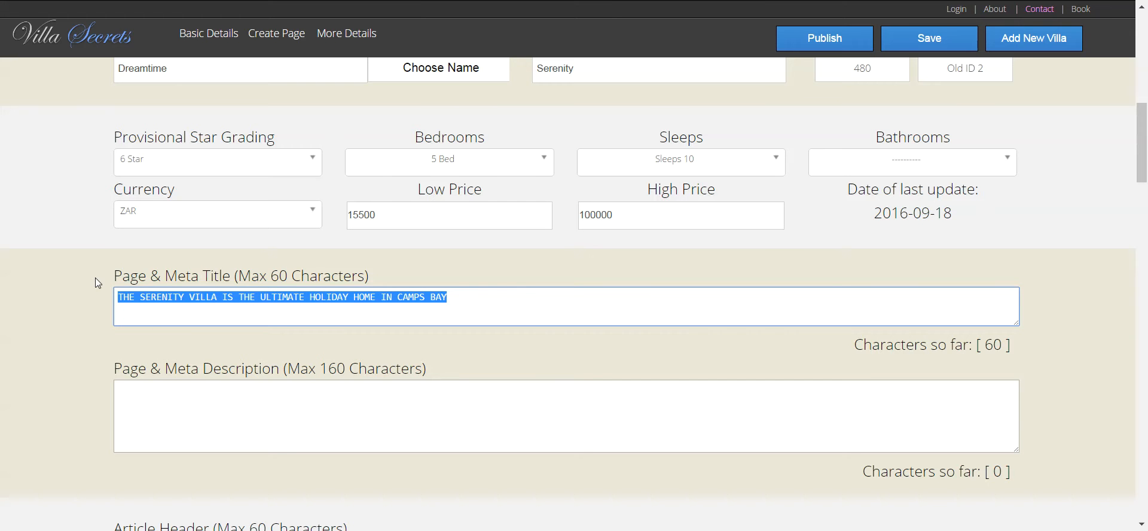
text(Seare)
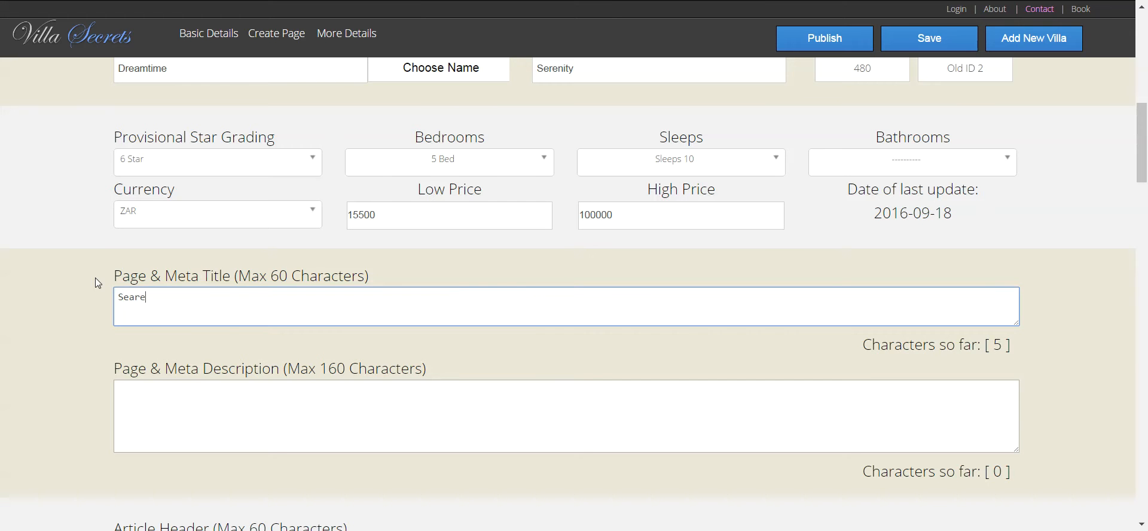
text(ity)
right_click(136, 296)
click(235, 305)
text(Villa)
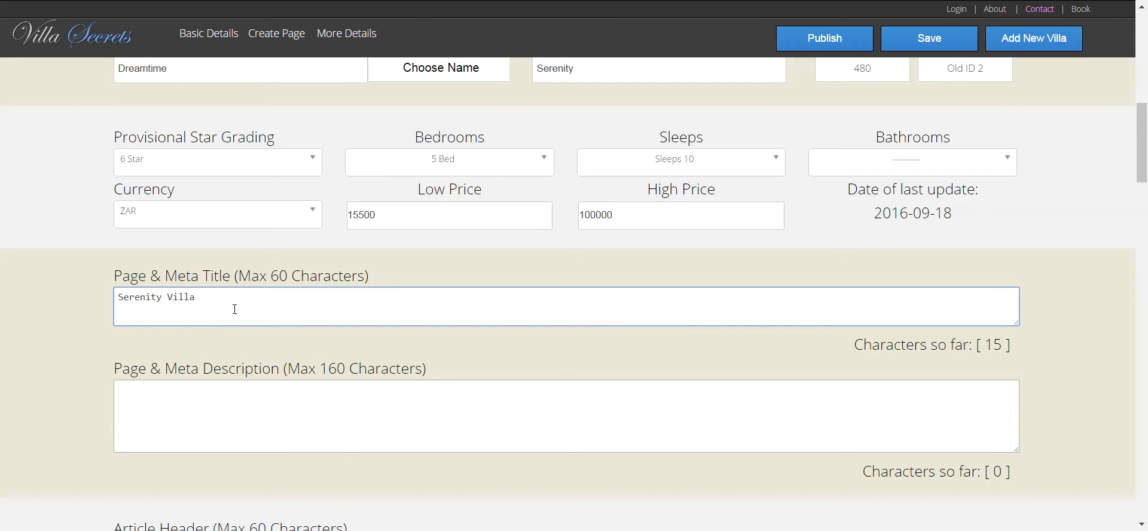
text( in Camps Bay Cape Town)
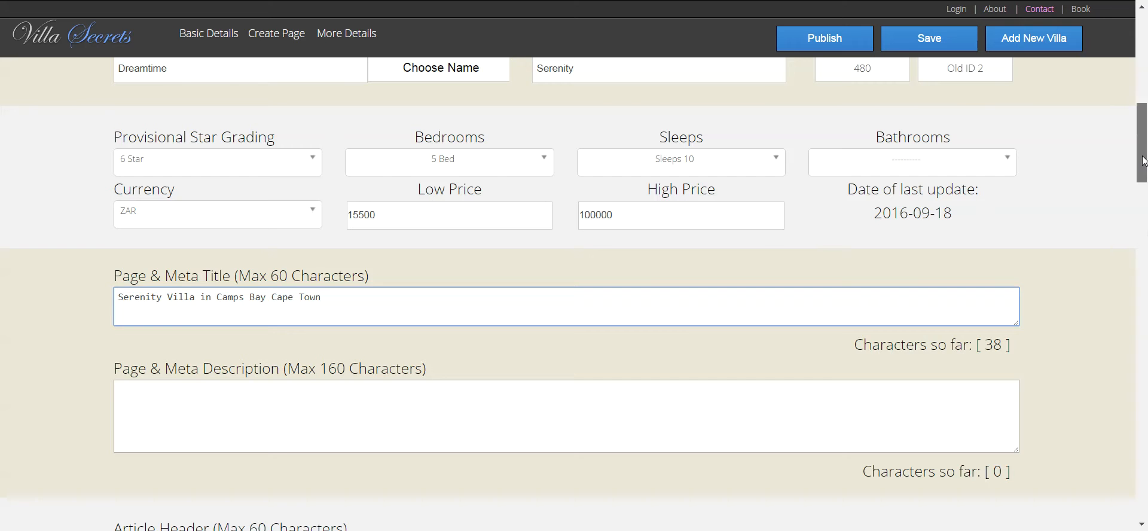
mouse_move(1145, 160)
mouse_down()
mouse_move(1144, 111)
mouse_move(1140, 204)
mouse_move(1141, 174)
mouse_up()
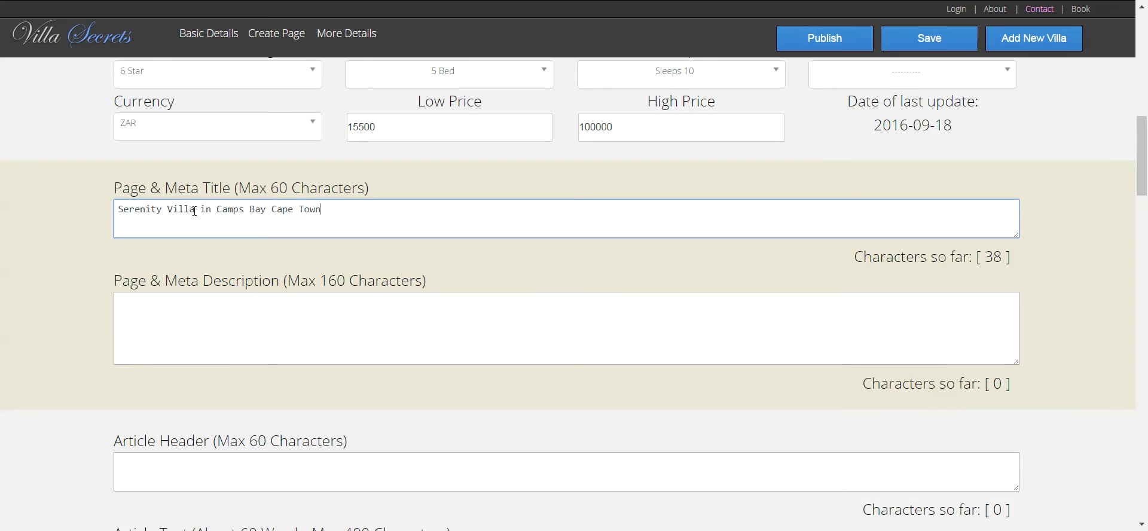
- Change it to 'Introducing Dreamtime Villa…', fixing Intricucing to Introducing via spellcheck
drag(195, 211, 87, 193)
text(Drea)
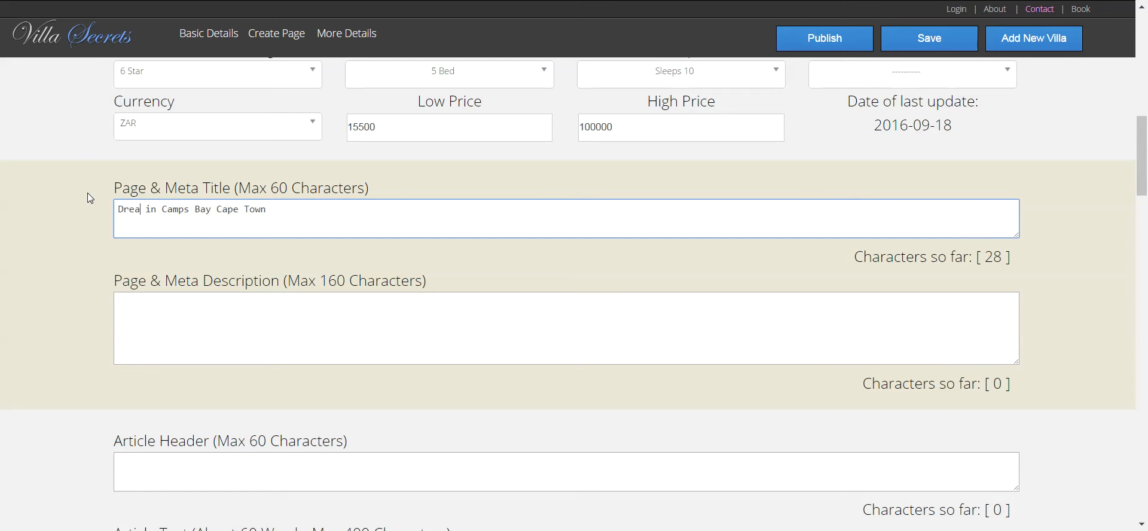
text(mtim)
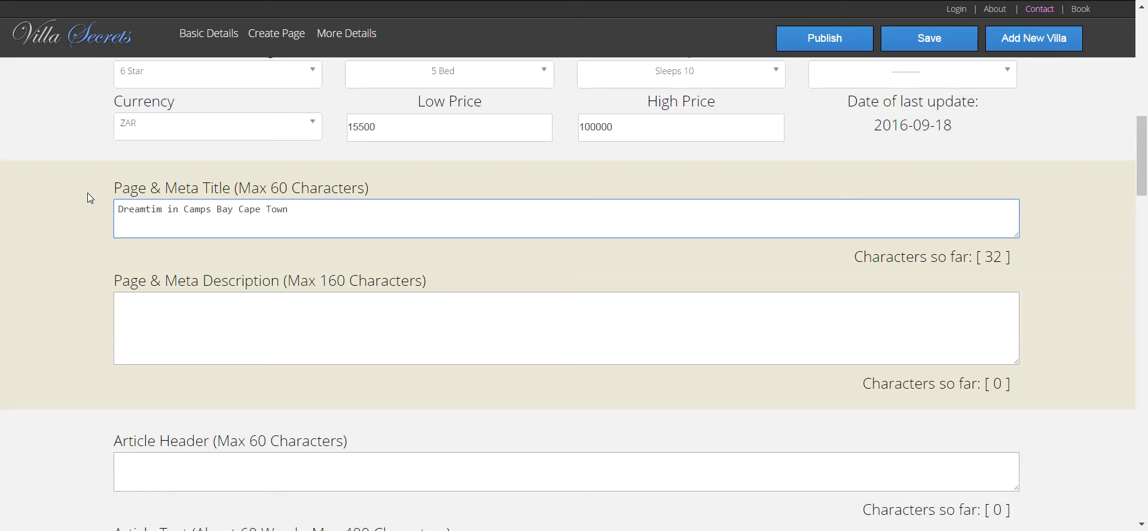
text(e)
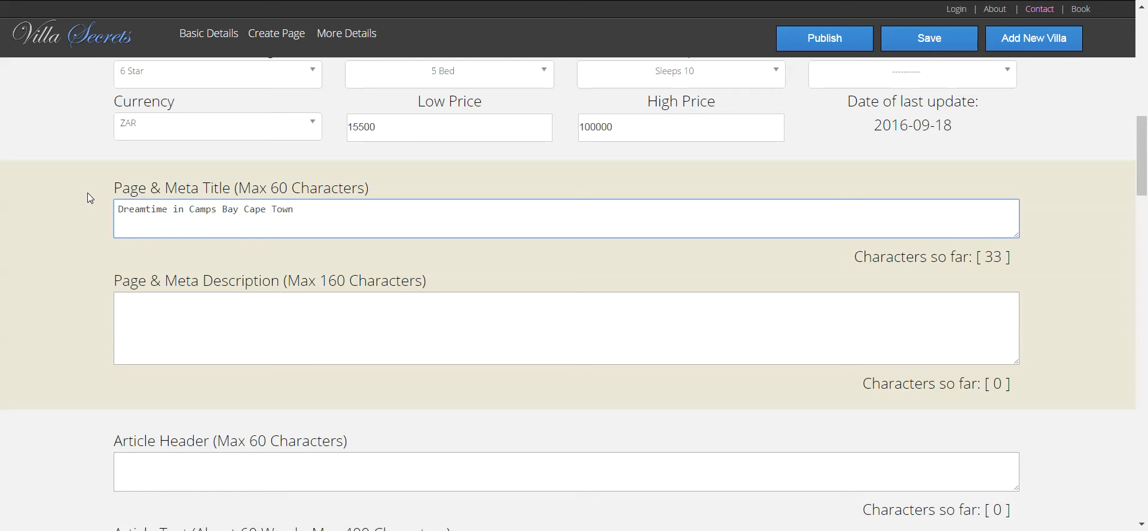
text( Villa)
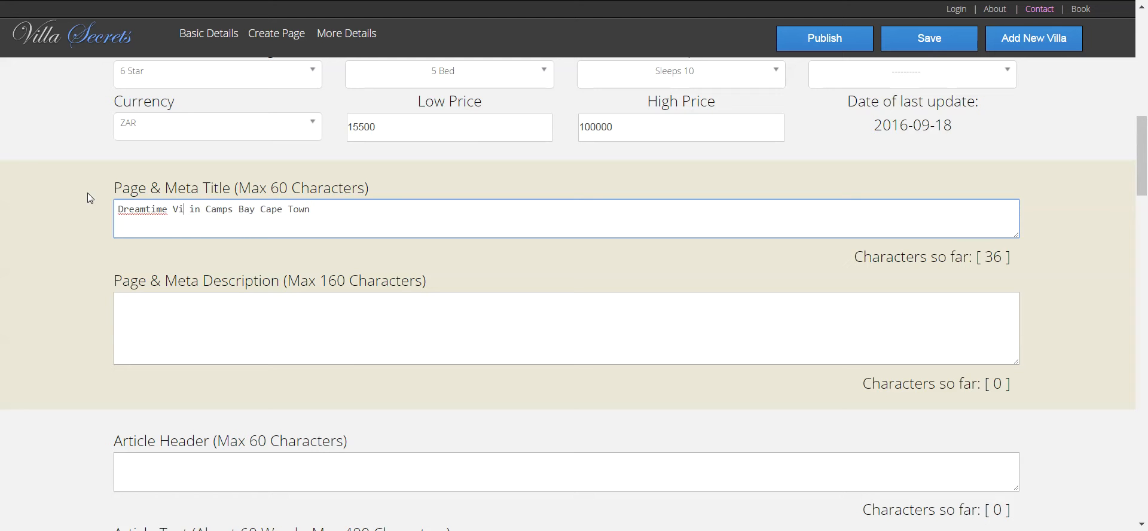
click(117, 209)
text(Int)
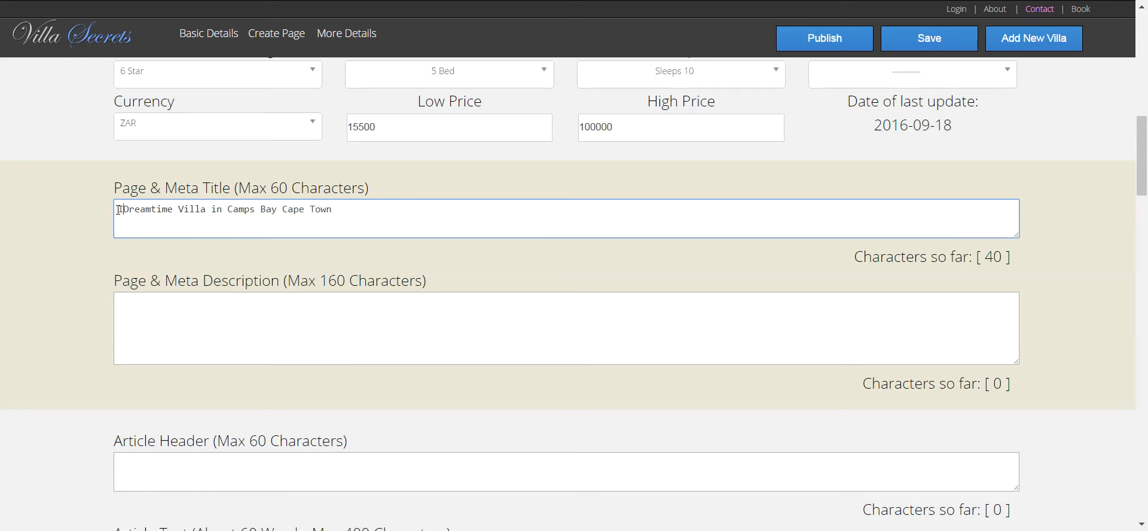
text(ricu)
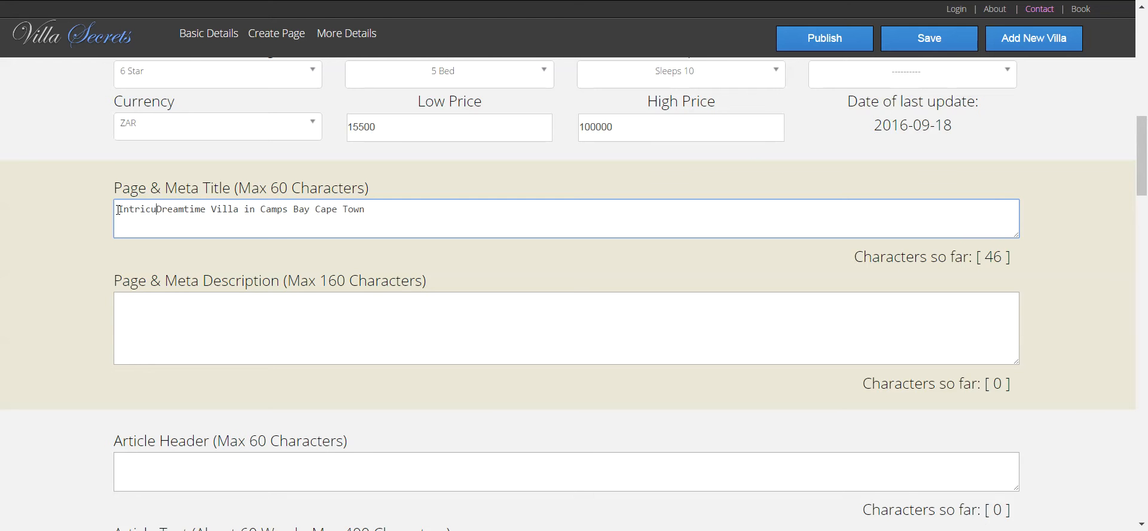
text(cing)
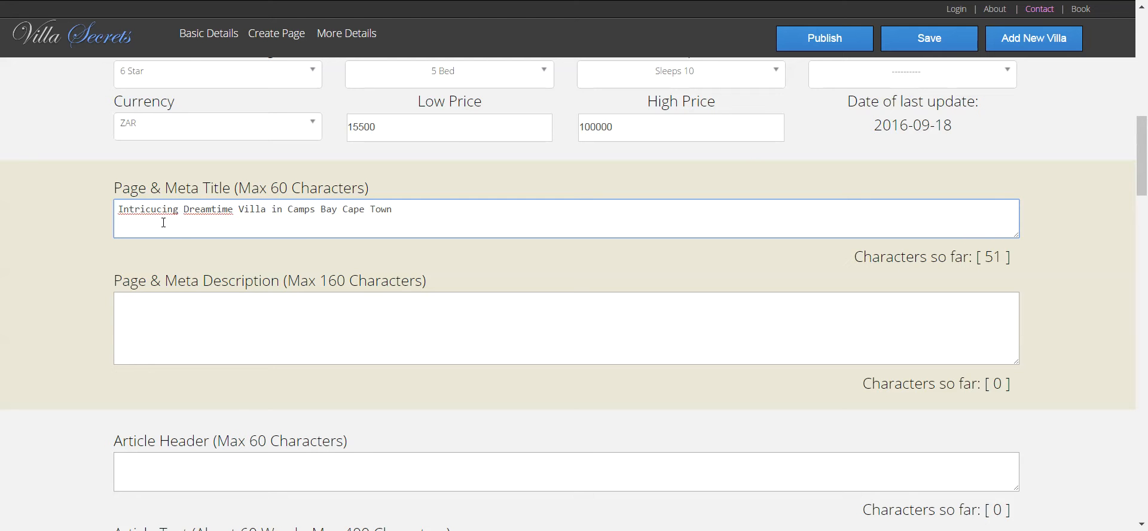
right_click(154, 209)
click(227, 221)
- Use spelling suggestions to settle the villa name as 'Dream time'
right_click(197, 205)
click(264, 217)
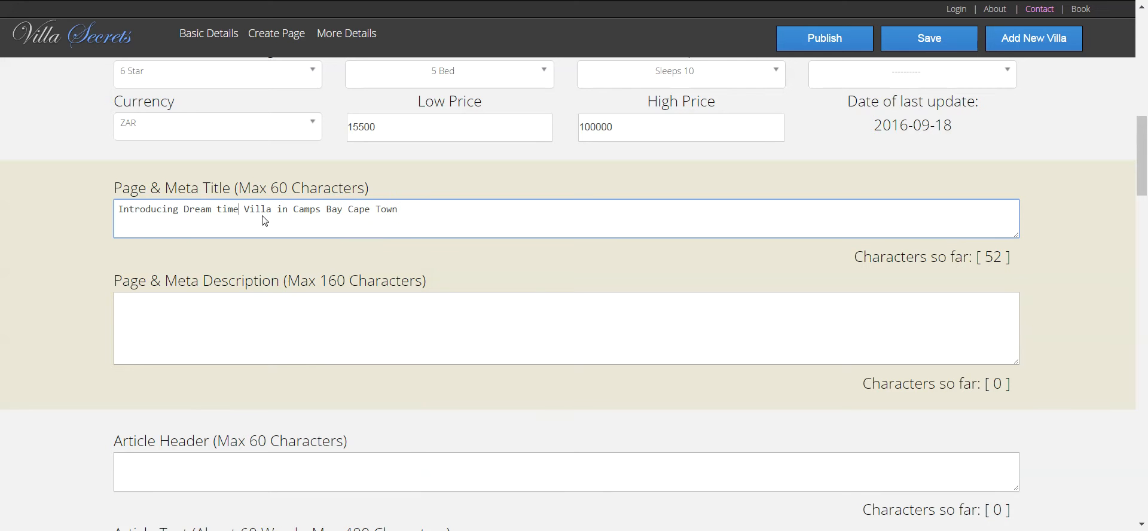
click(218, 210)
key(BackSpace)
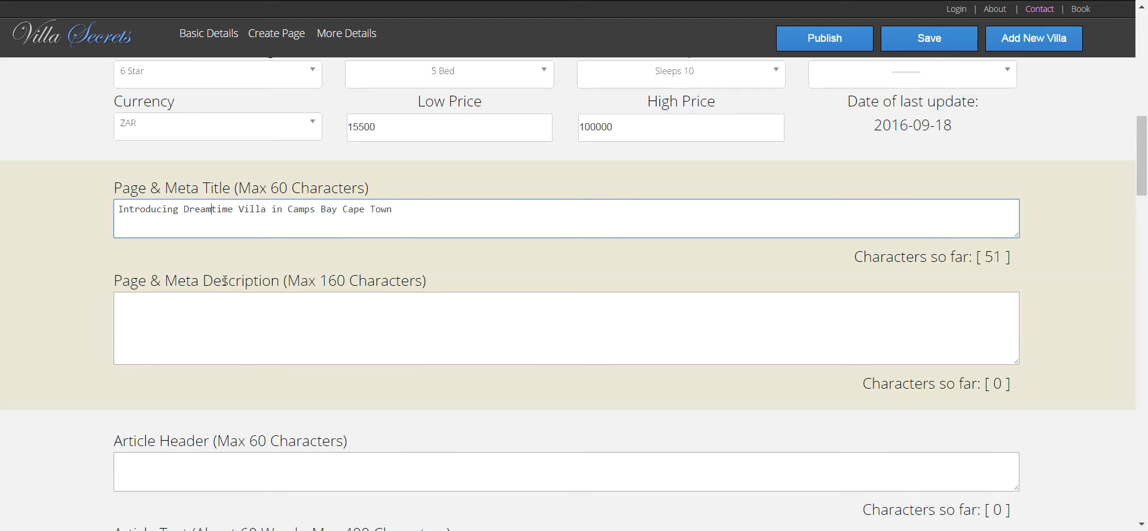
click(336, 210)
right_click(206, 208)
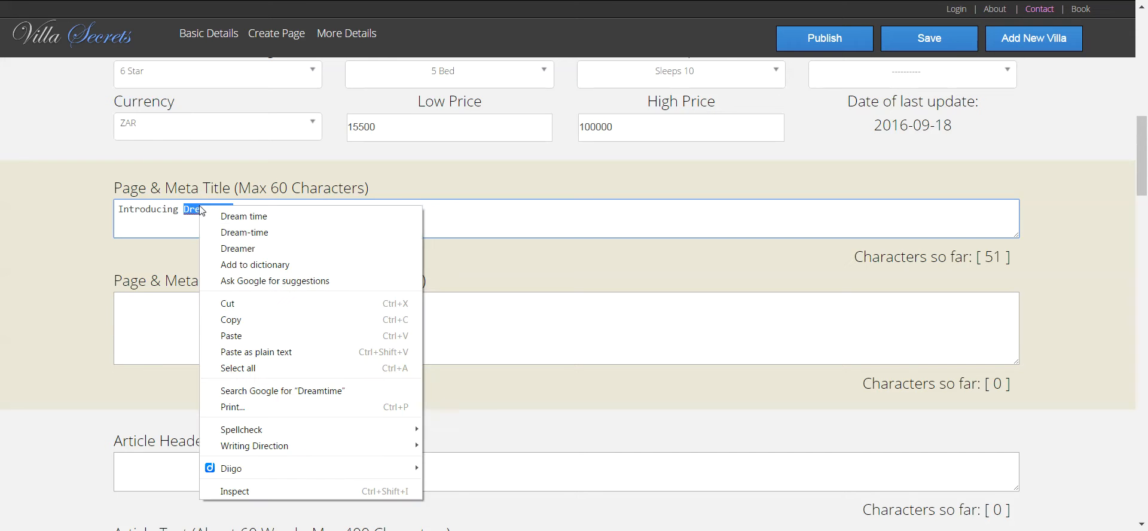
click(292, 217)
- Restore the property name to Dreamtime
scroll(1147, 207, up, 5)
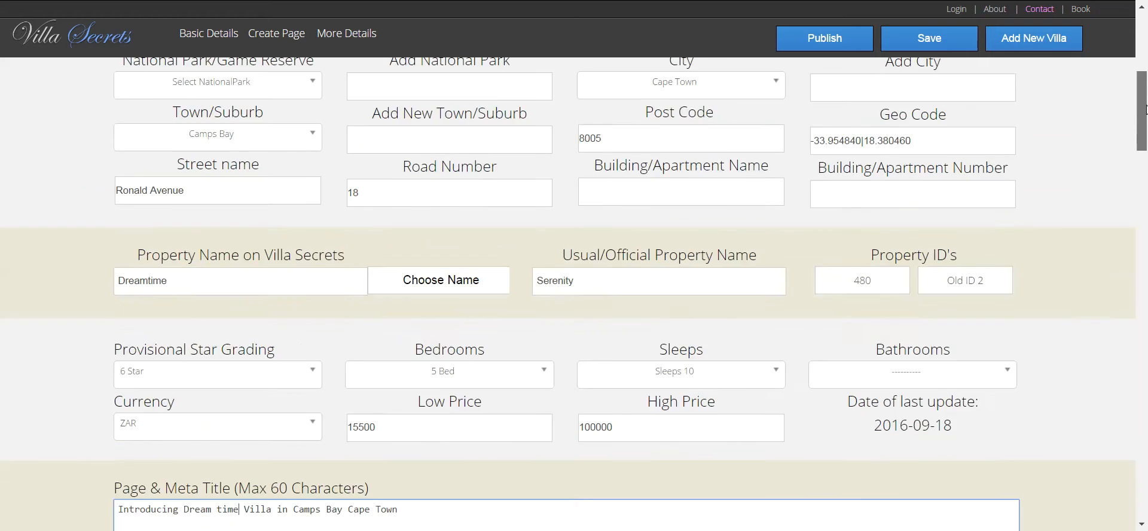
scroll(1147, 132, down, 1)
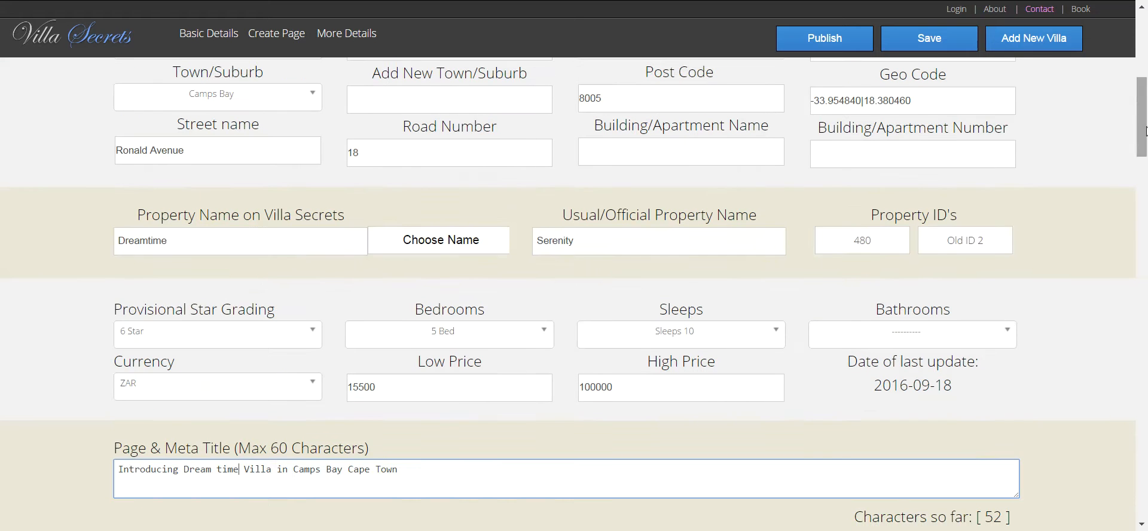
click(152, 242)
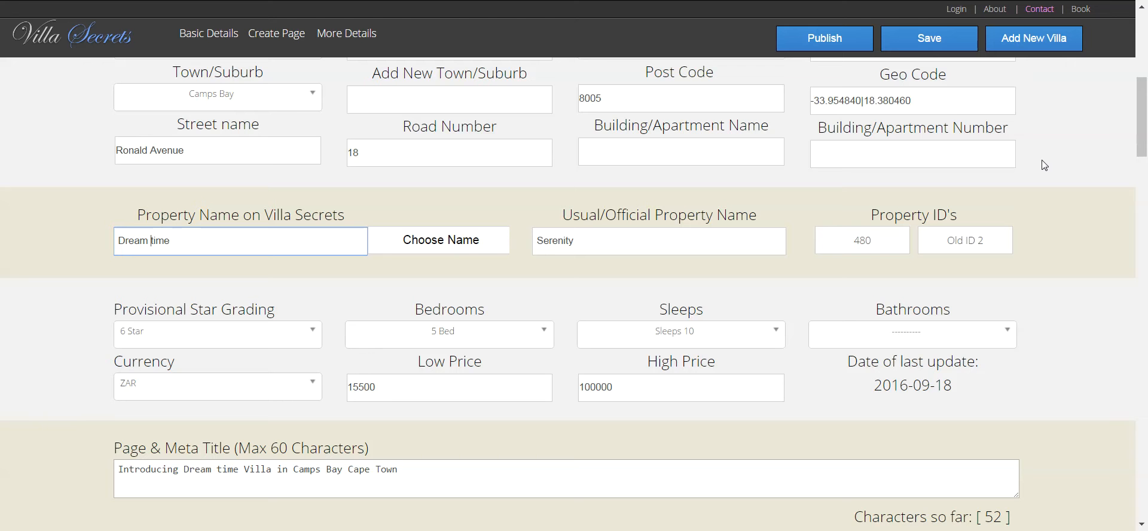
key(BackSpace)
- Insert 'Jet Set' before 'Dream' in the title, clearing stray characters and the character-limit warning
drag(1142, 124, 1143, 171)
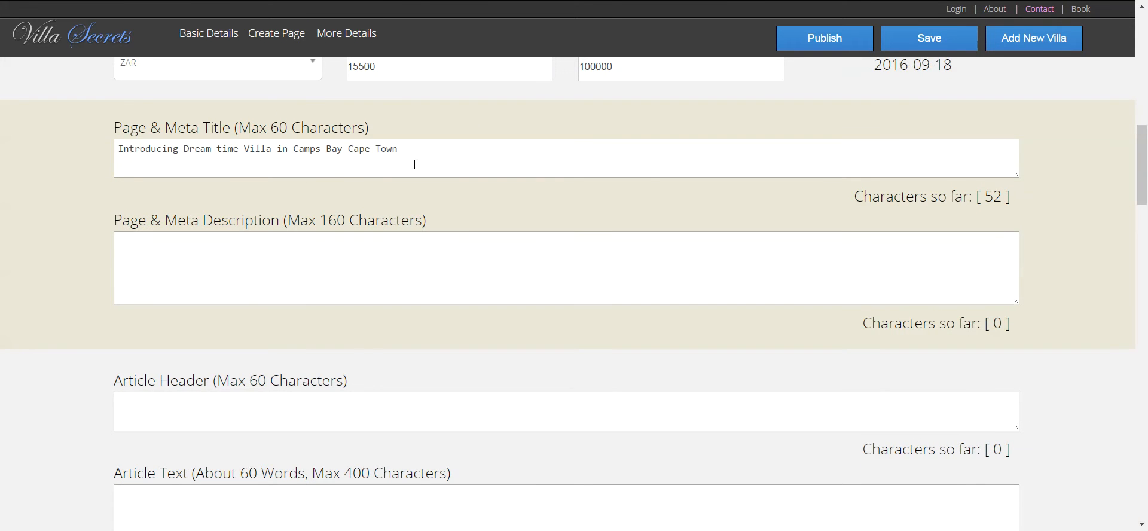
click(431, 146)
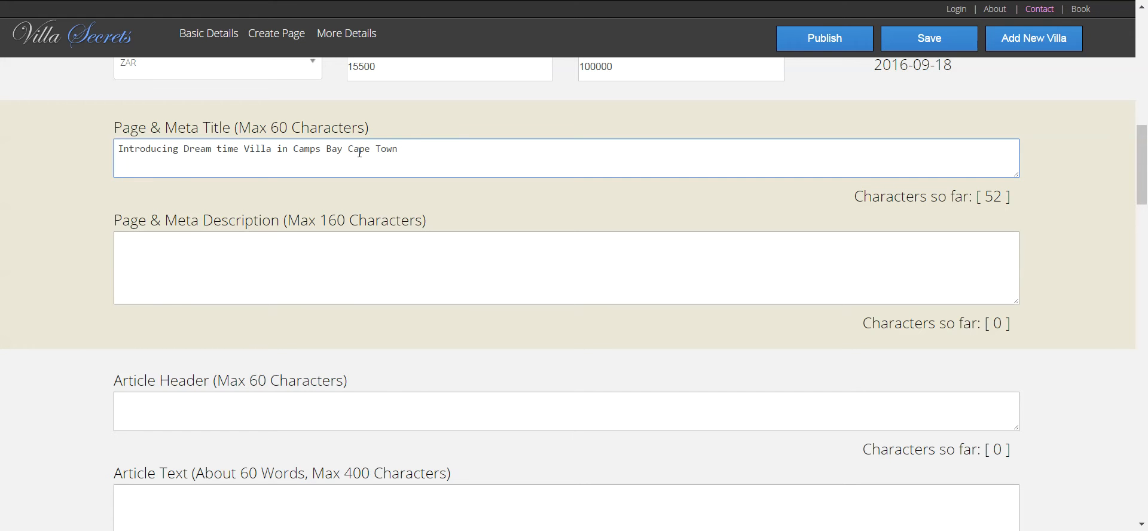
click(184, 149)
text(the )
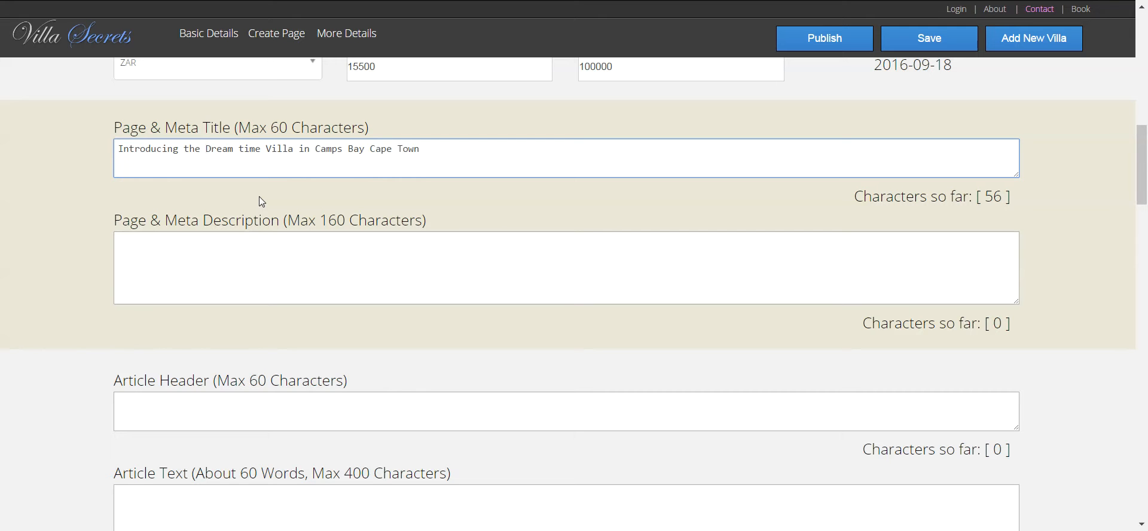
text(aw)
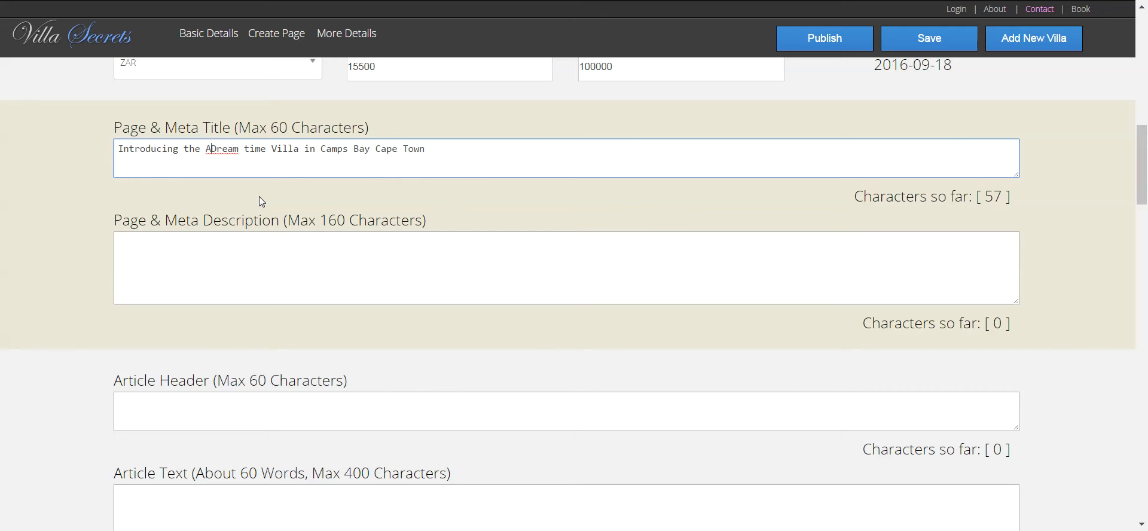
key(BackSpace)
key(BackSpace)
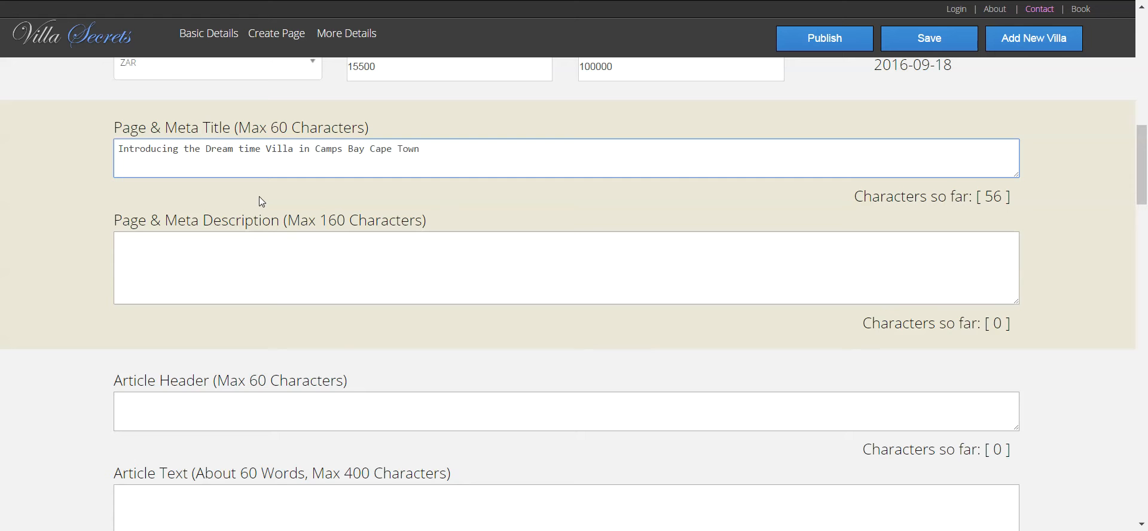
text(a)
key(BackSpace)
text(Jet )
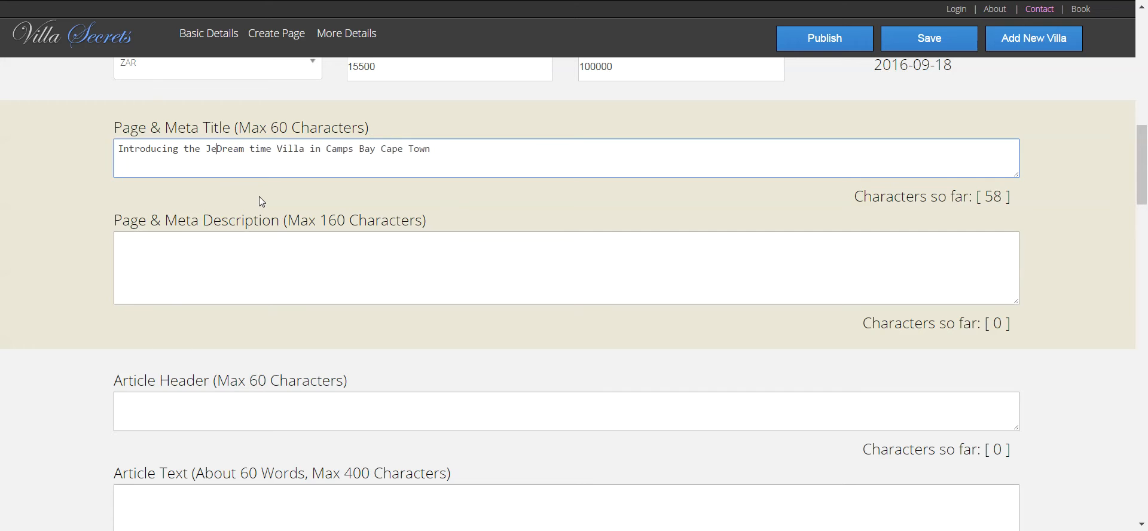
text(S)
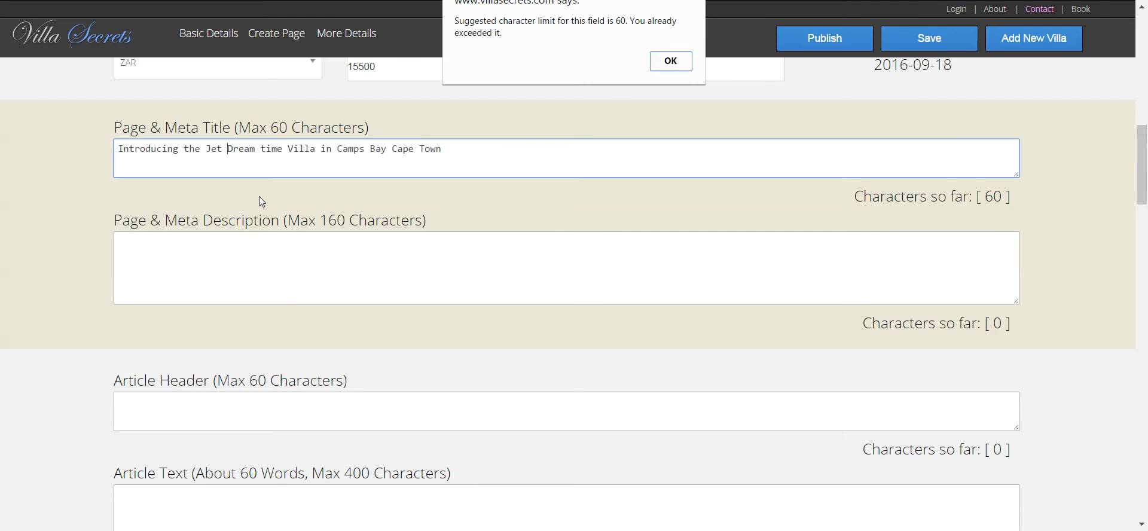
key(Return)
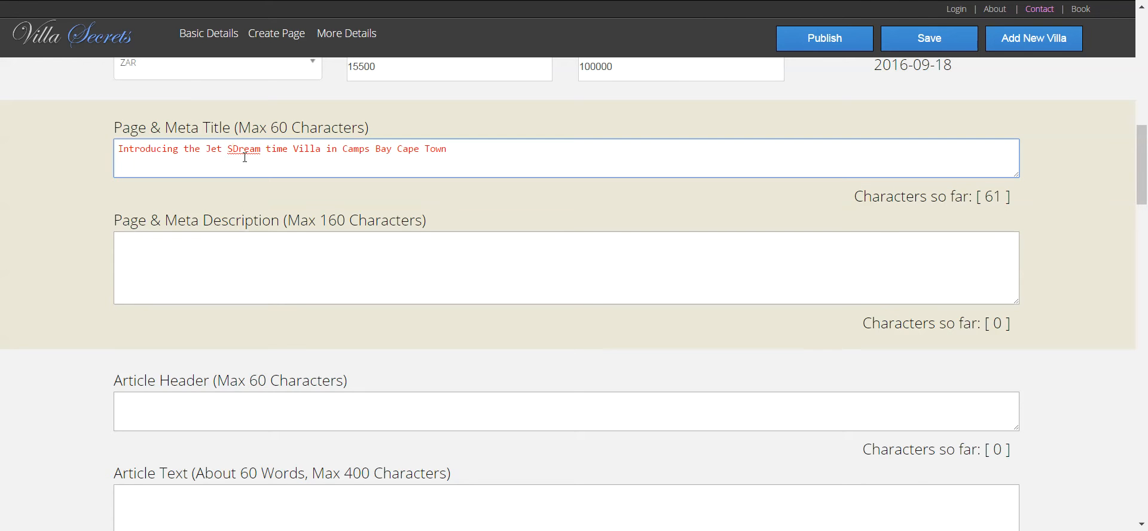
text(et)
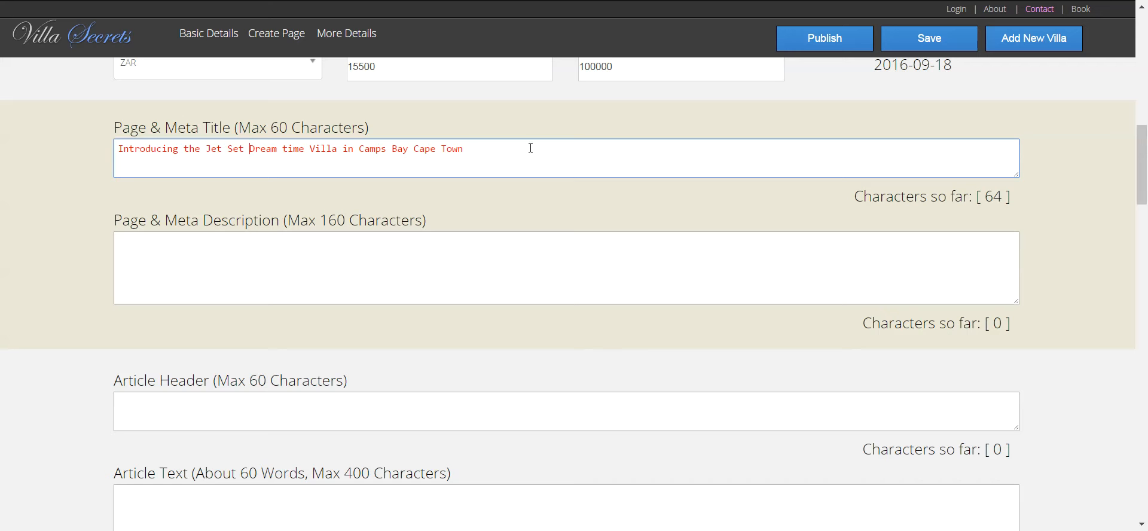
- Remove 'Cape Town' and 'Jet Set', add 'Luxury' before 'Villa', and end the title with '!'
drag(470, 150, 416, 151)
key(BackSpace)
key(BackSpace)
drag(245, 150, 207, 150)
key(BackSpace)
key(BackSpace)
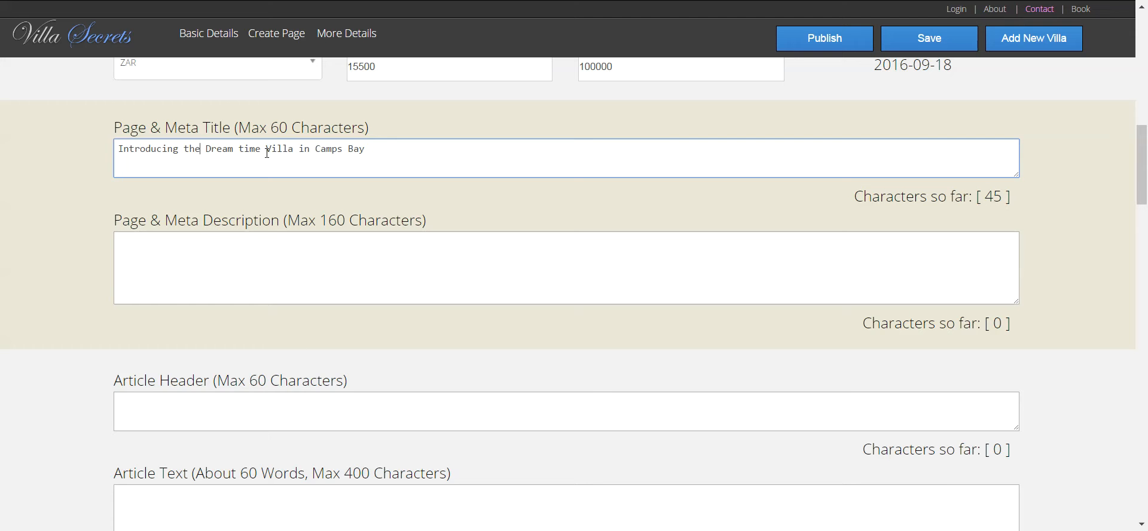
text(Luxury)
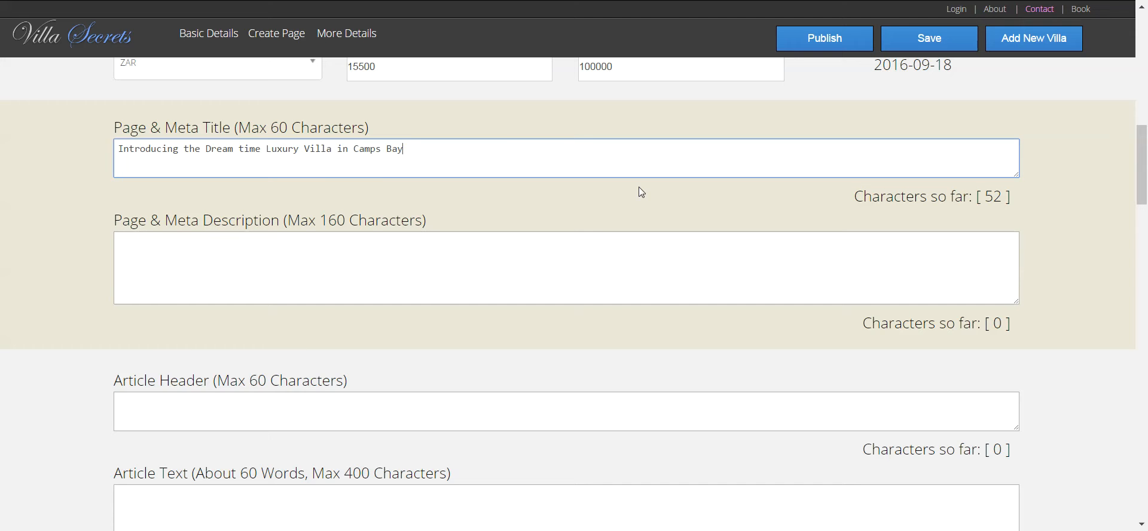
click(466, 240)
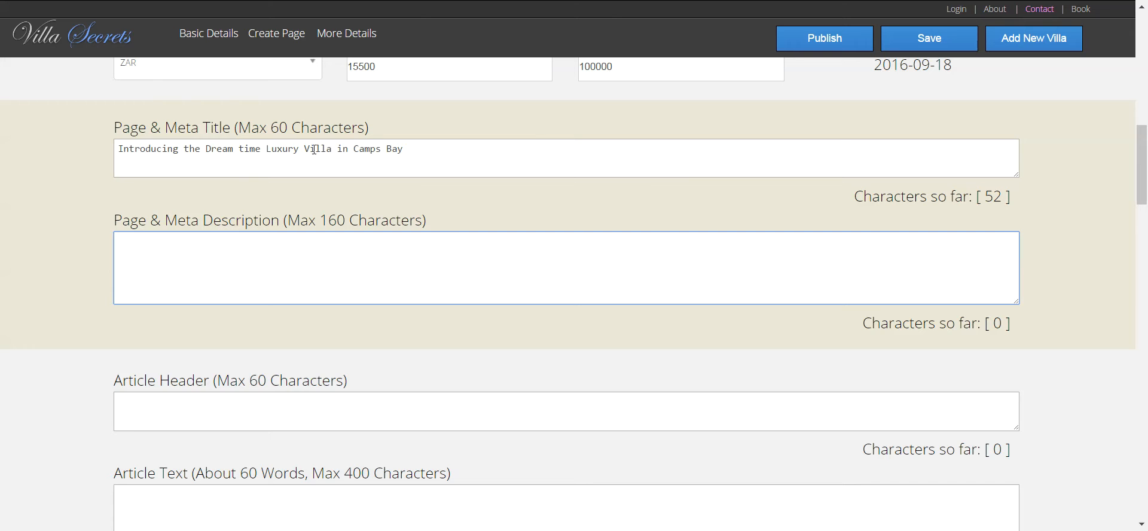
click(474, 166)
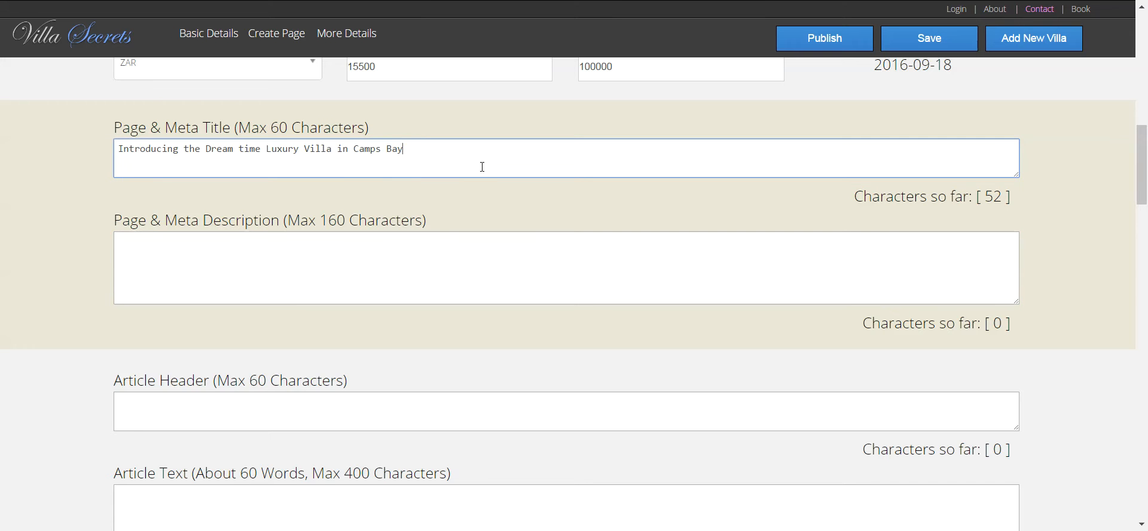
text(!)
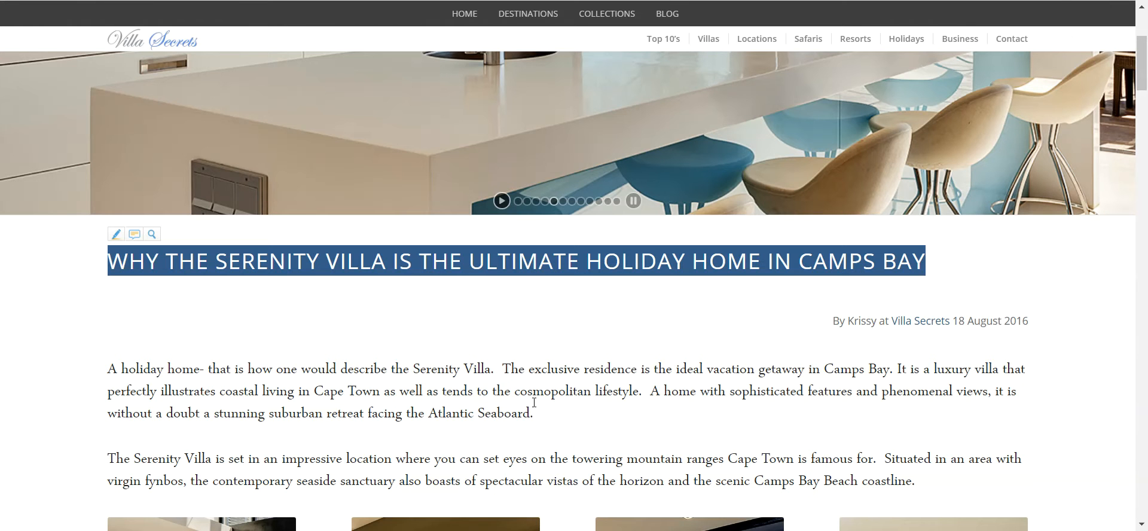
- Select the Serenity article's second paragraph, about mountain views and the Camps Bay coastline, then switch windows
drag(534, 412, 225, 391)
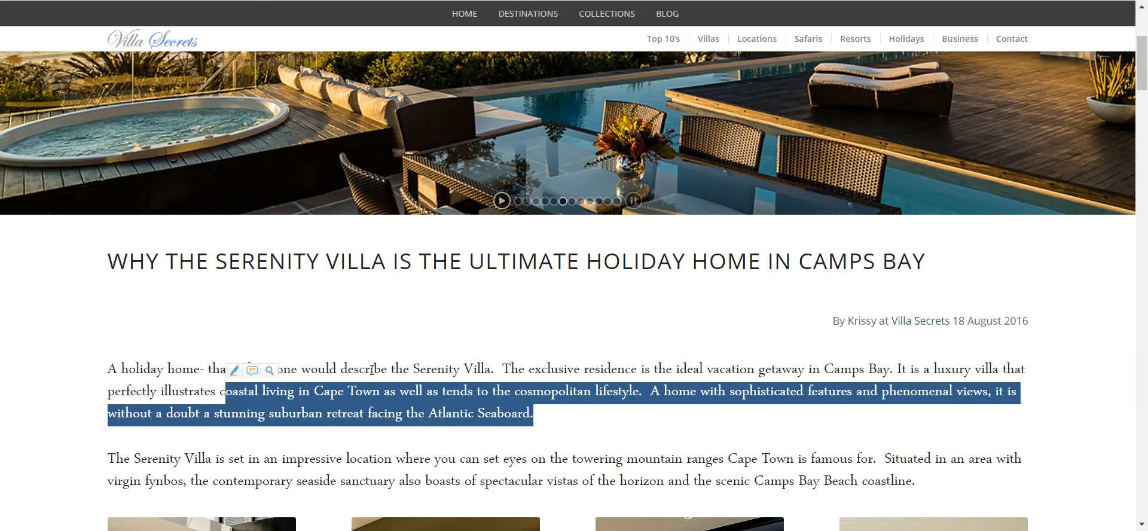
click(545, 396)
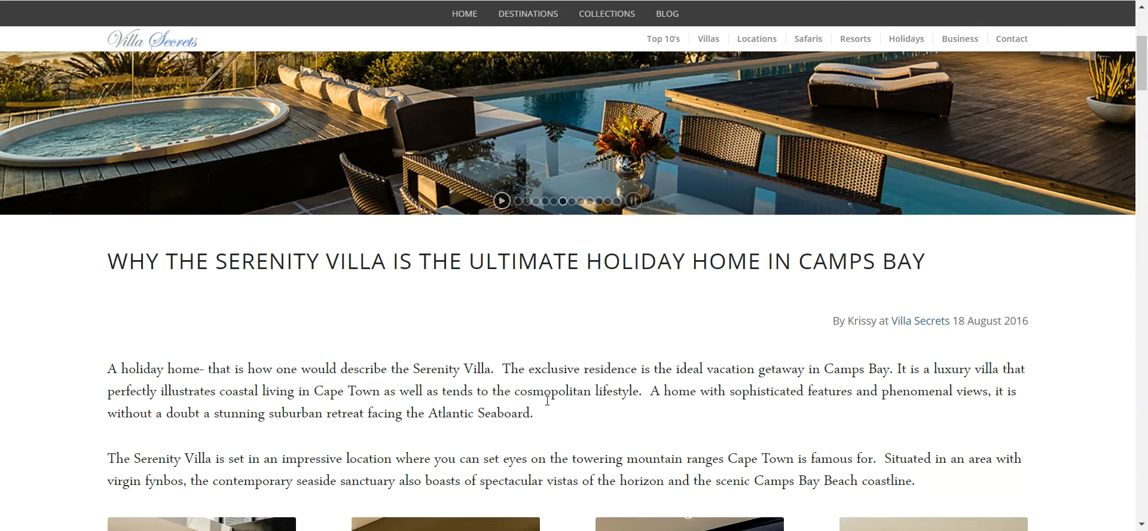
drag(550, 422, 98, 373)
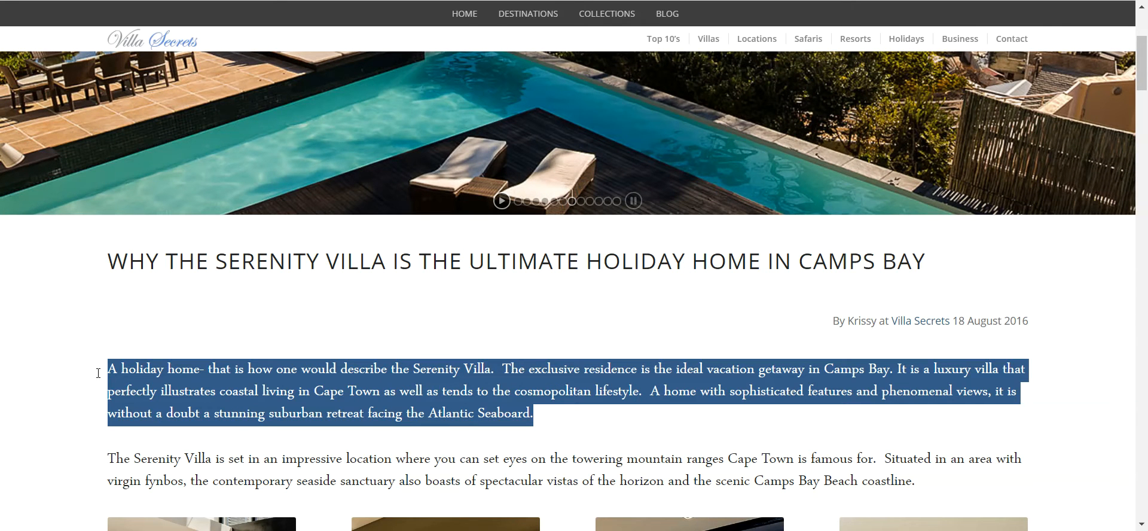
drag(98, 373, 97, 374)
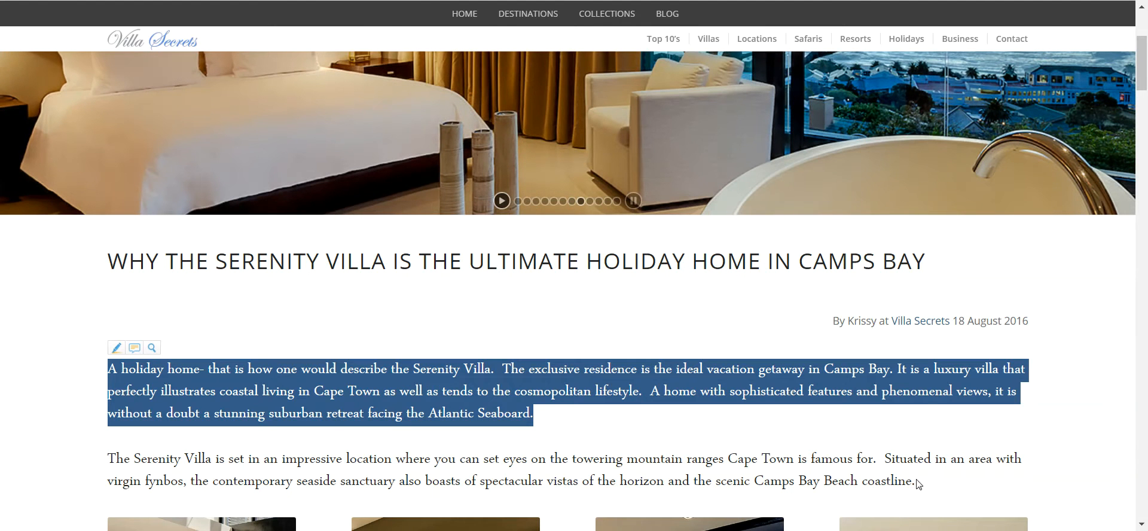
click(922, 484)
drag(921, 485, 76, 463)
key(ctrl+c)
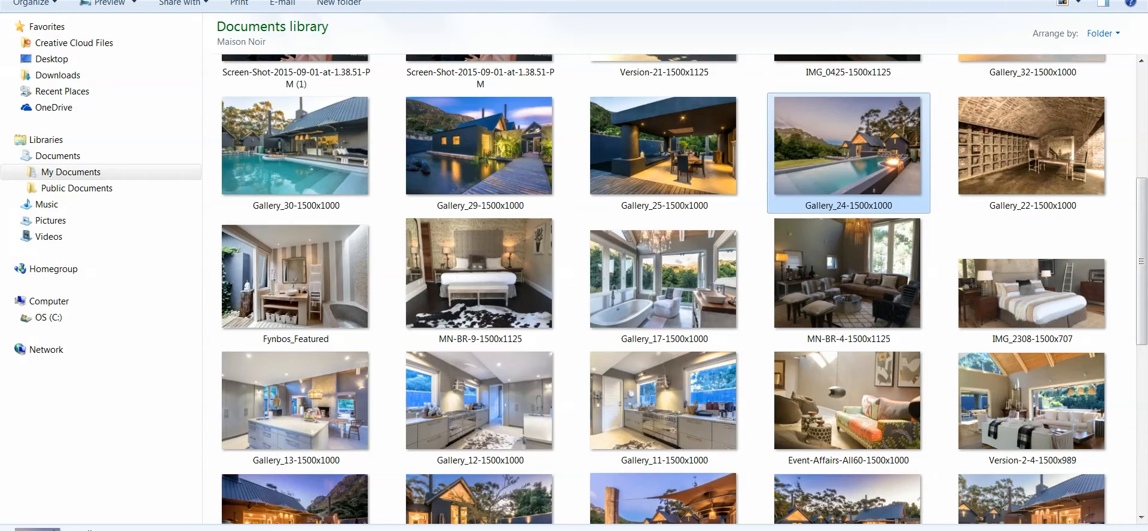
mouse_move(524, 530)
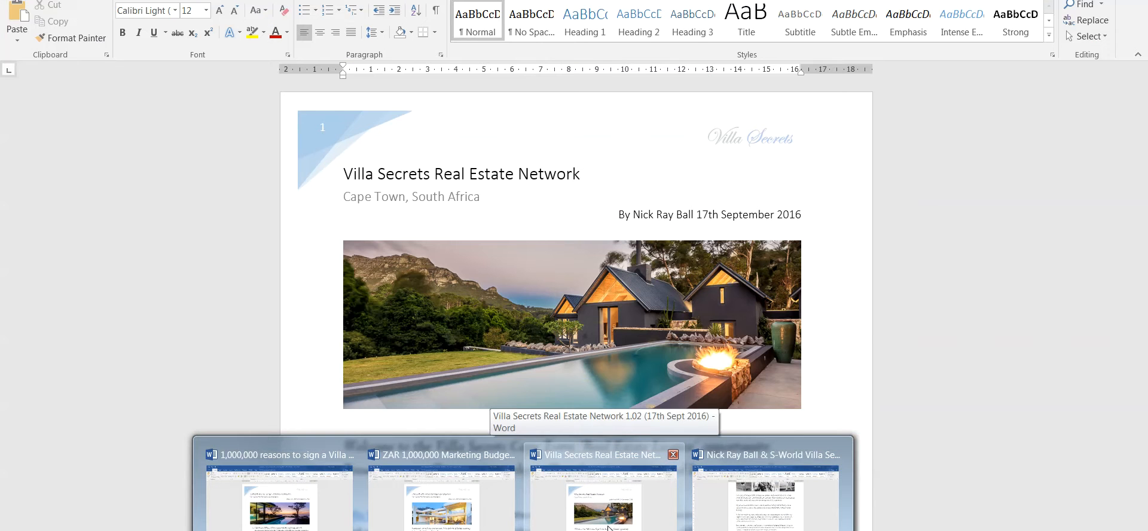
click(609, 527)
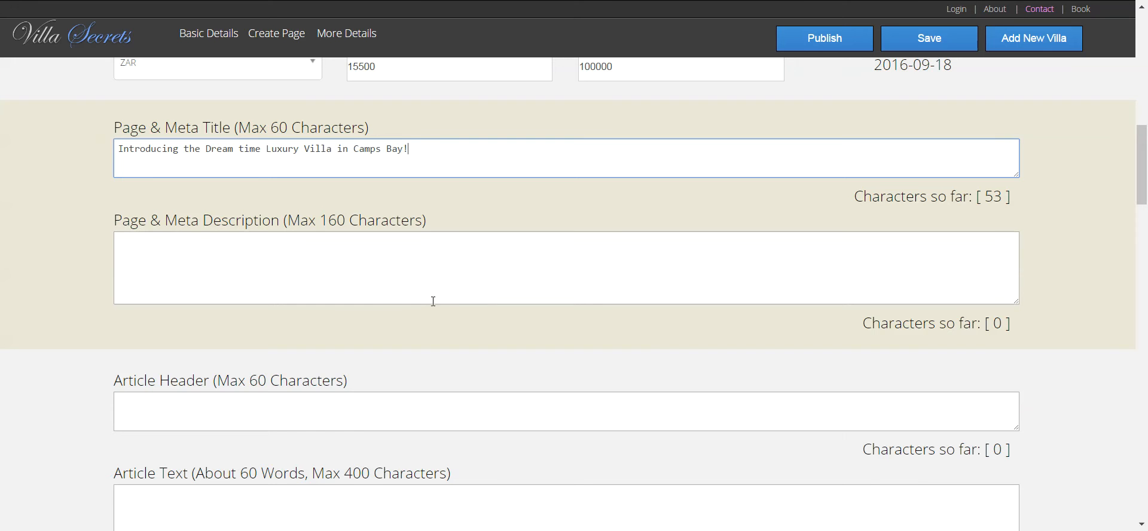
- Paste the Serenity paragraph into the meta description, remove the double space, and select the title
click(367, 282)
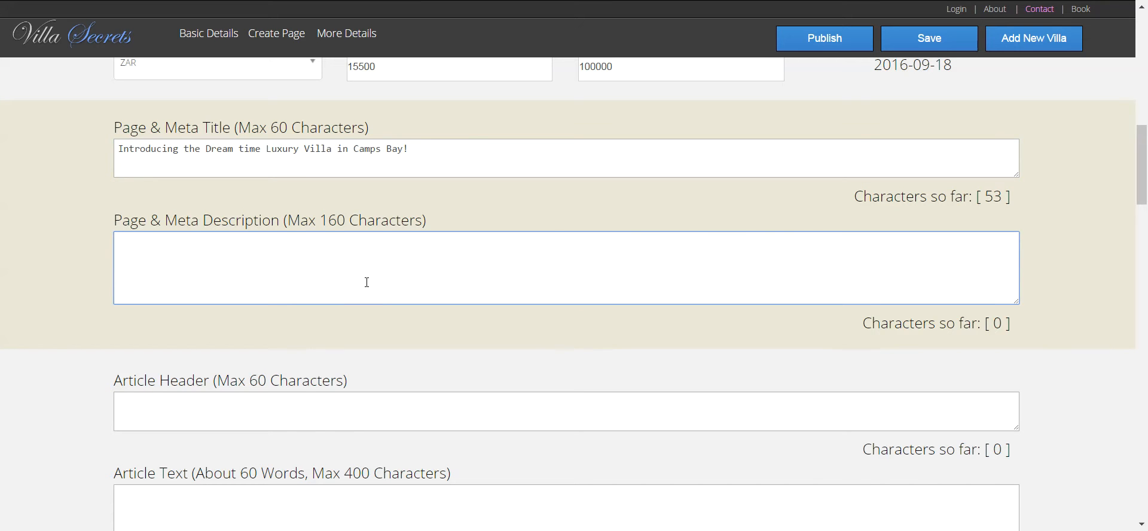
key(ctrl+v)
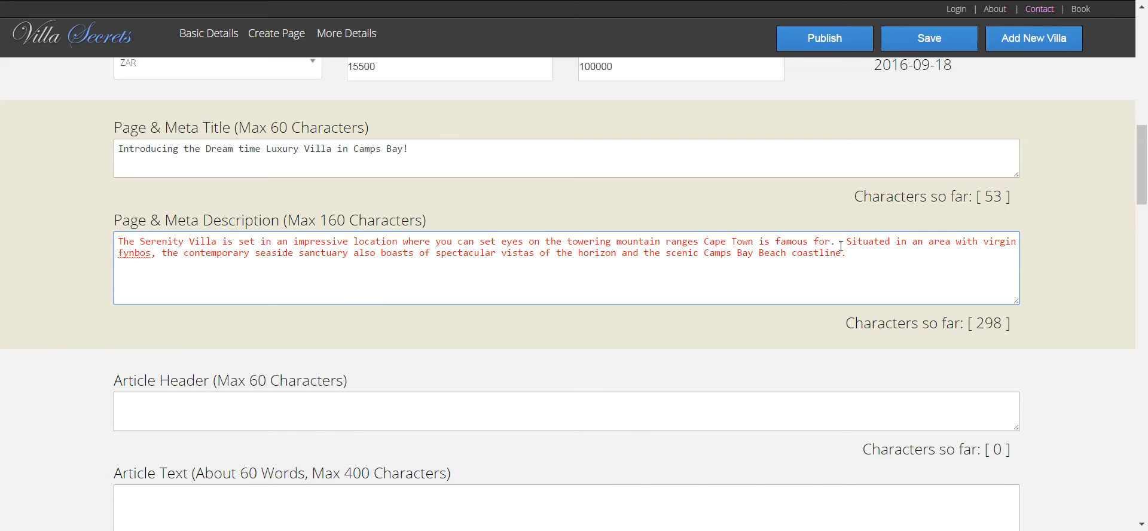
key(BackSpace)
key(BackSpace)
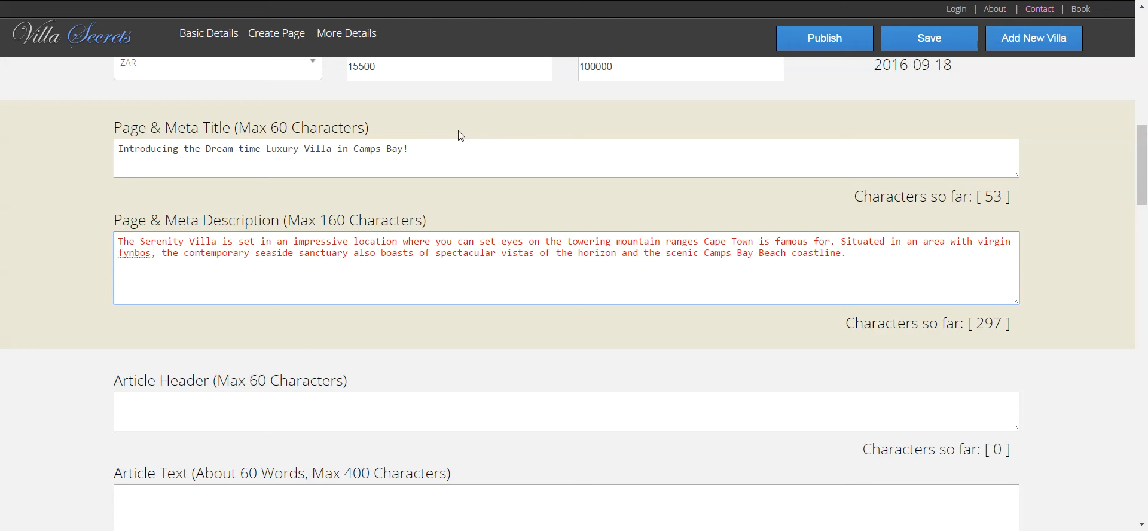
click(422, 149)
drag(422, 149, 60, 132)
key(ctrl+c)
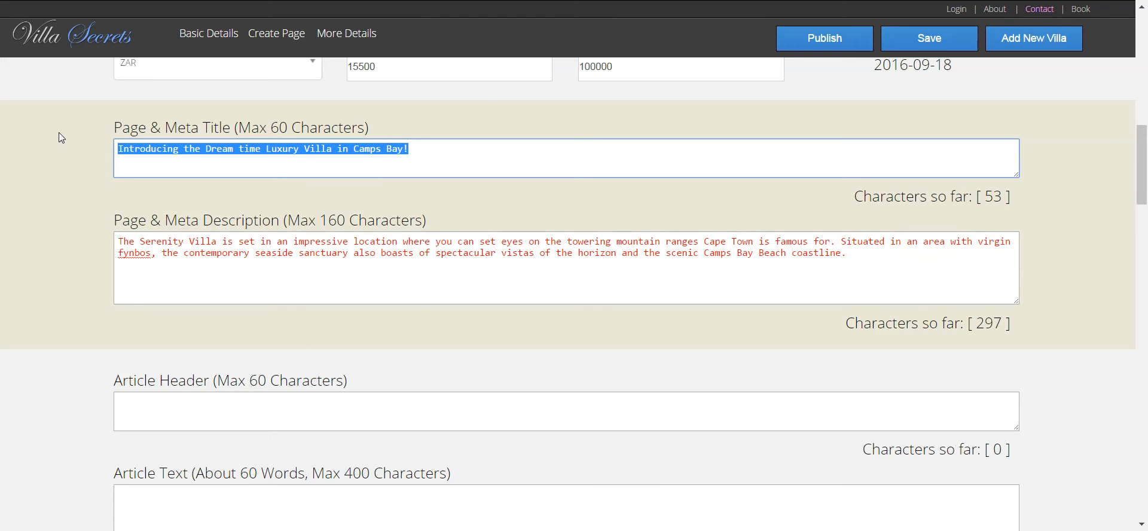
- Paste the title into the Article Header and replace 'Introducing' with 'The'
click(179, 400)
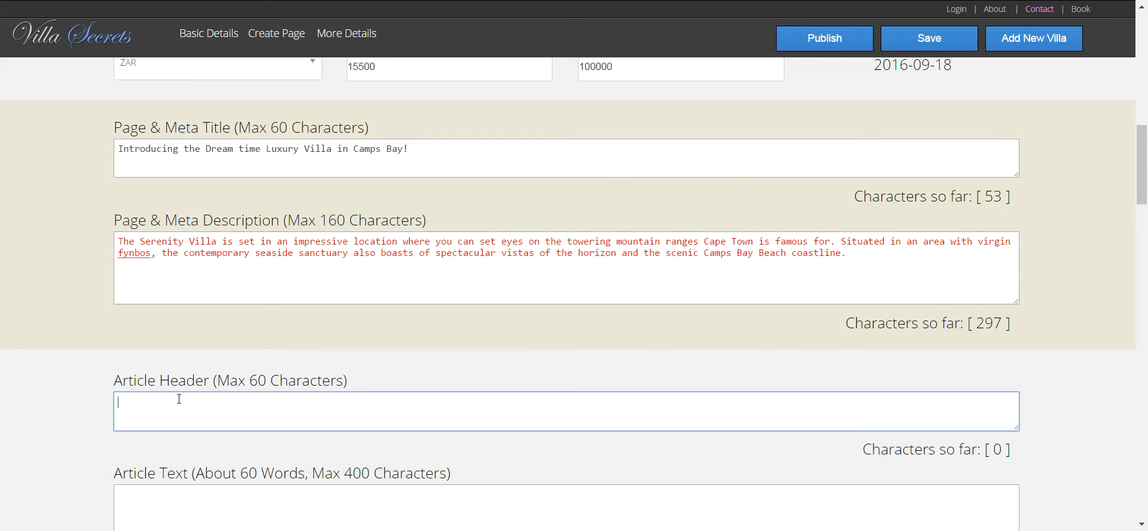
key(ctrl+v)
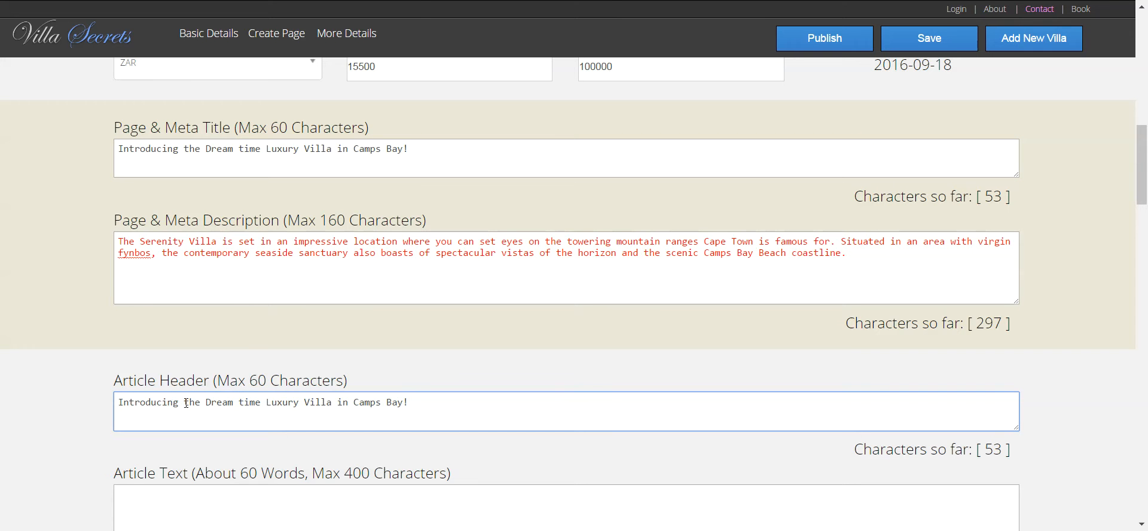
drag(182, 406, 49, 389)
key(BackSpace)
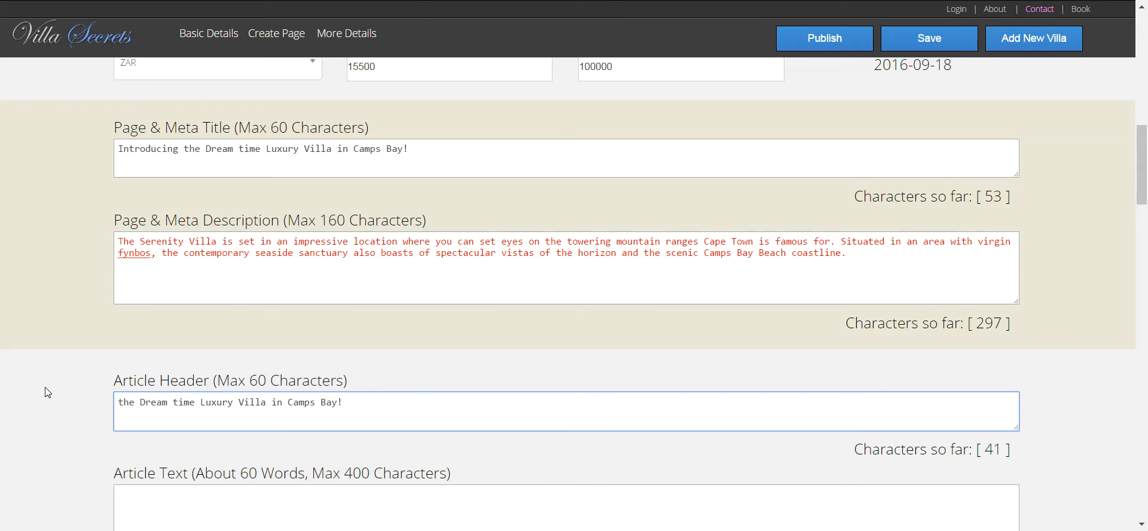
text(Loo)
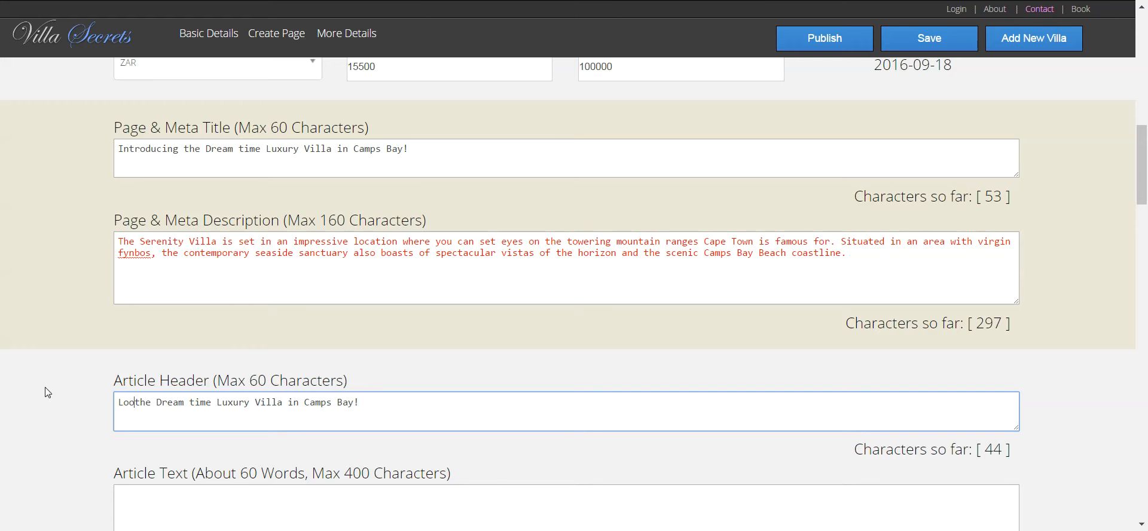
text(king for )
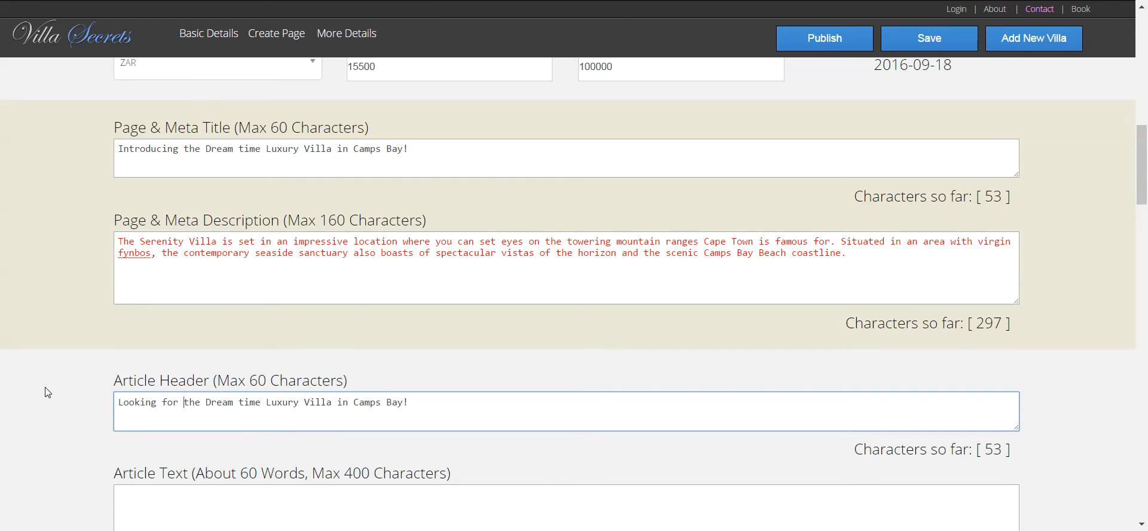
text(the )
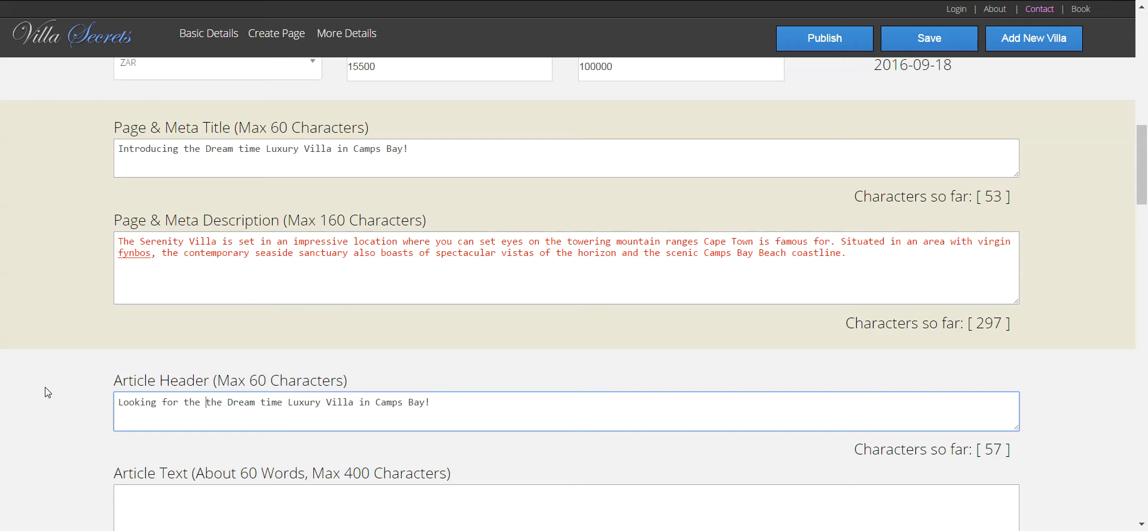
text(spe)
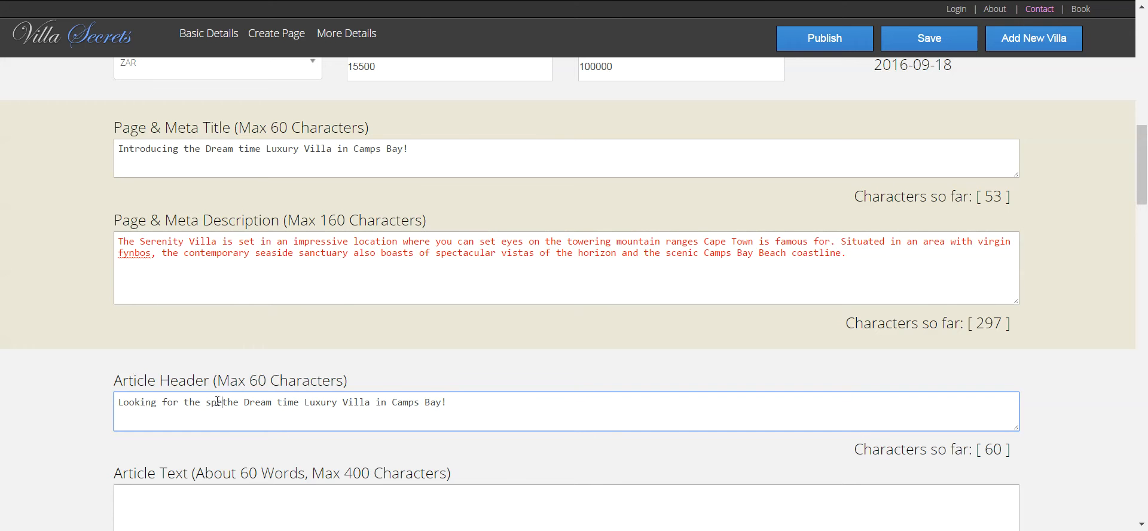
click(462, 404)
drag(240, 404, 114, 394)
text(The)
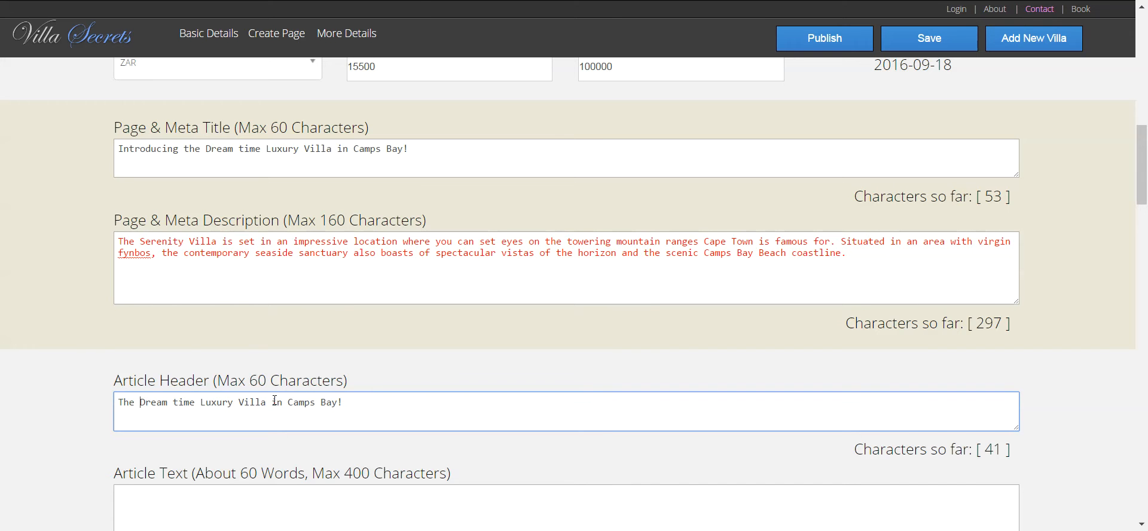
- Drop 'Luxury' from the header and start it with 'Do you love the'
drag(237, 407, 199, 407)
key(BackSpace)
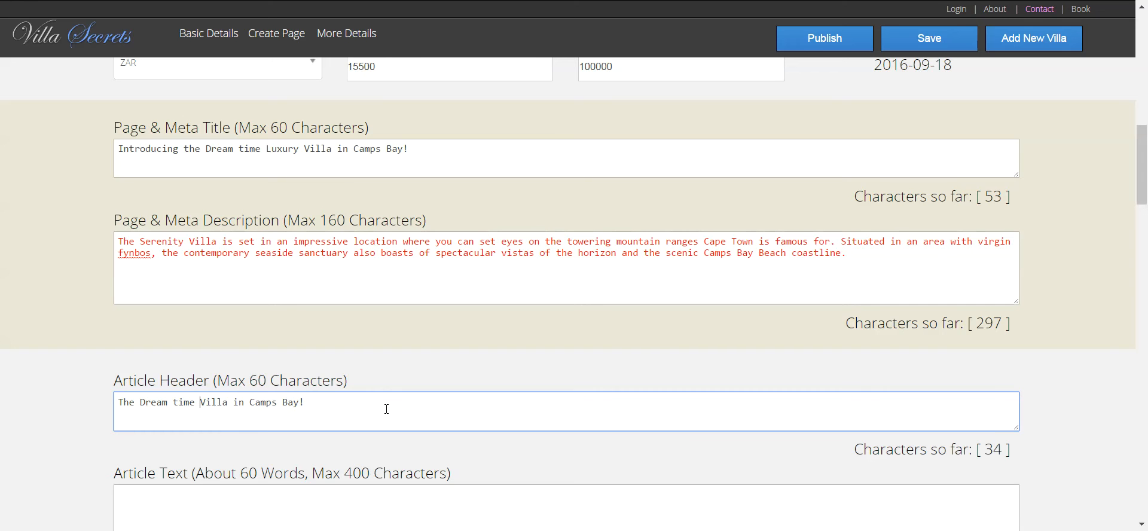
click(122, 403)
text(Ask do)
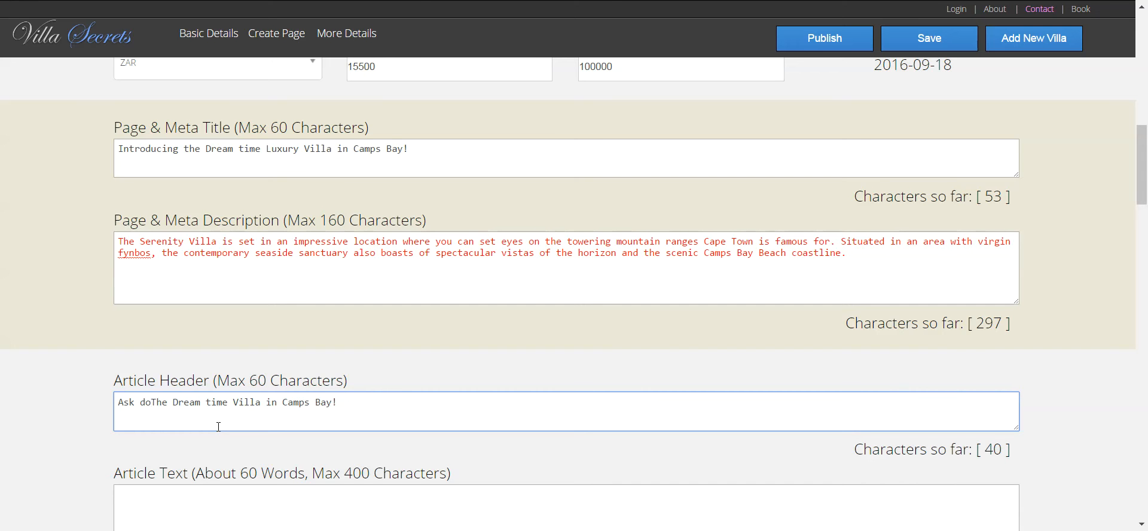
text(e)
key(BackSpace)
key(BackSpace)
key(BackSpace)
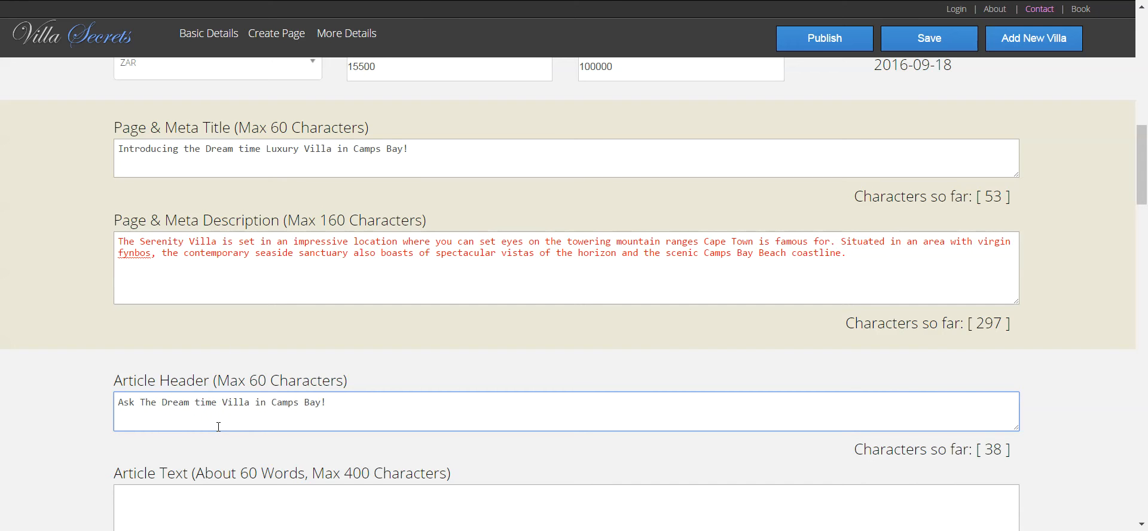
key(BackSpace)
key(BackSpace)
key(BackSpace)
key(BackSpace)
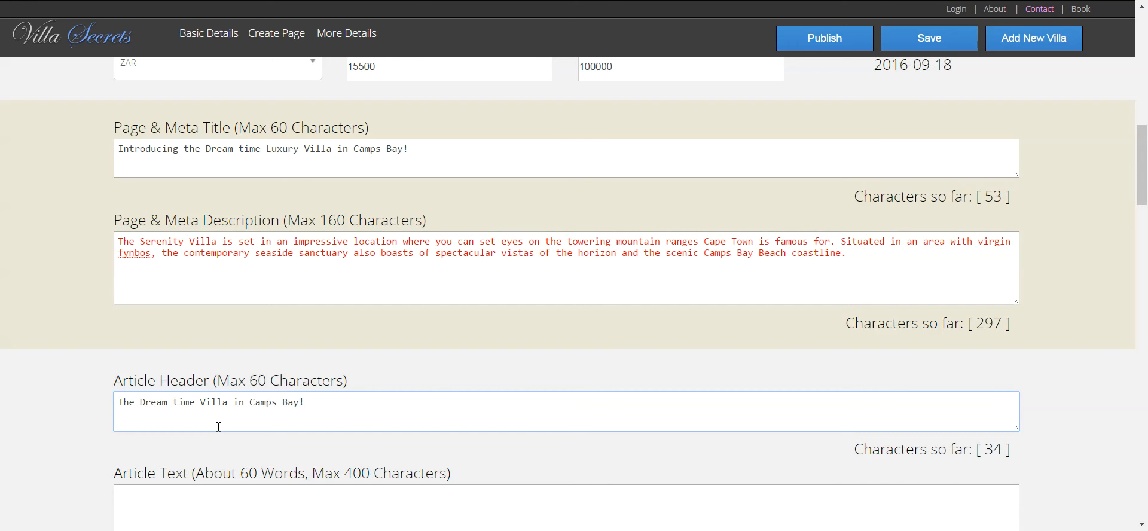
text(Do you)
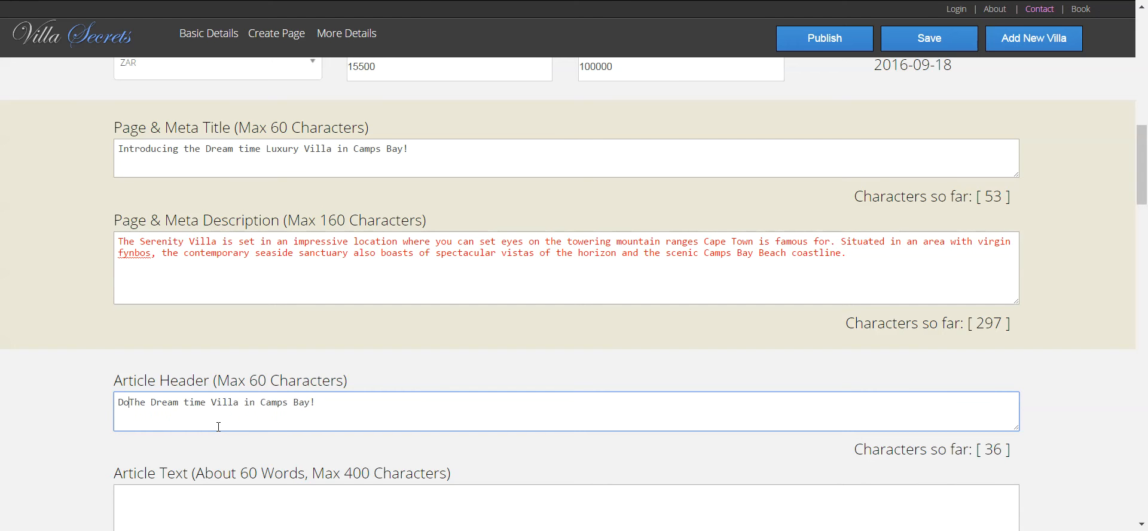
text( love)
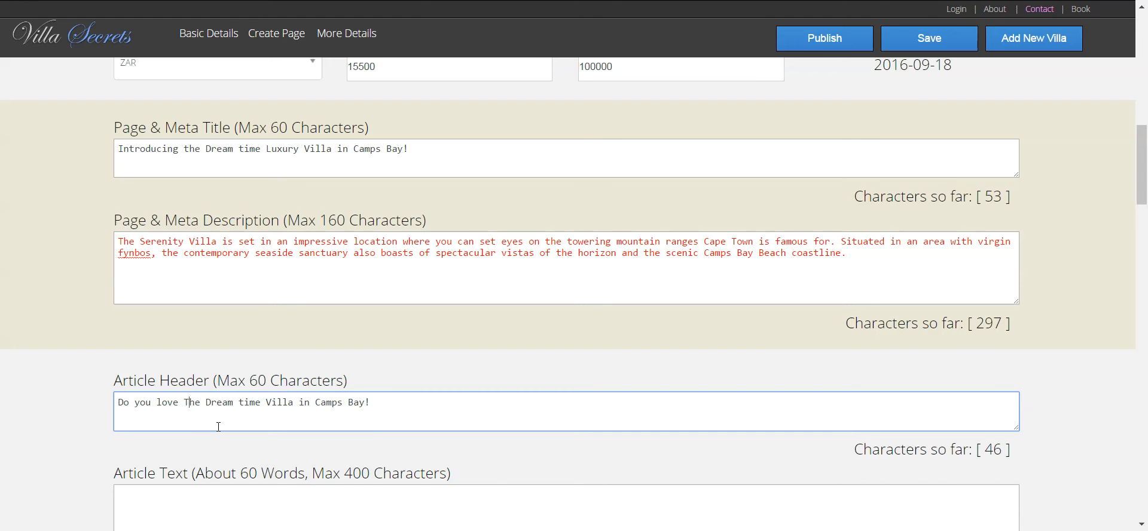
key(BackSpace)
text(t)
- Insert 'Luxury' before 'Villa' and change the closing '!' to '?'
click(265, 402)
text(Lxuxry)
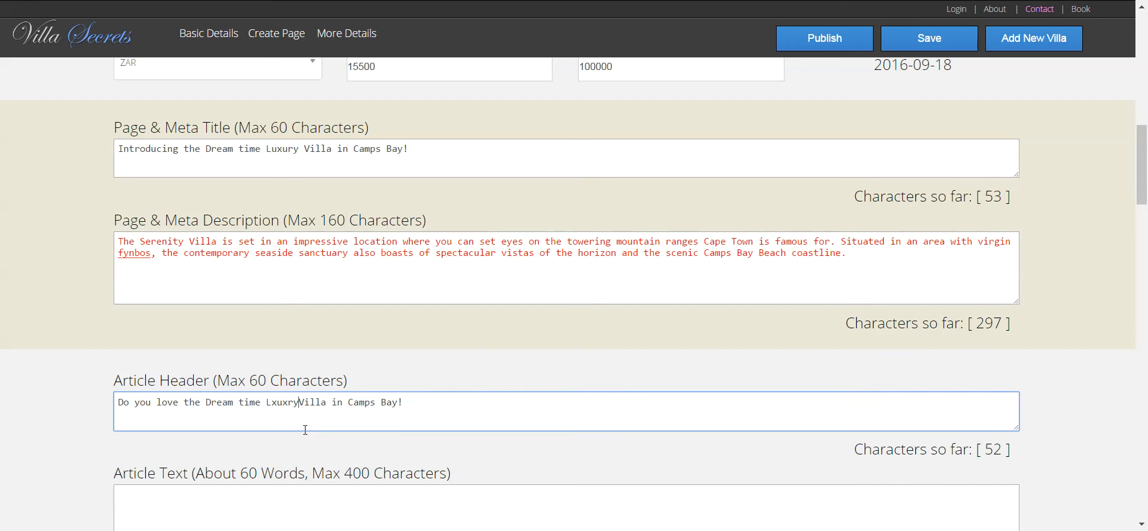
key(BackSpace)
key(BackSpace)
key(BackSpace)
key(BackSpace)
key(BackSpace)
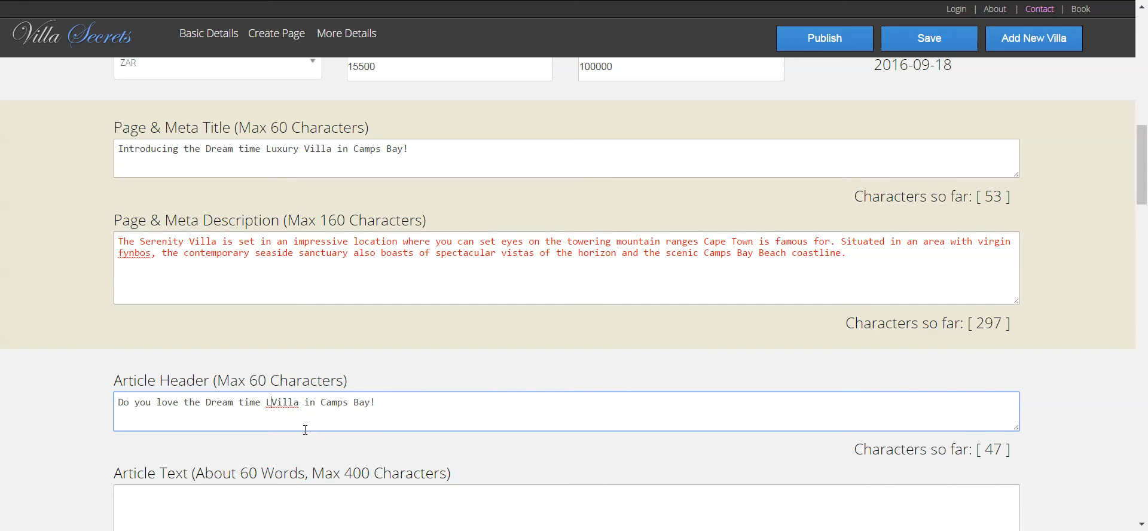
text(uxury)
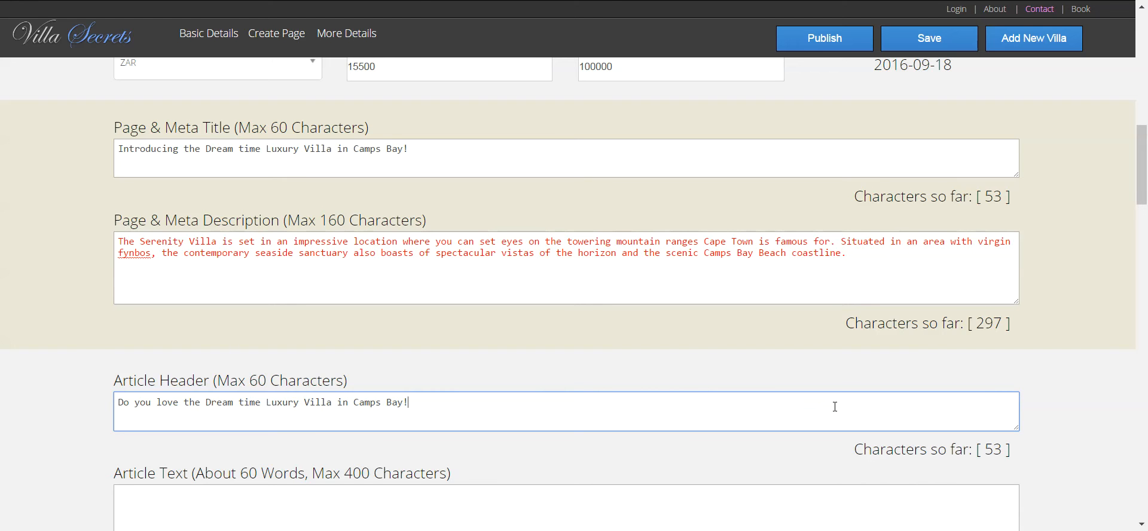
key(BackSpace)
text(?)
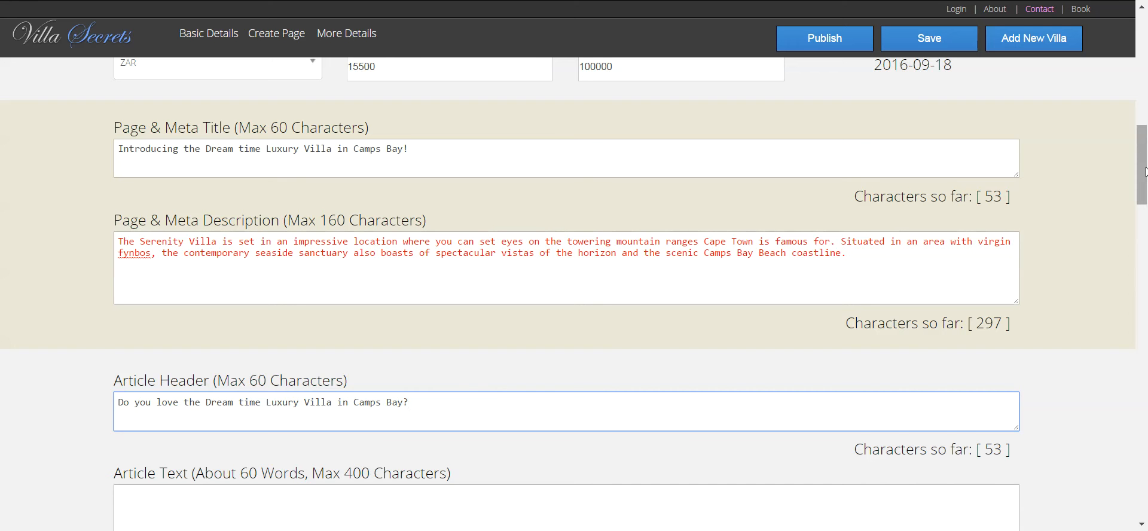
drag(1145, 172, 1145, 206)
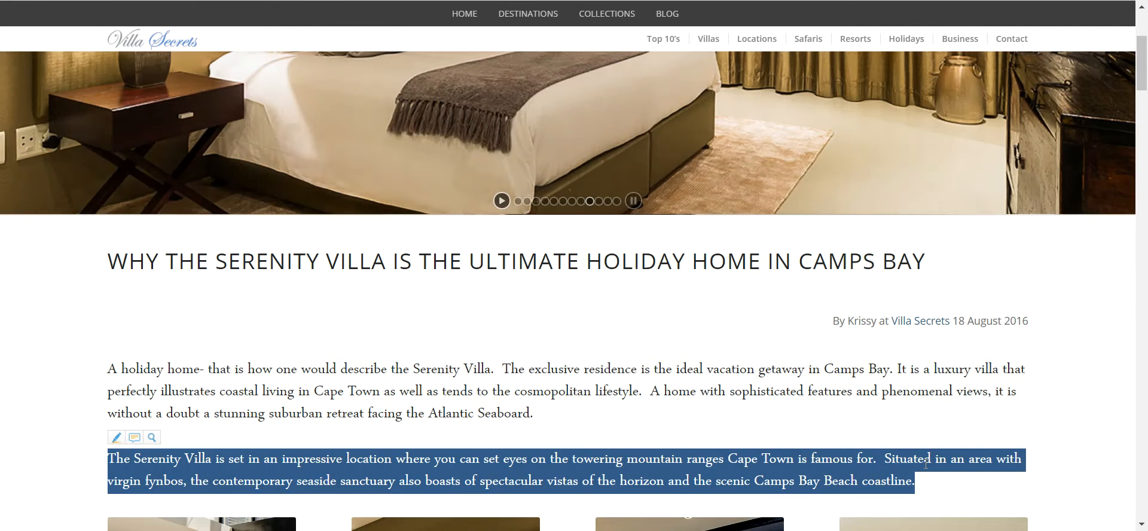
- Select the first two paragraphs of the Serenity Villa blog post
click(930, 498)
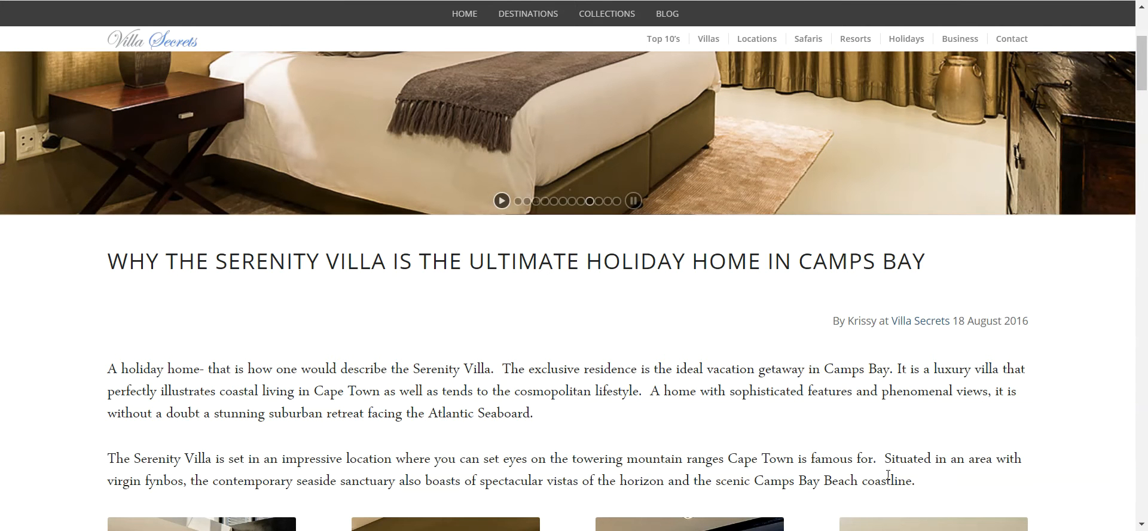
mouse_move(945, 489)
mouse_down()
mouse_move(359, 392)
mouse_move(80, 376)
mouse_up()
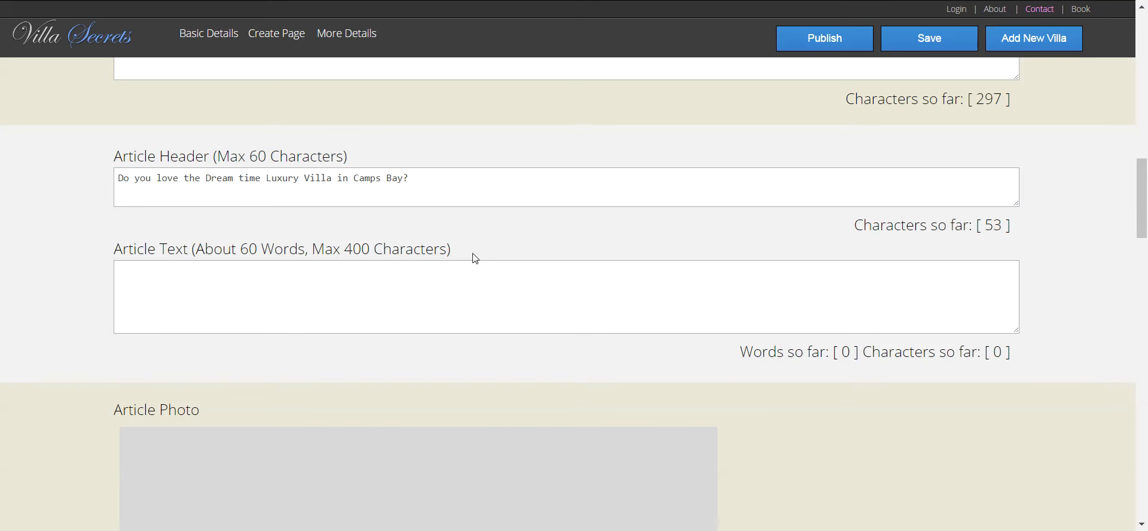
- Paste the copied paragraph into Article Text, replacing 'holiday home-' with 'luxury villa'
click(452, 265)
text(A holiday home- that is how one would describe the Serenity Villa. The exclusive residence is the ideal vacation getaway in Camps Bay. It is a luxury villa that perfectly illustrates coastal living in Cape Town as well as tends to the cosmopolitan lifestyle. A home with sophisticated features and phenomenal views, it is without a doubt a stunning suburban)
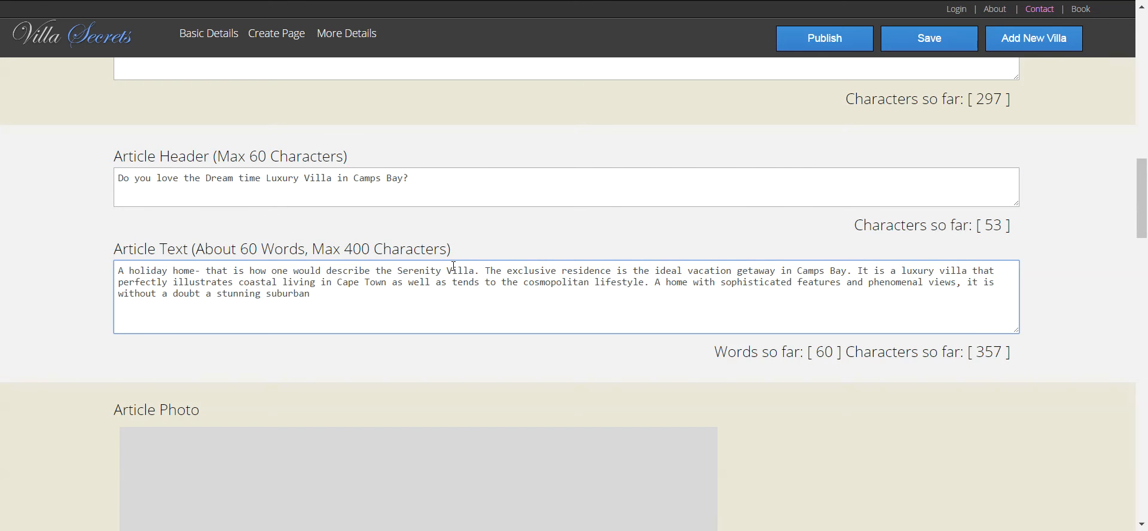
scroll(445, 300, up, 2)
scroll(441, 339, down, 1)
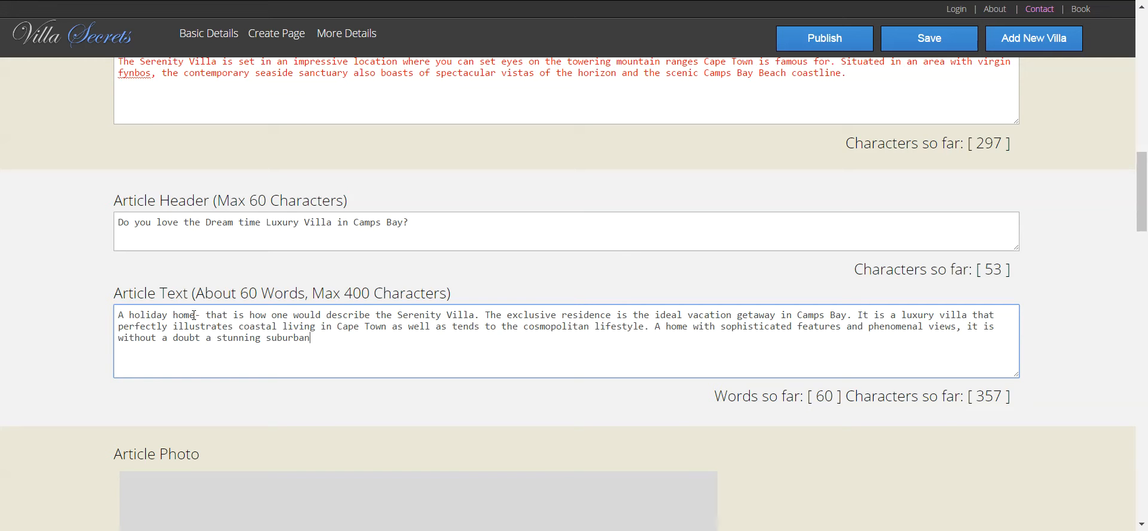
drag(206, 315, 131, 311)
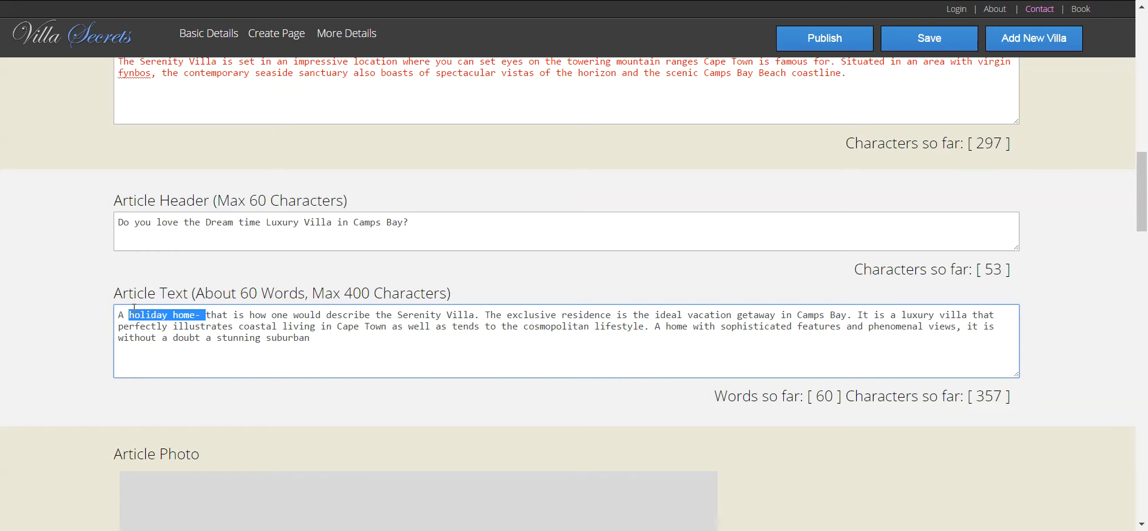
text(luxury vil)
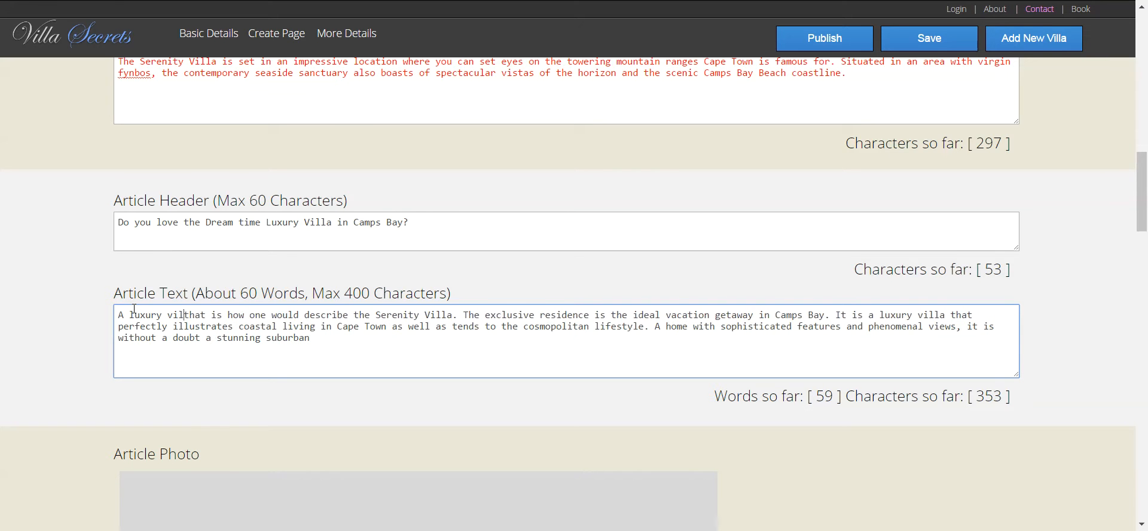
text(la)
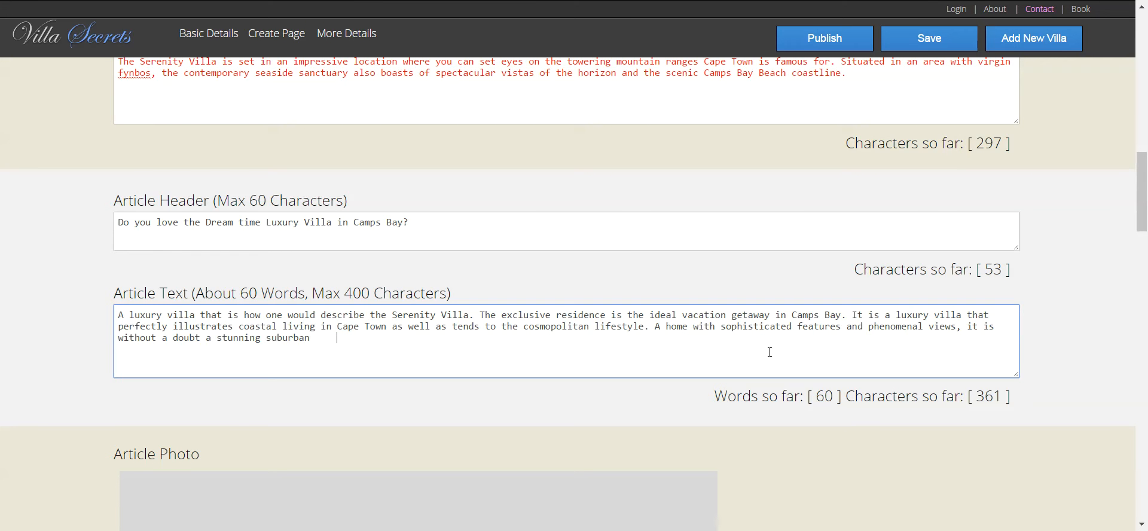
- Tidy the spacing after 'suburban' and cut the text off at 'phenomenal views.'
key(BackSpace)
key(BackSpace)
key(BackSpace)
key(BackSpace)
key(BackSpace)
text(h)
key(BackSpace)
drag(953, 341, 959, 320)
text(.)
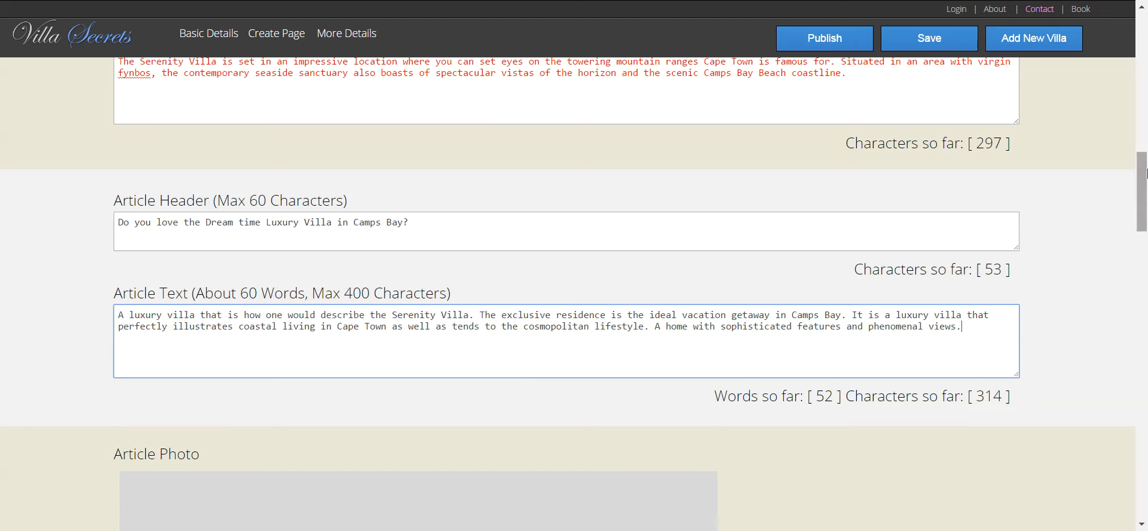
drag(1143, 186, 1147, 231)
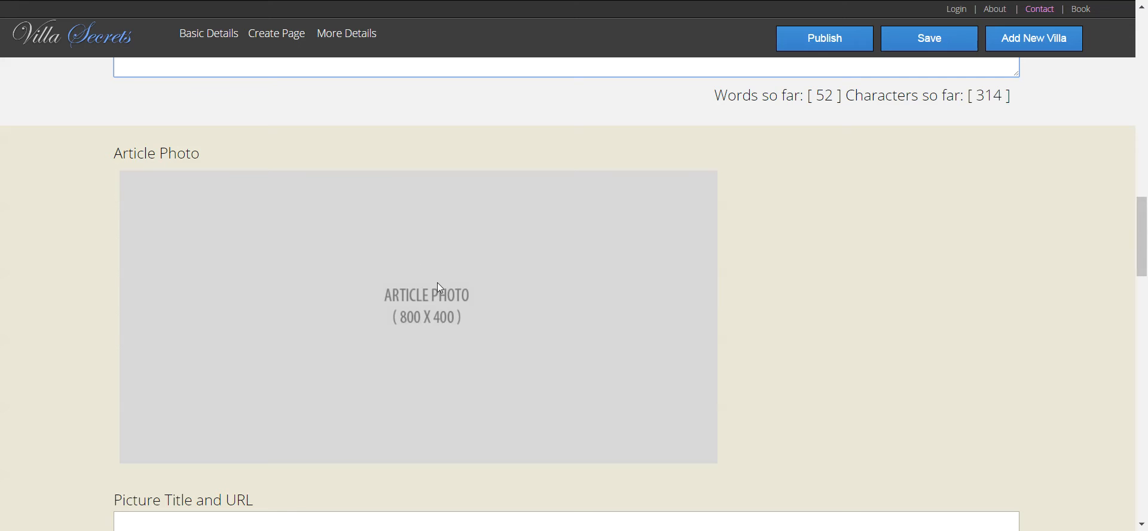
click(468, 300)
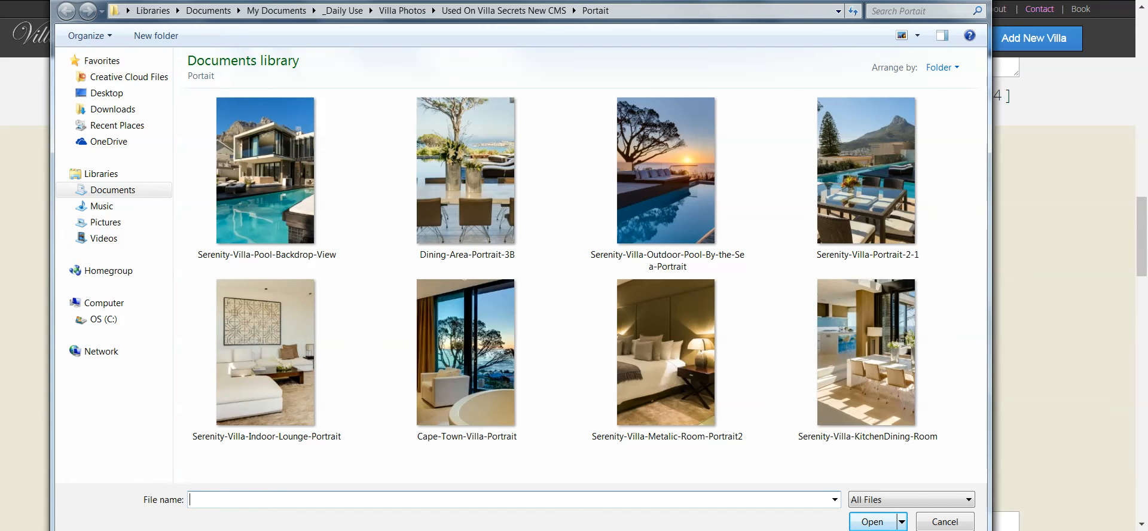
click(945, 522)
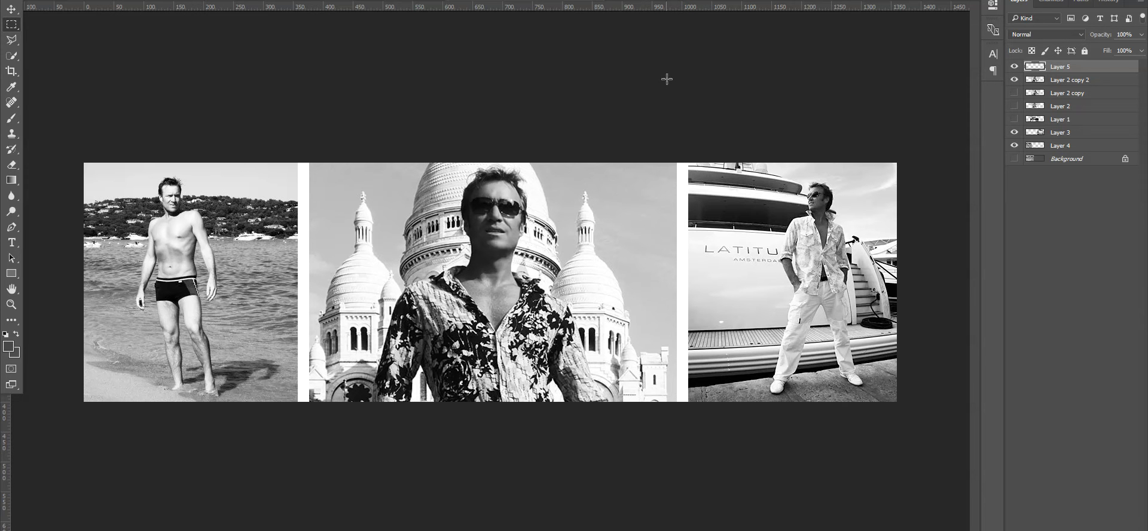
- Open Villas-in-Cape-Town from Villa Photos > Used On Villa Secrets New CMS > Landscape
click(31, 0)
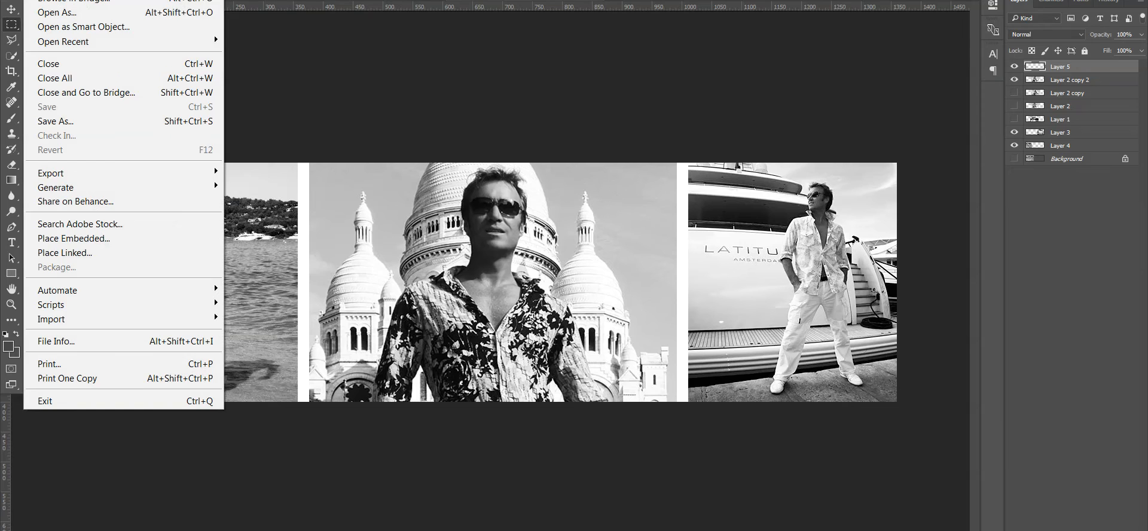
click(48, 0)
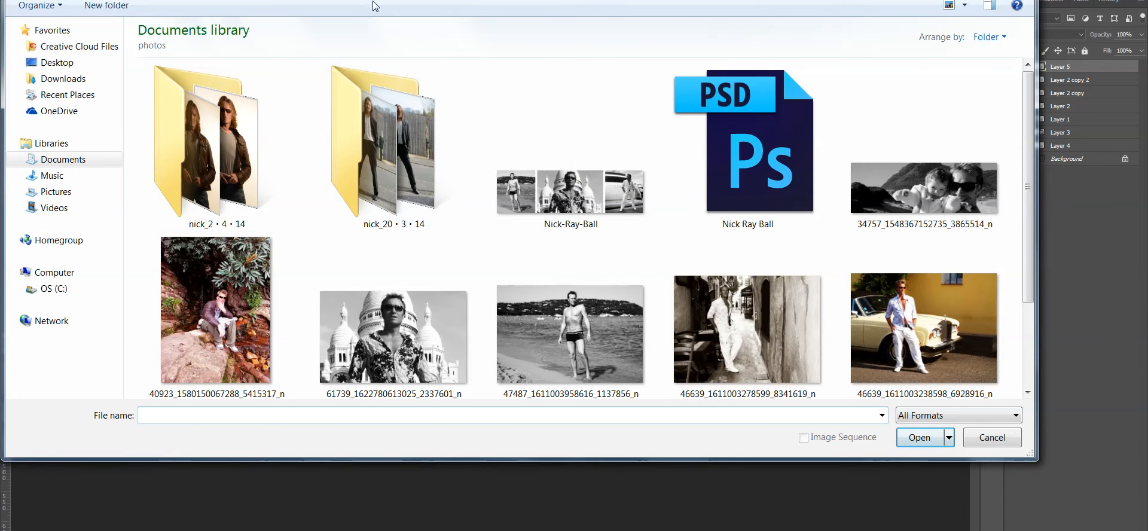
click(284, 0)
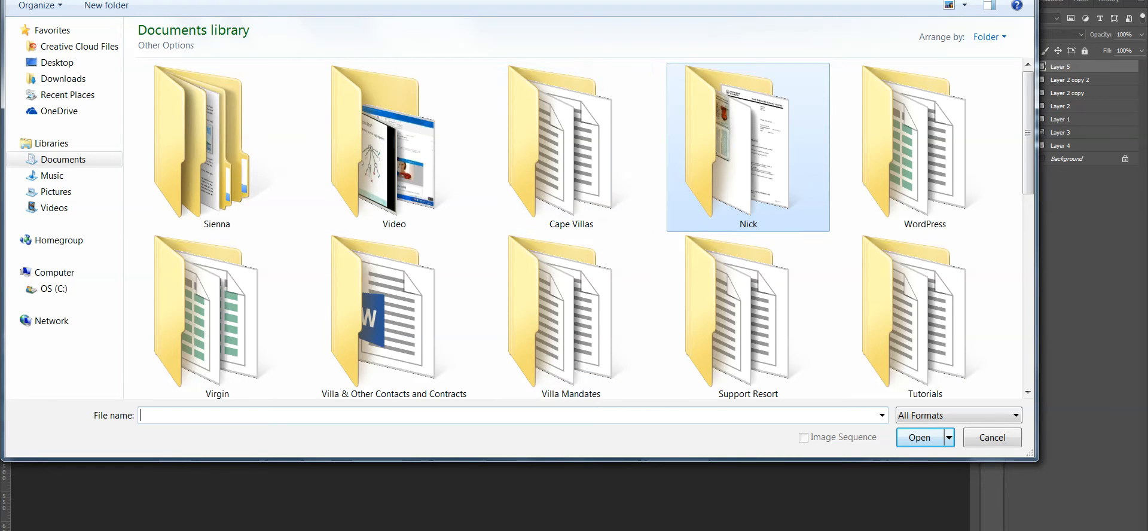
click(218, 0)
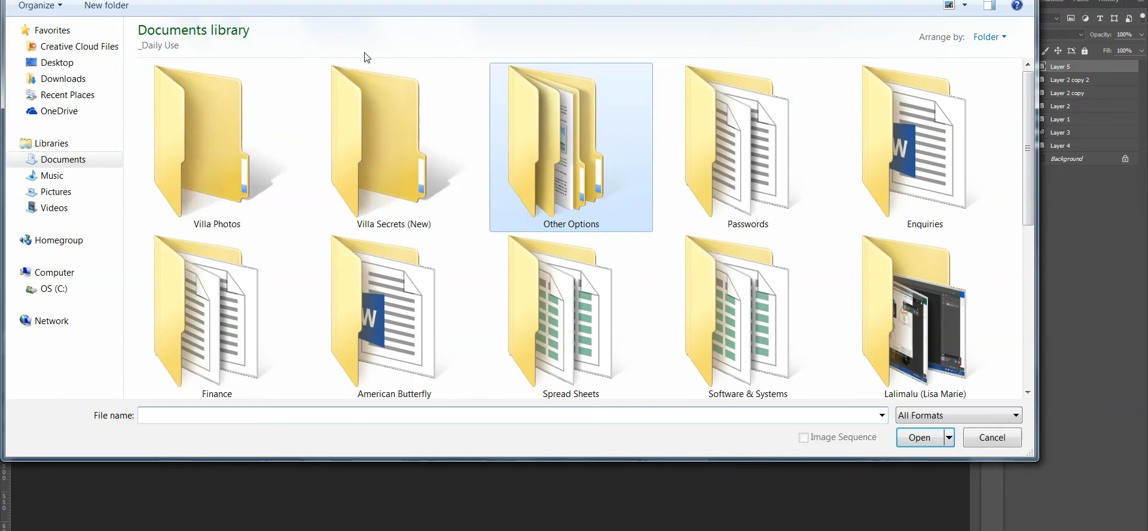
double_click(203, 141)
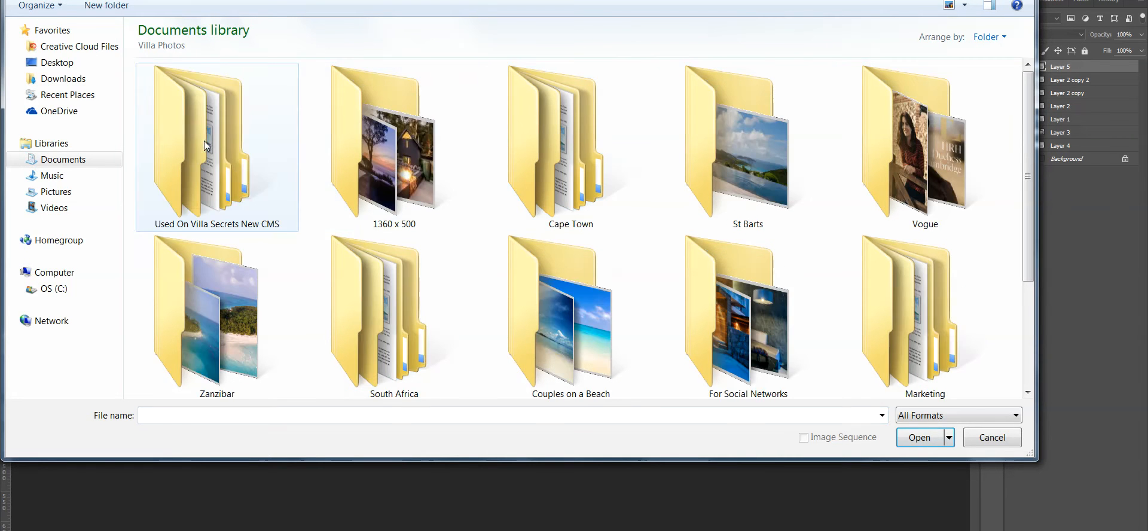
double_click(239, 150)
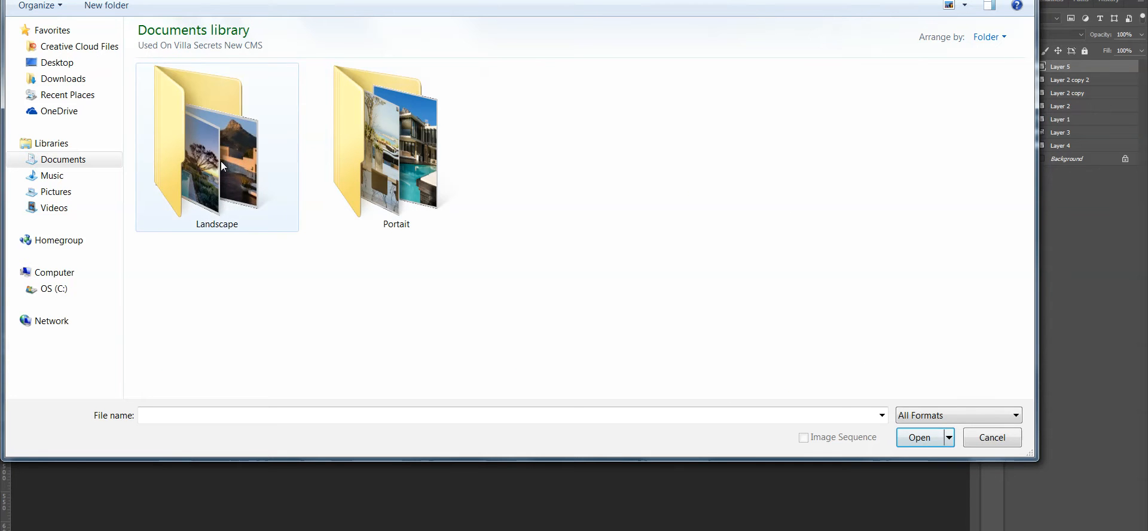
double_click(221, 161)
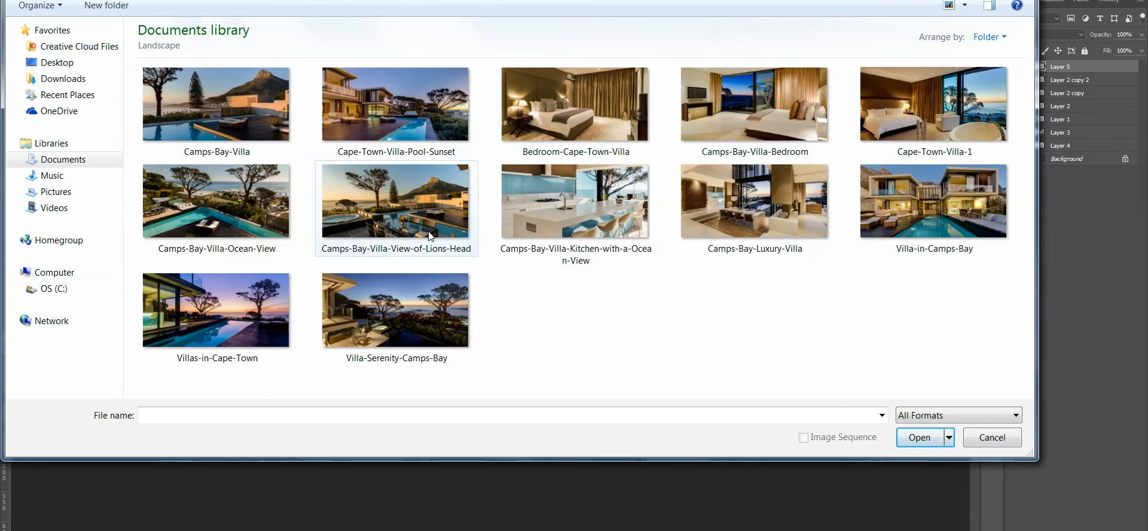
double_click(242, 304)
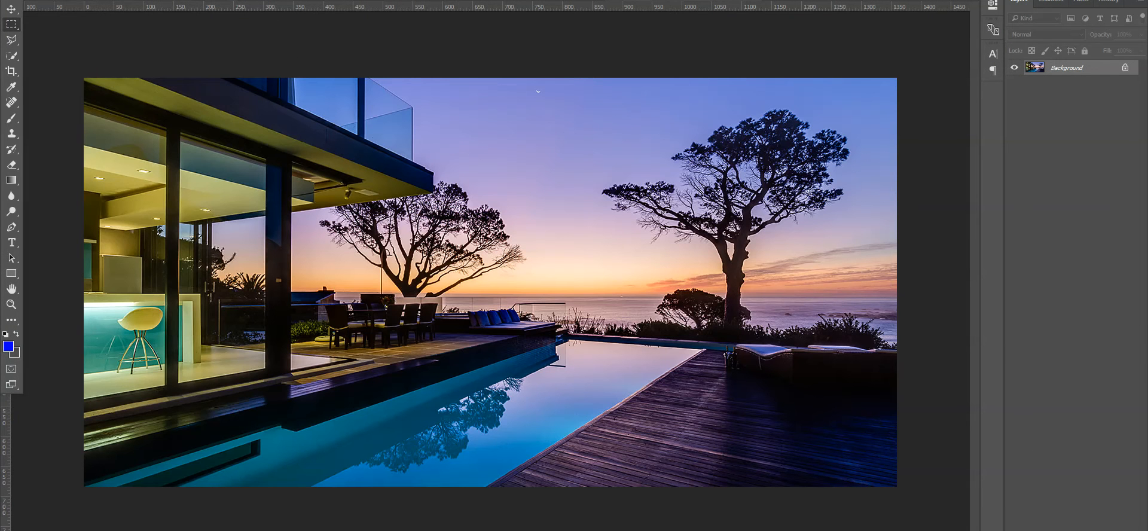
- Set the Image Size to width 800 px and height 400 px
click(84, 1)
click(122, 66)
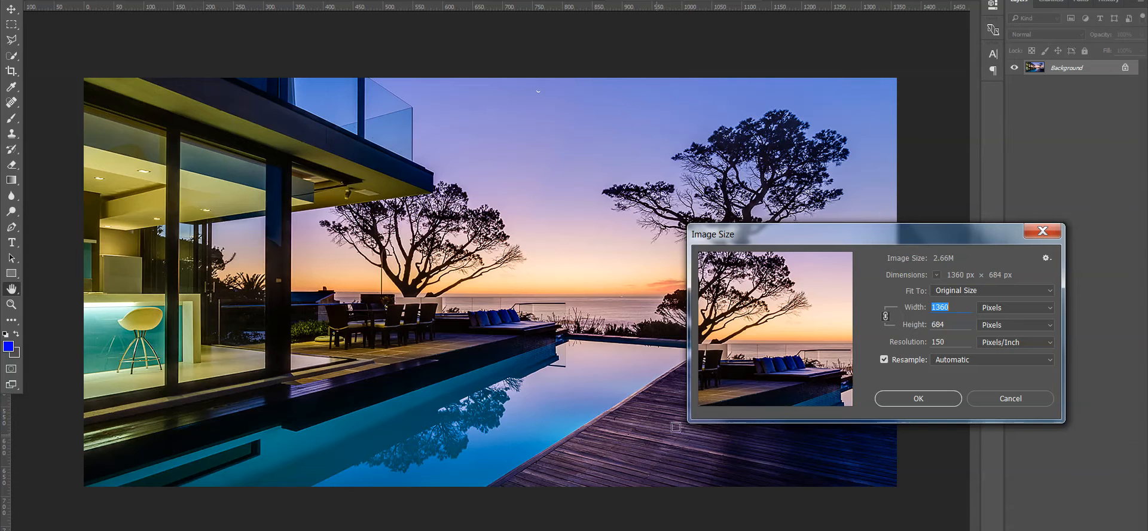
mouse_move(749, 401)
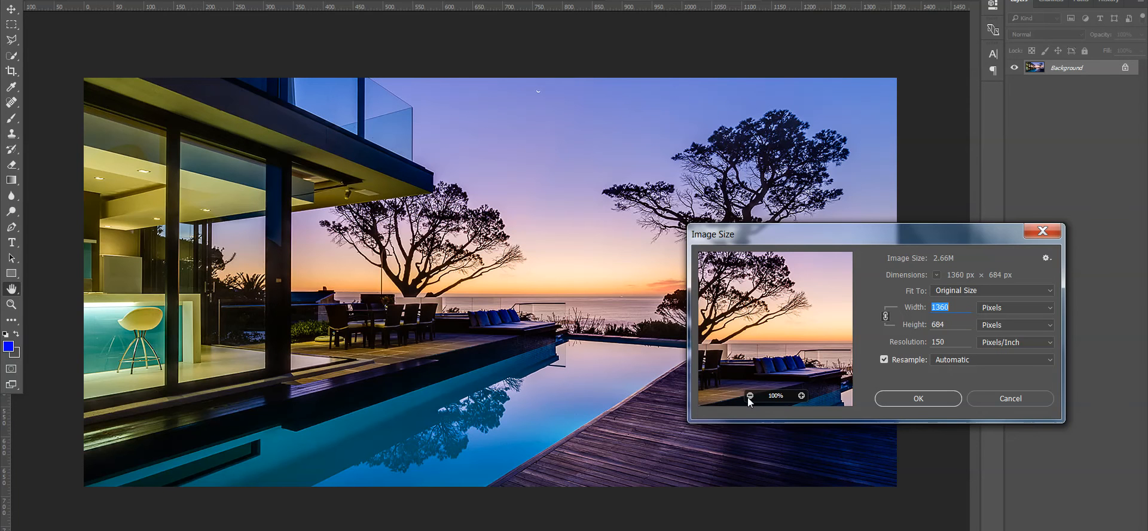
text(800)
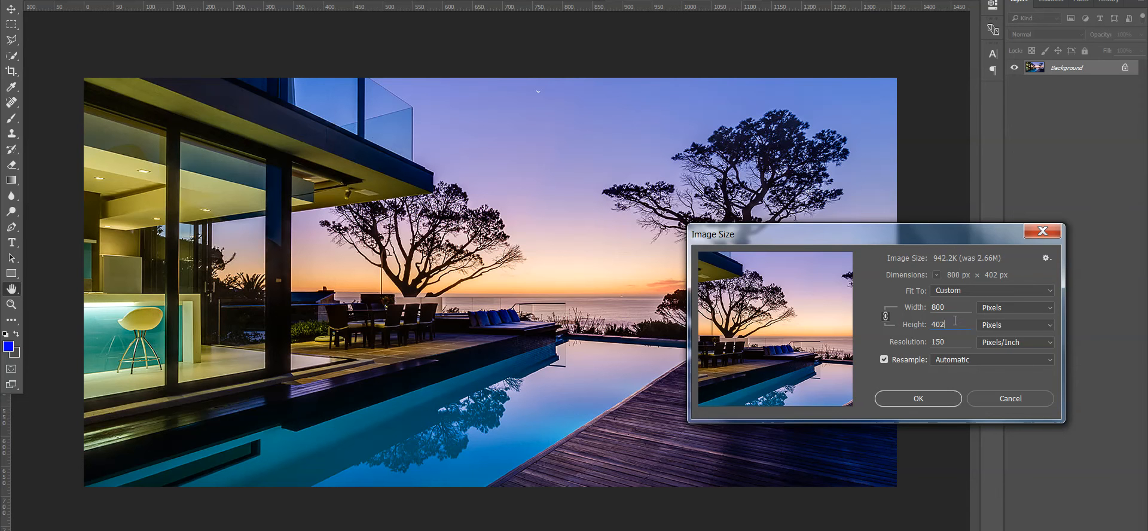
key(BackSpace)
text(0)
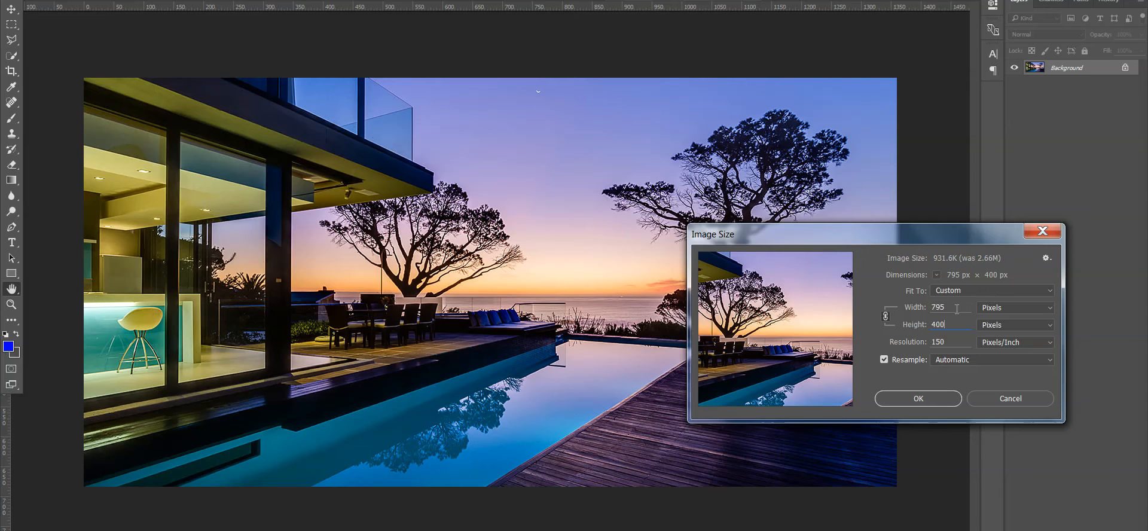
double_click(946, 307)
text(800)
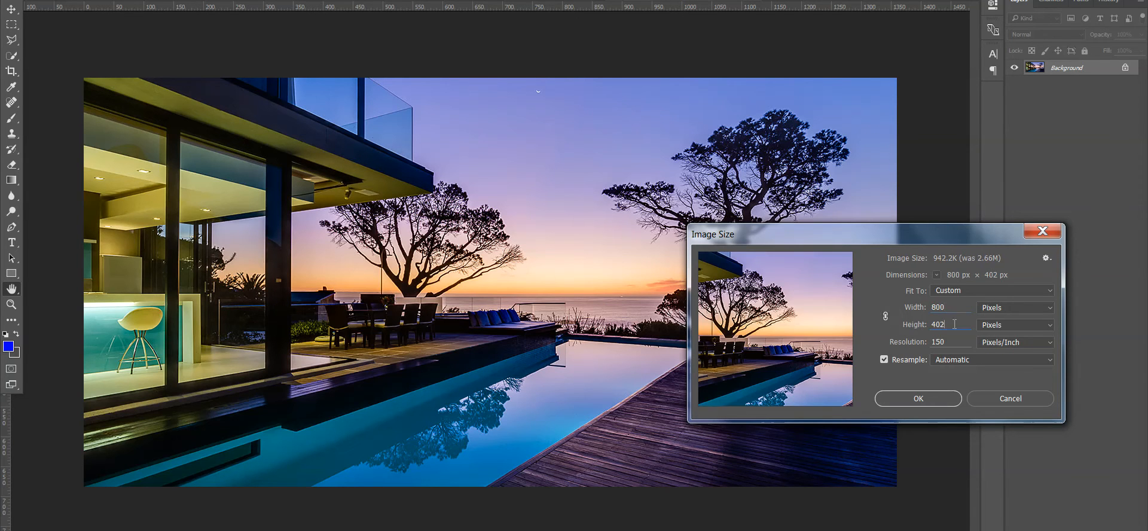
key(BackSpace)
text(0)
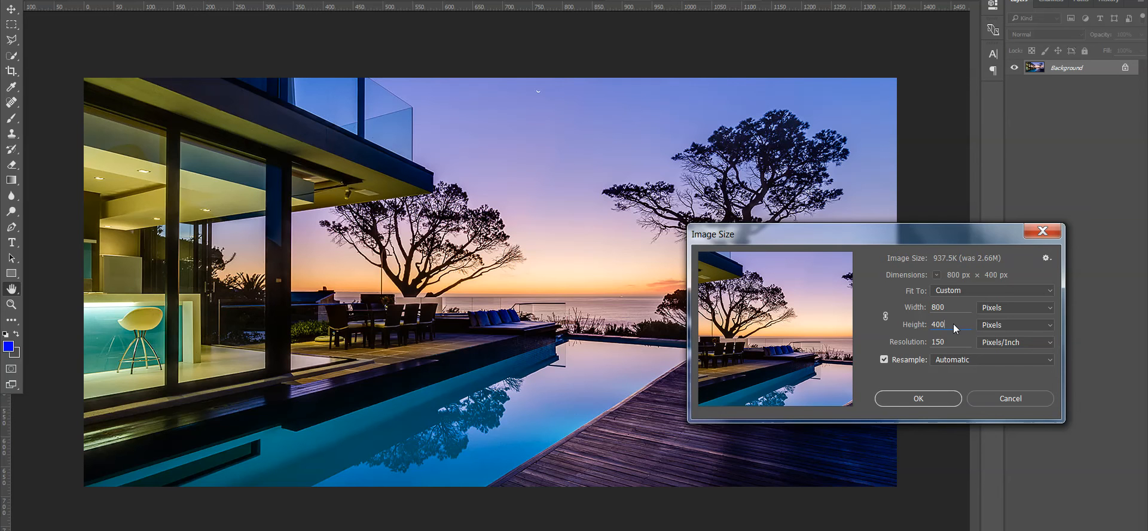
click(918, 399)
- Start a Save for Web (Legacy) export of the resized photo
key(m)
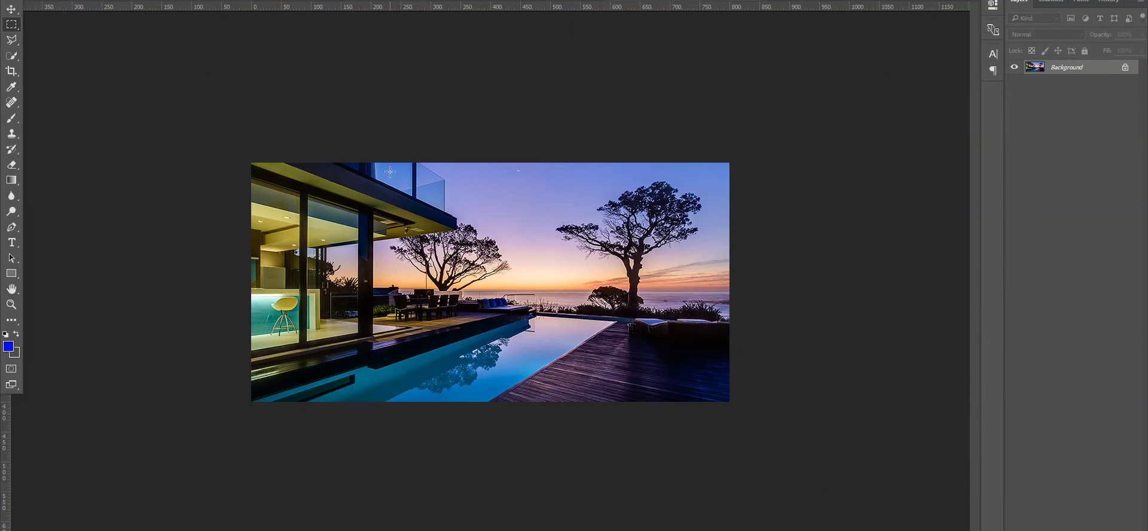
click(31, 0)
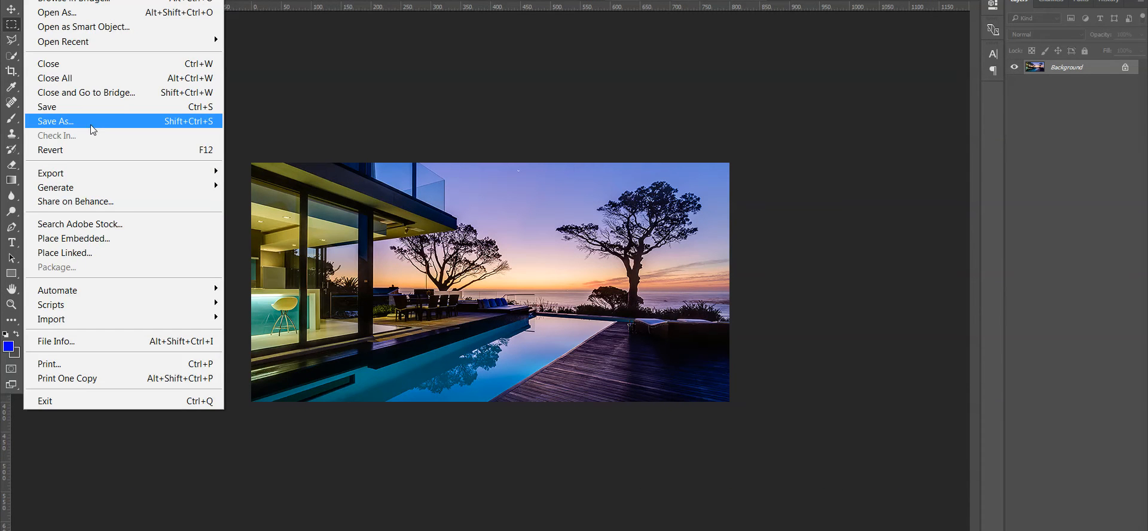
mouse_move(109, 173)
click(299, 233)
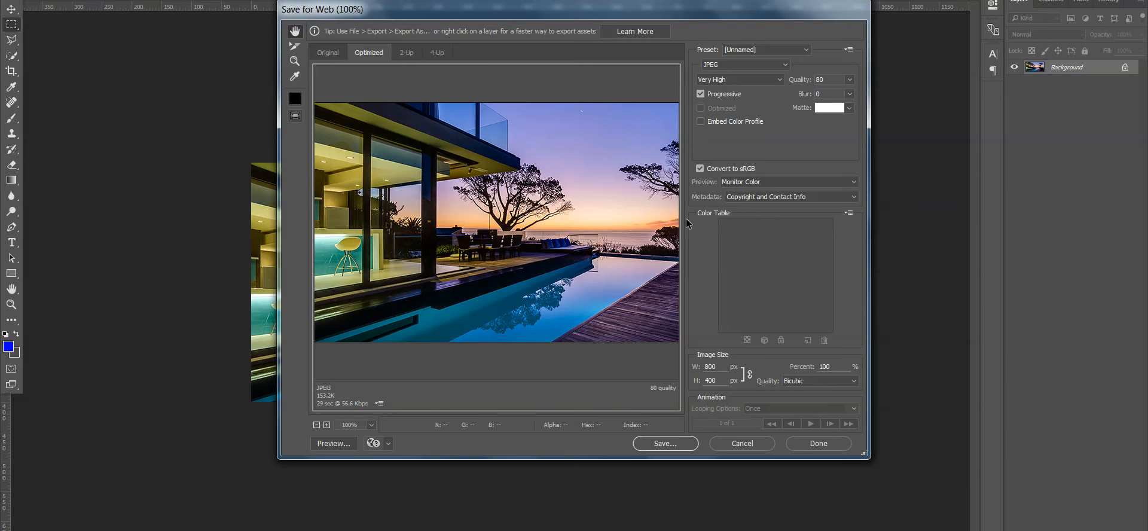
click(665, 443)
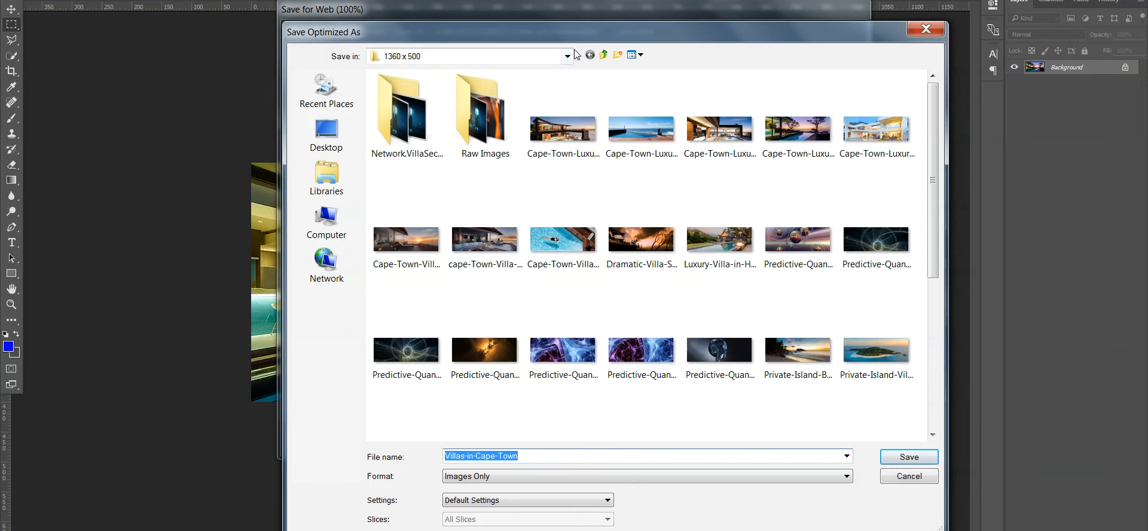
- Browse to the Used On Villa Secrets New CMS folder in the save window
click(617, 55)
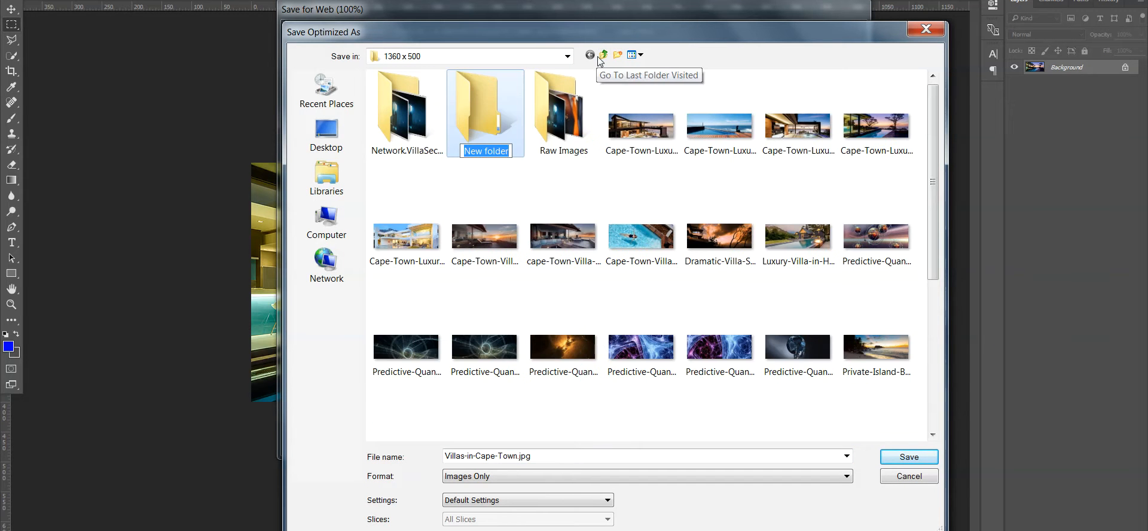
click(598, 58)
click(599, 58)
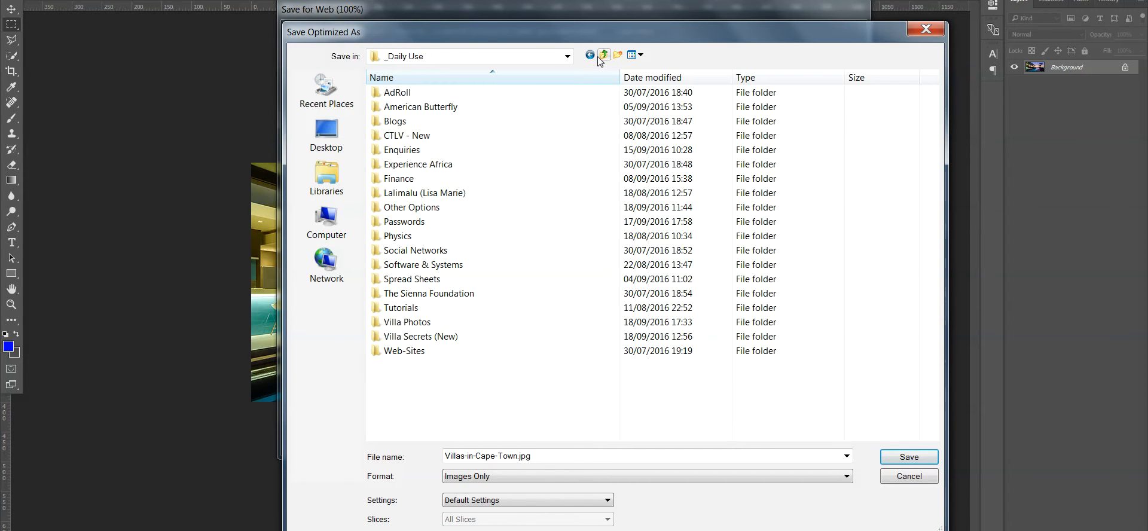
double_click(445, 322)
double_click(438, 91)
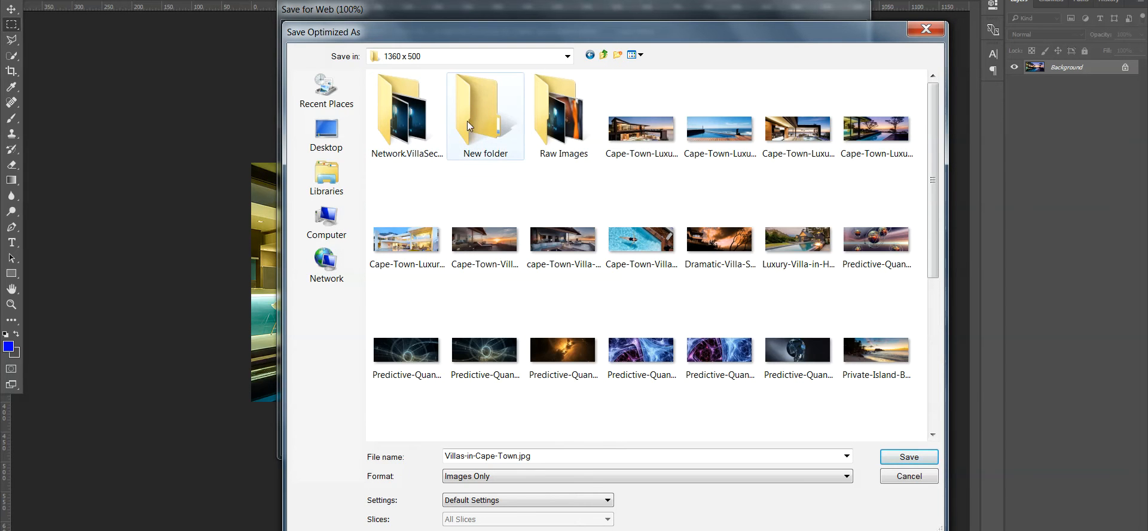
double_click(410, 133)
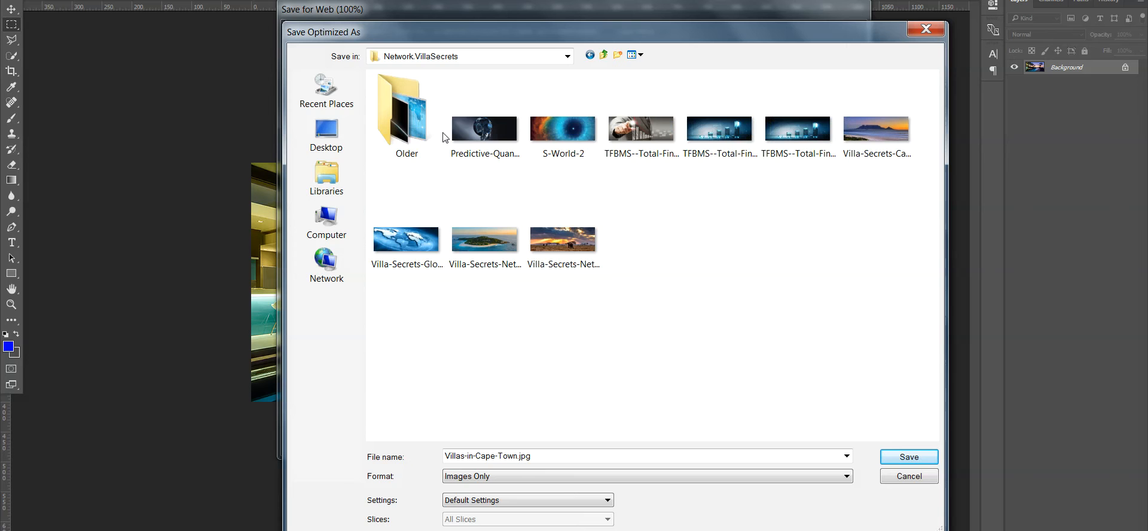
click(604, 54)
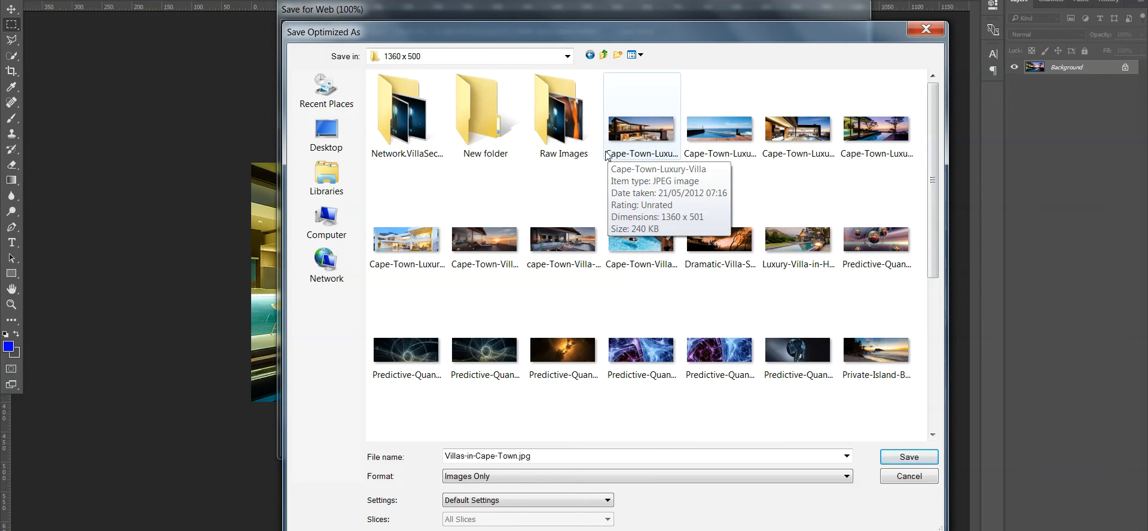
click(603, 54)
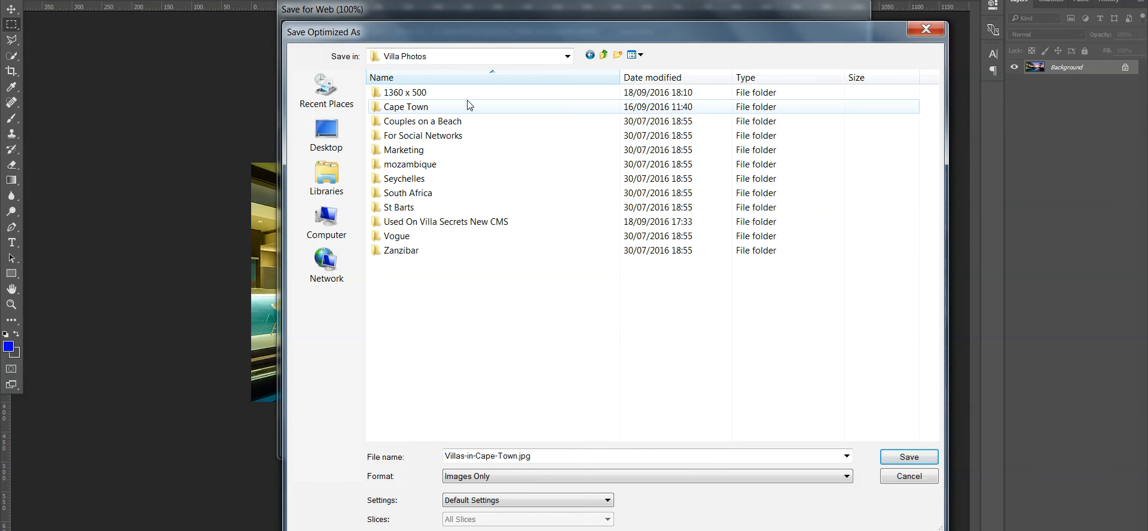
click(491, 221)
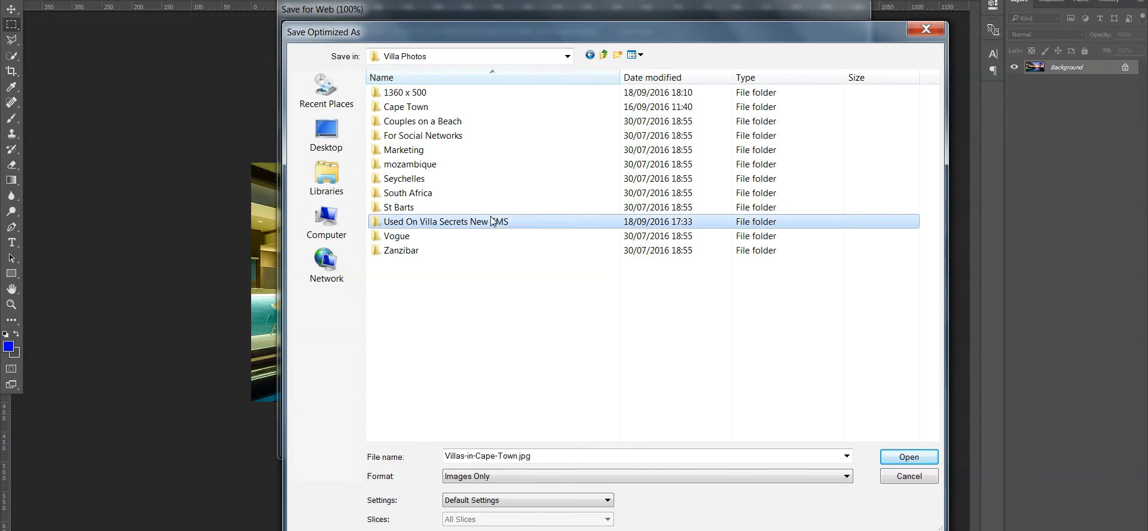
double_click(491, 221)
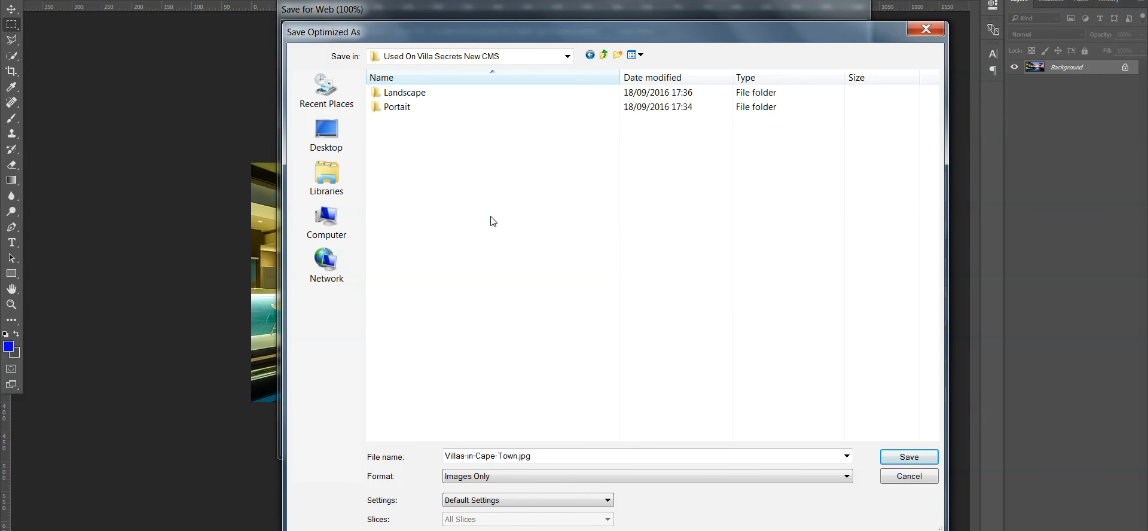
- Create a 'Smaller for Mobile' folder there and save Villas-in-Cape-Town.jpg into it
click(618, 55)
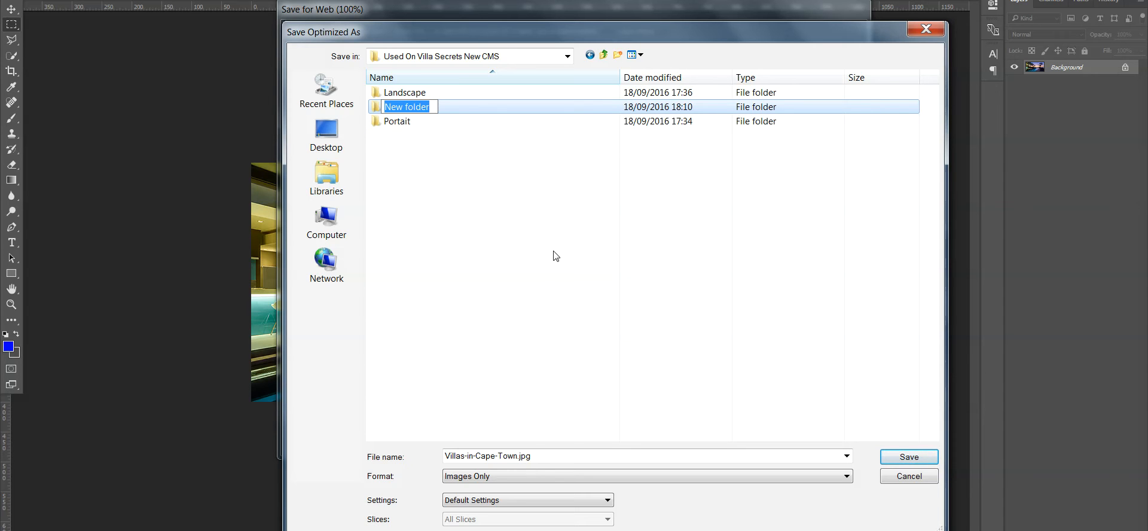
text(Smaller)
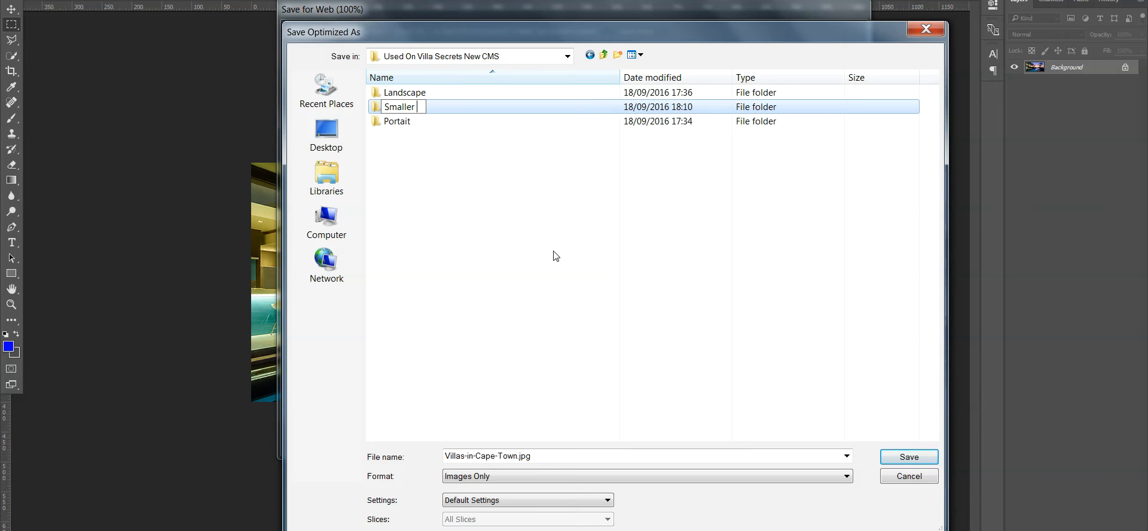
text( for Mobile)
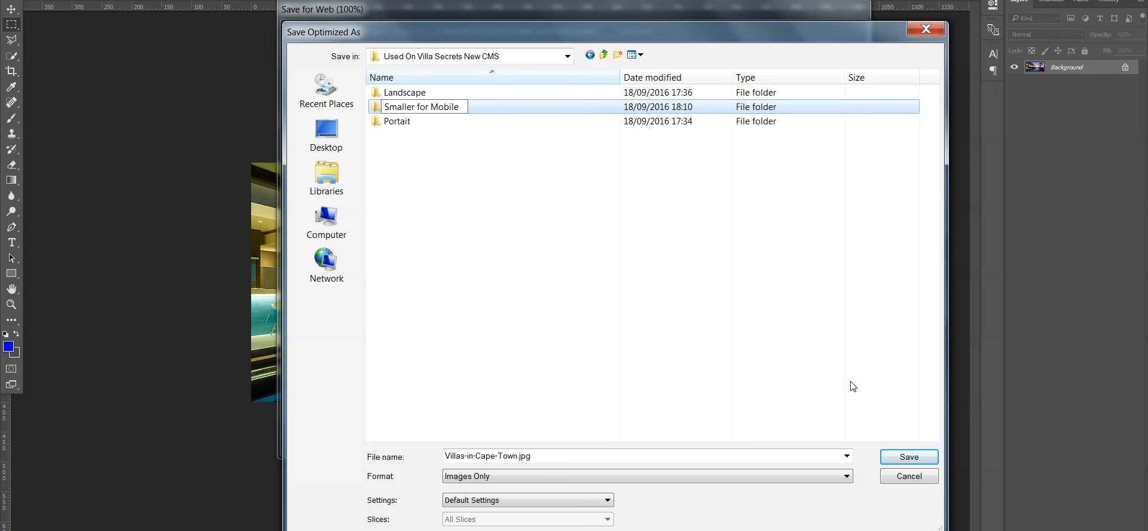
key(Return)
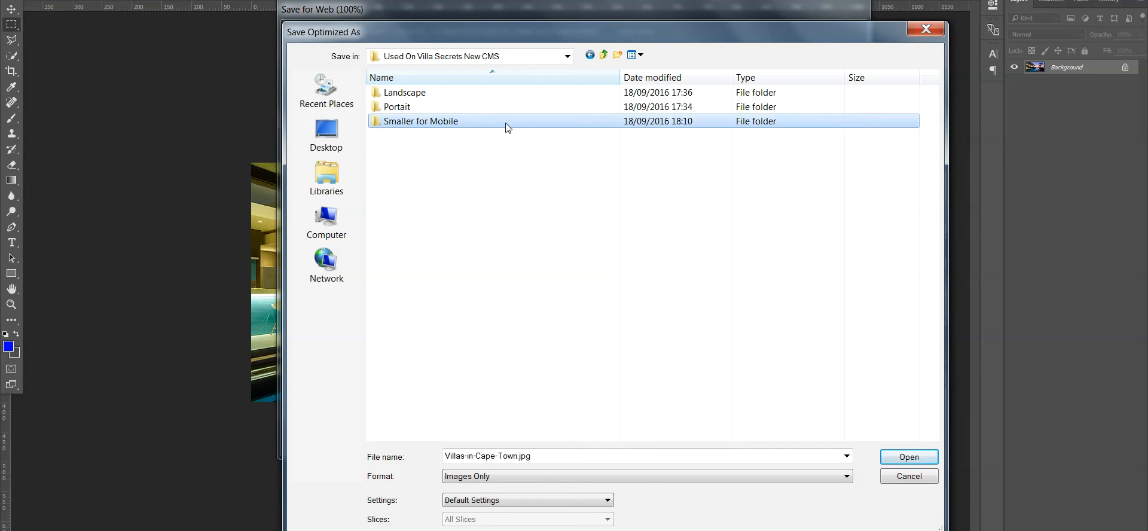
double_click(482, 122)
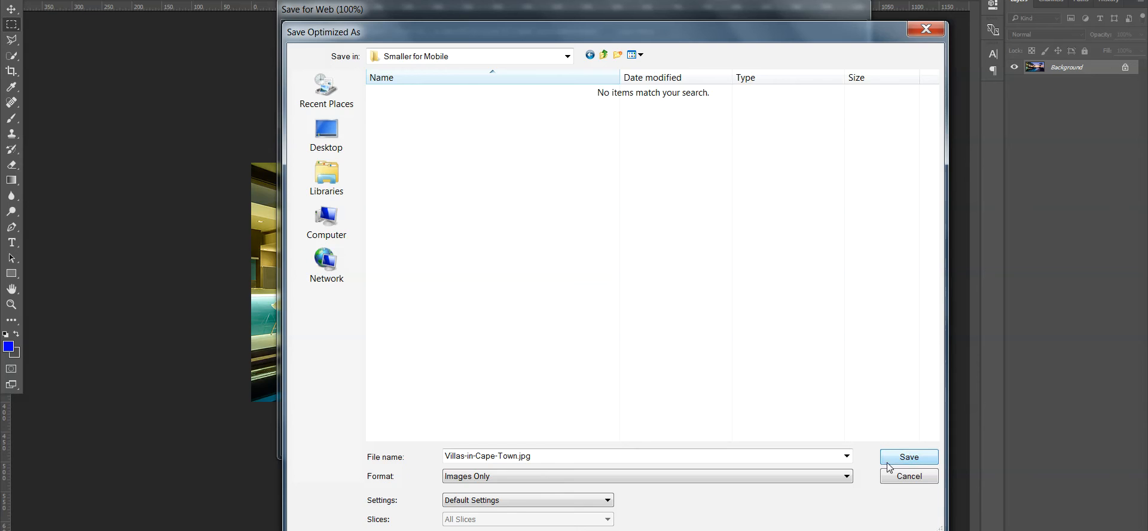
click(907, 455)
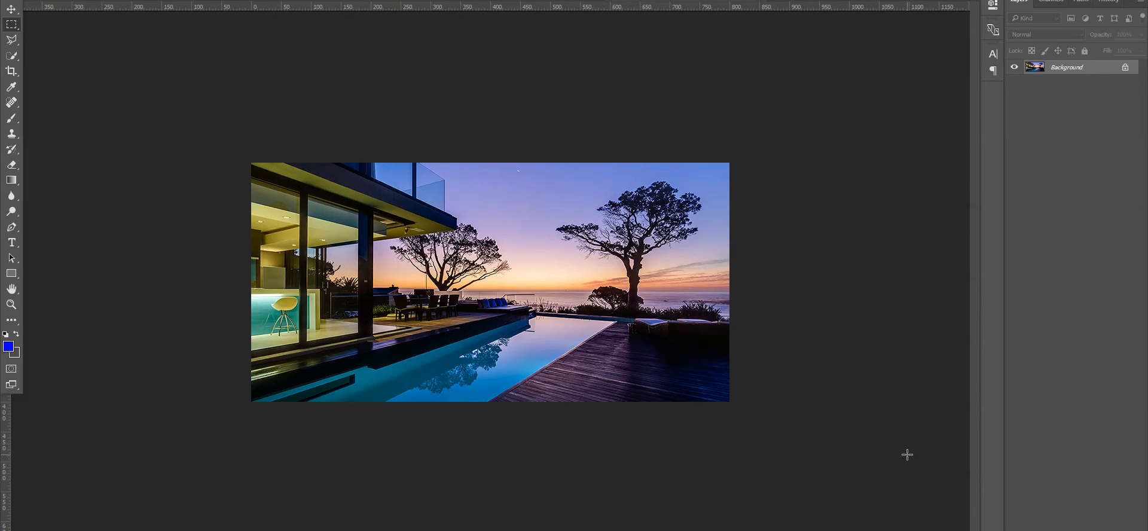
- Re-export the photo via Save for Web, overwriting Villas-in-Cape-Town.jpg in Smaller for Mobile
click(31, 0)
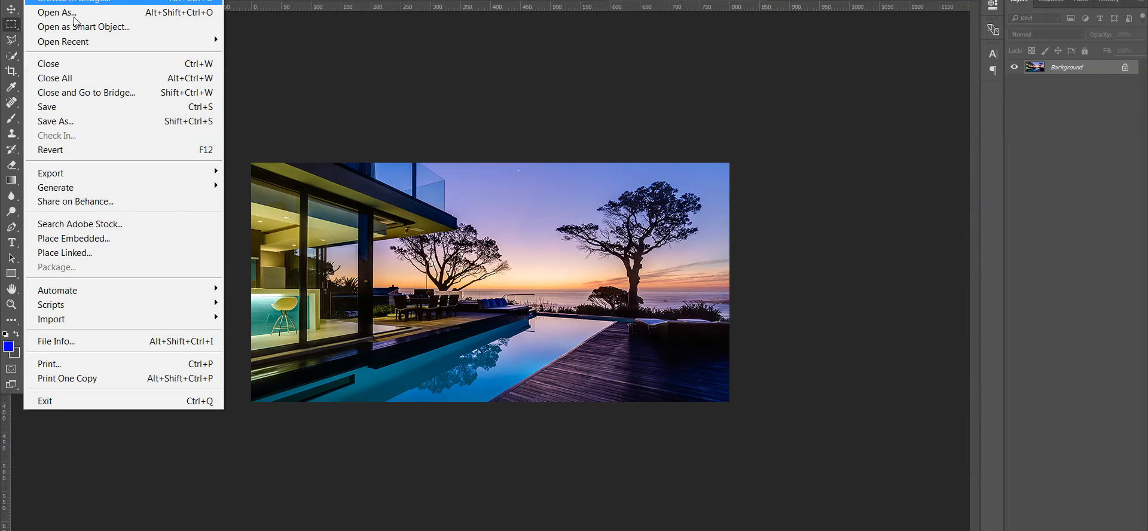
mouse_move(157, 172)
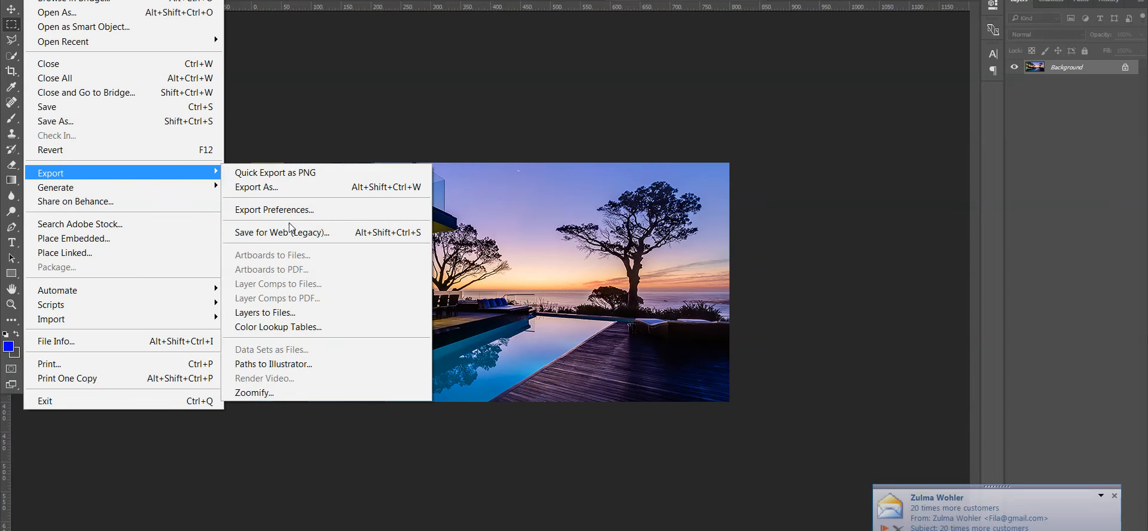
click(295, 238)
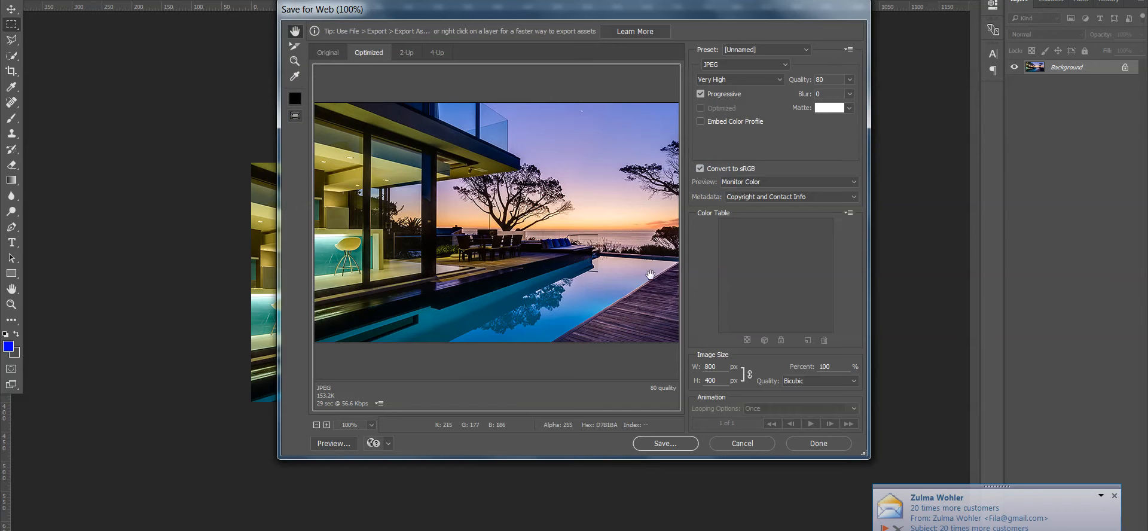
click(650, 444)
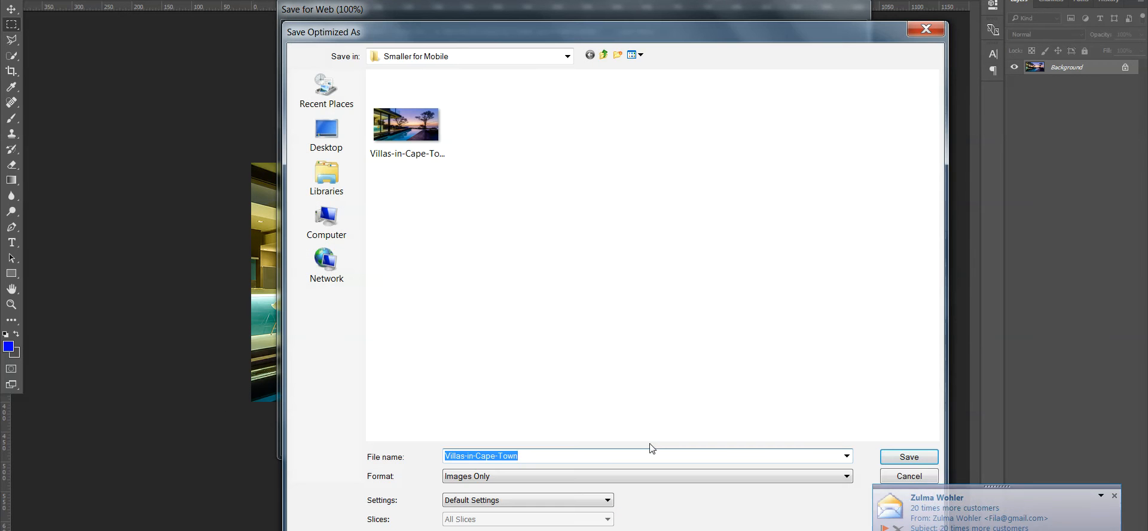
click(906, 458)
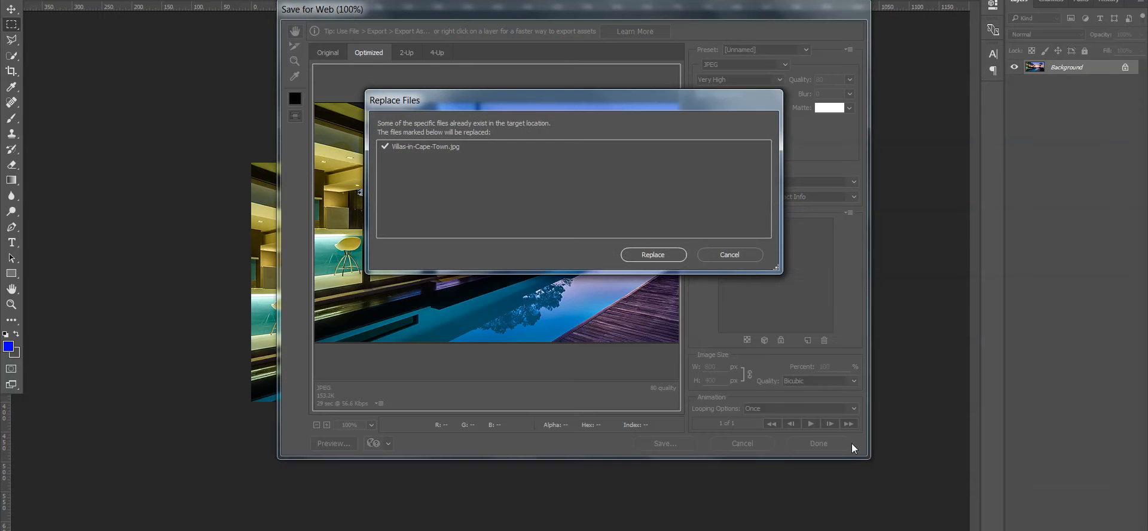
click(663, 253)
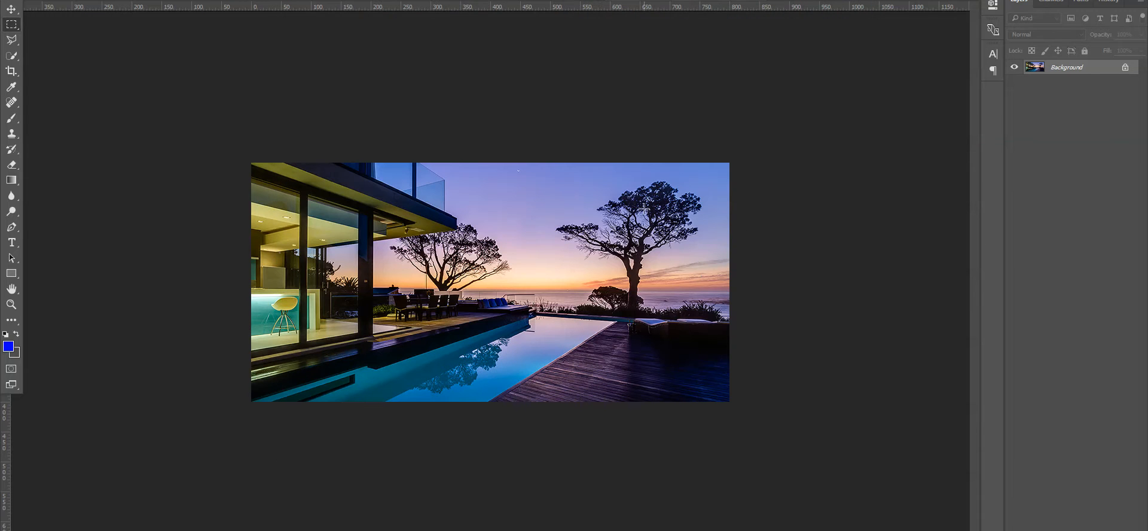
- Cancel an unwanted Save As, then export again and replace the existing Villas-in-Cape-Town.jpg
click(32, 0)
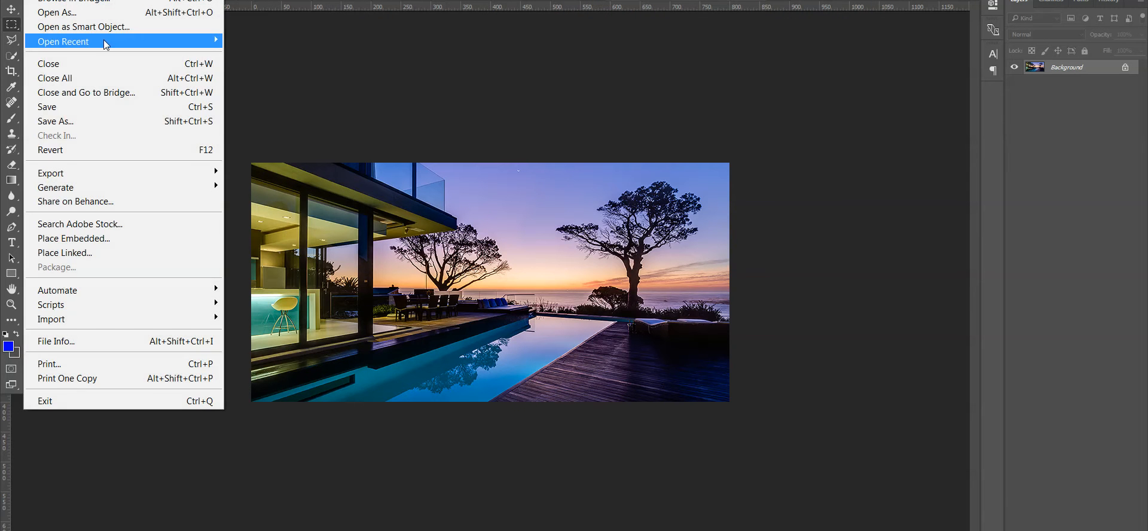
click(106, 126)
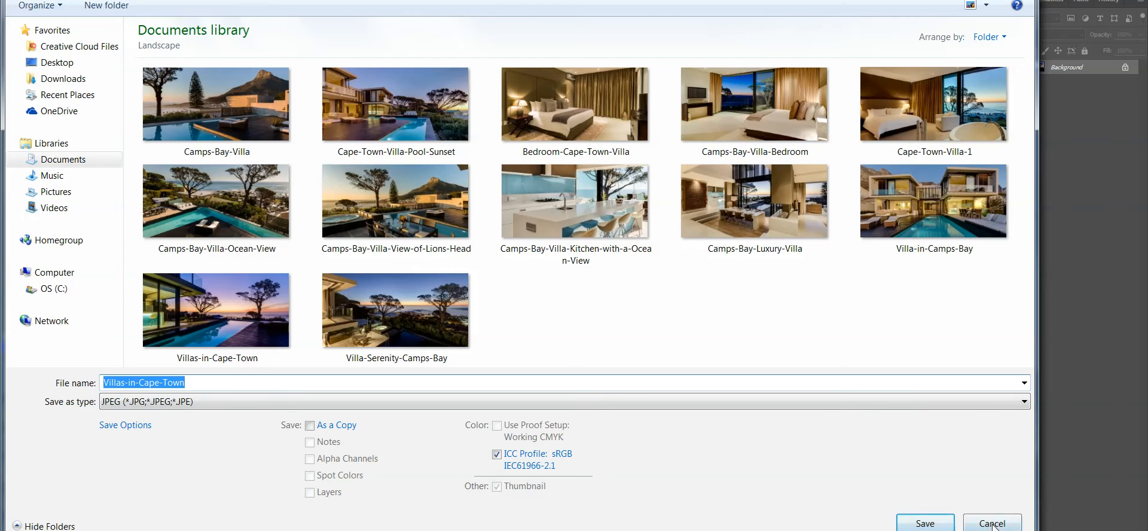
click(993, 524)
click(33, 0)
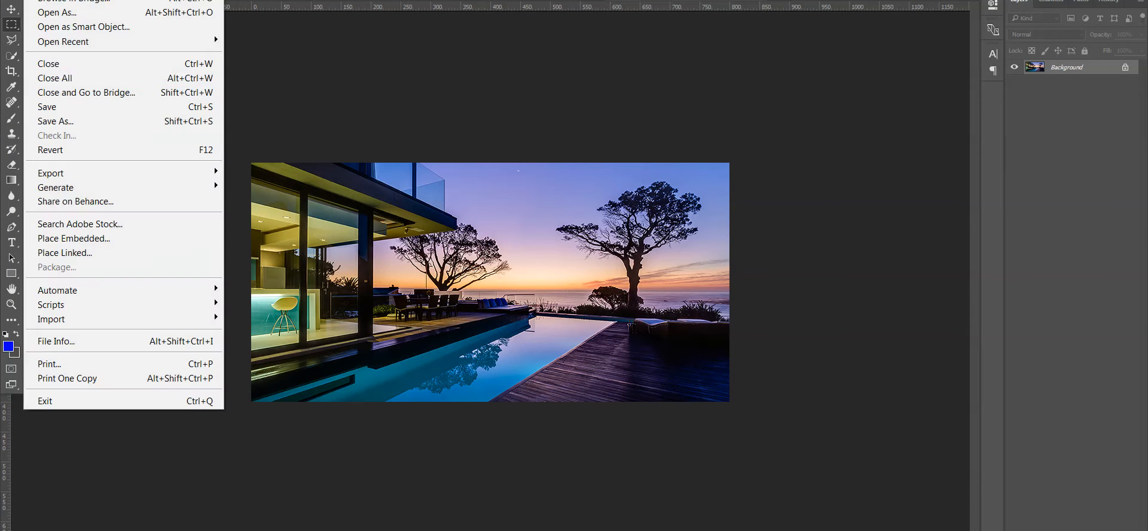
mouse_move(104, 176)
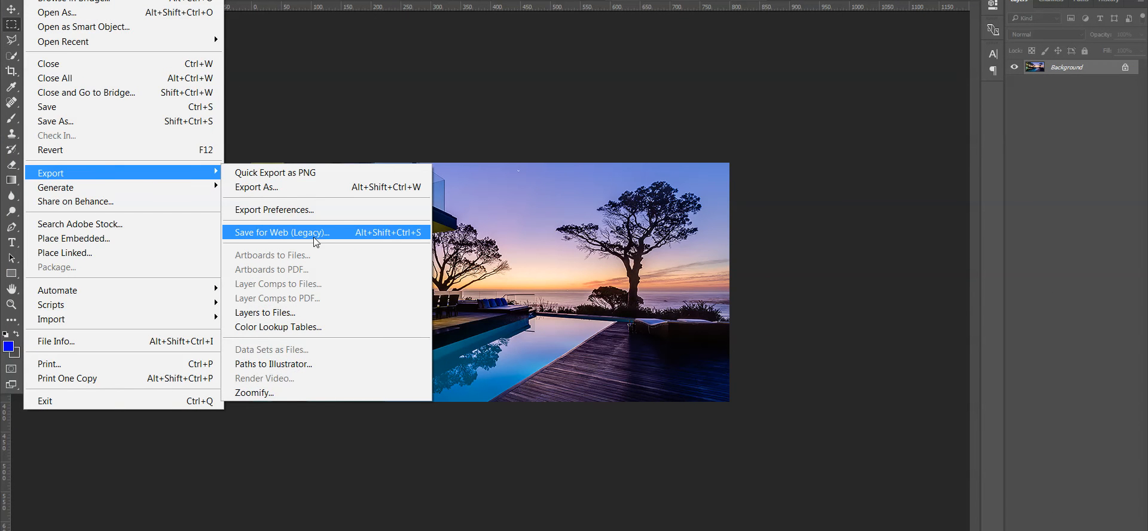
click(345, 234)
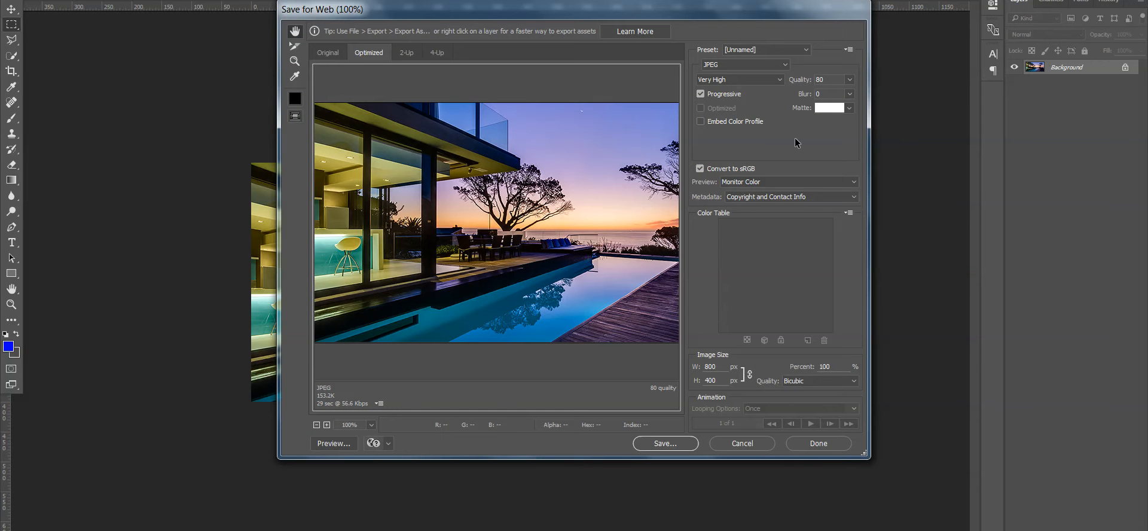
click(665, 444)
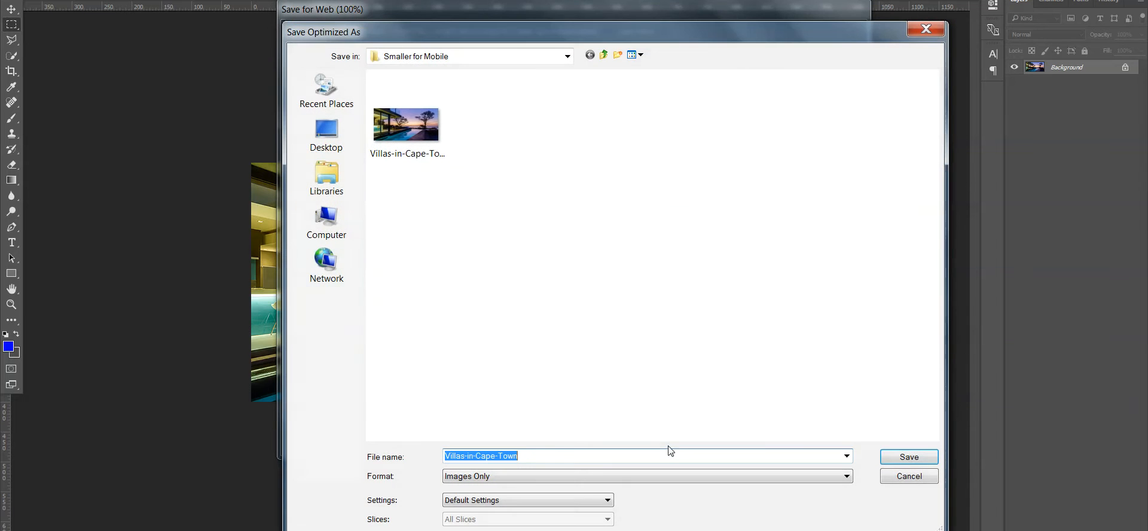
click(918, 458)
click(654, 255)
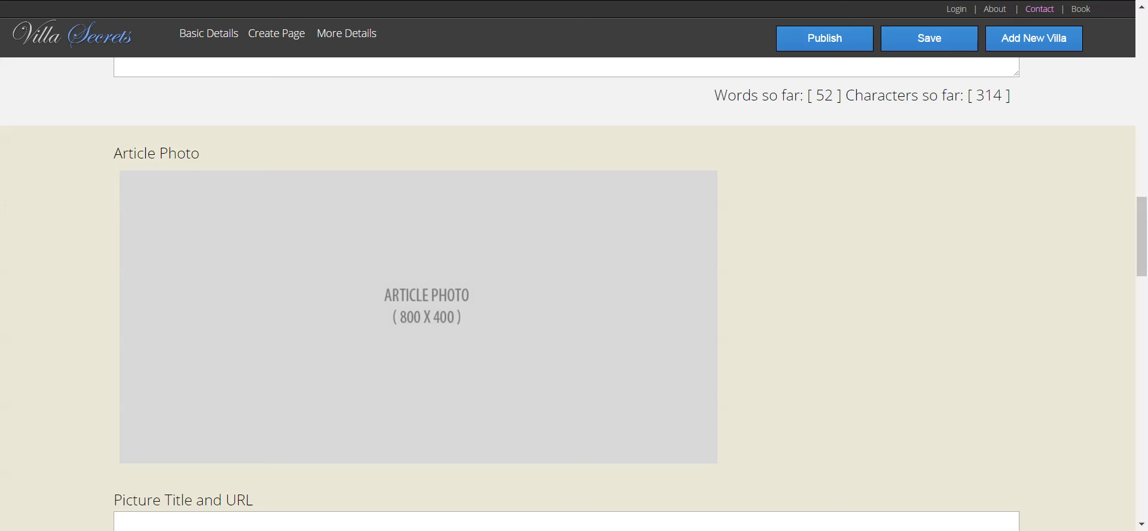
- Upload the 800 x 400 Villas-in-Cape-Town sunset pool image from Smaller for Mobile as Dreamtime's Article Photo
click(453, 362)
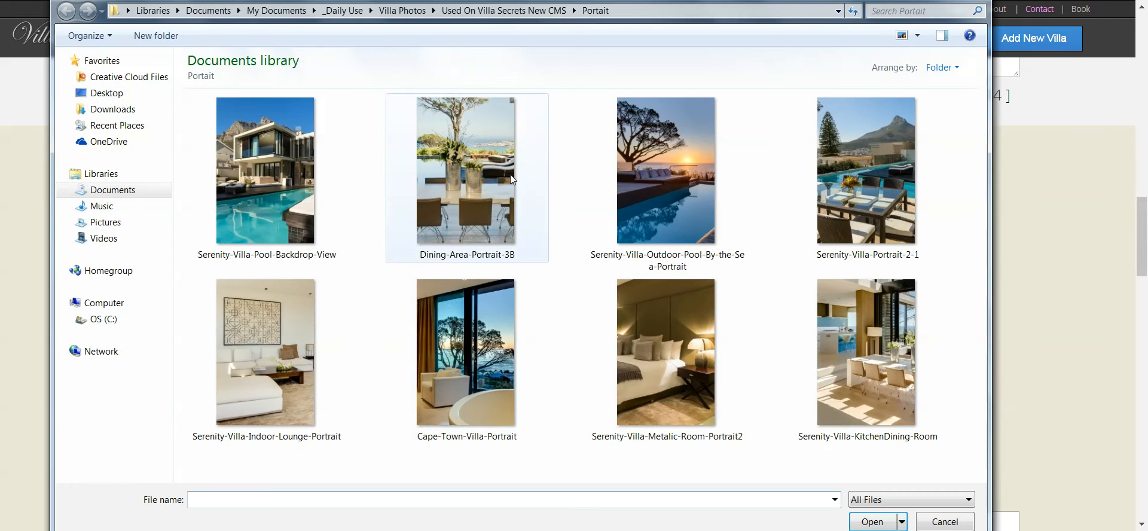
click(504, 10)
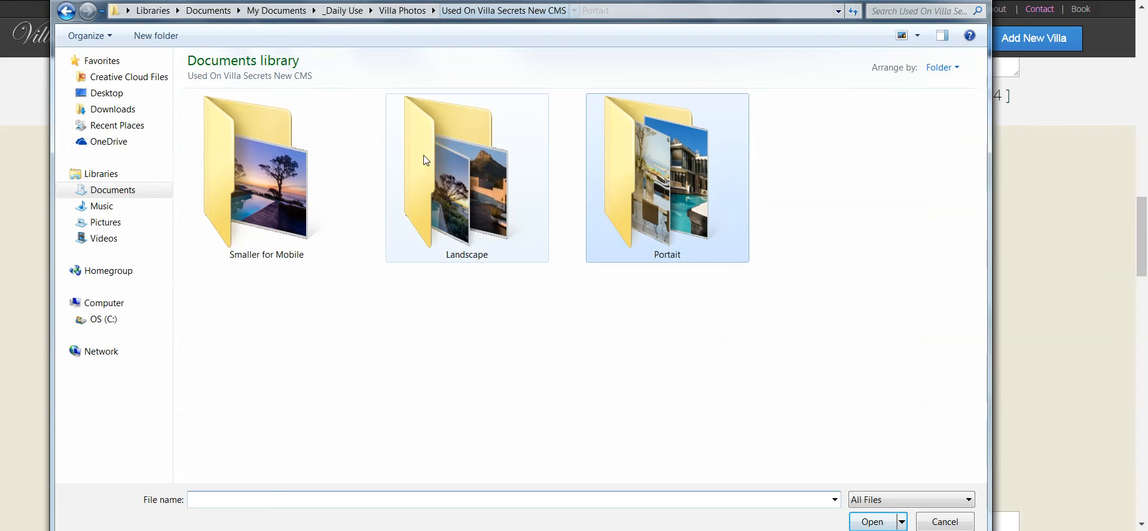
double_click(258, 179)
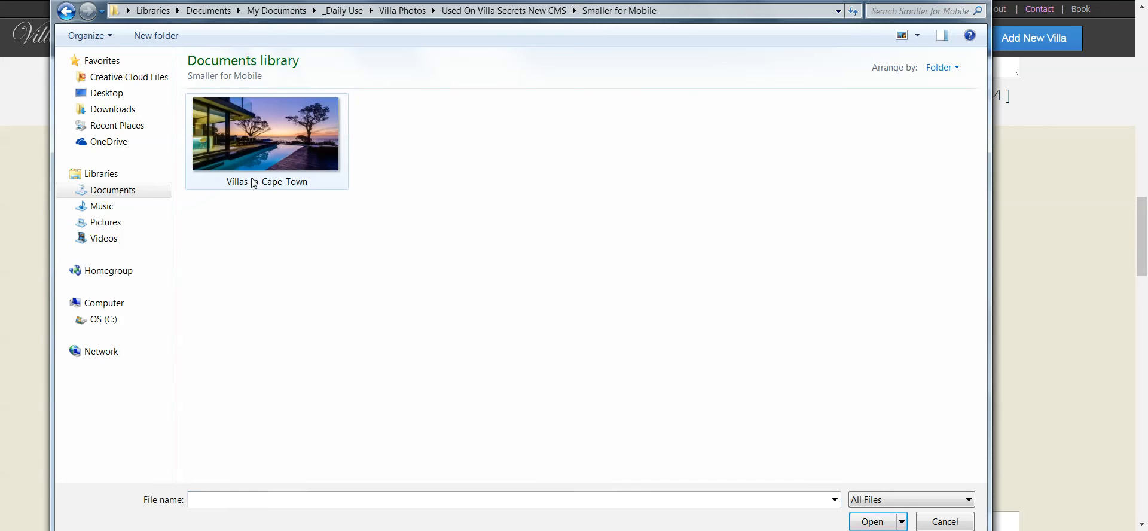
click(275, 143)
double_click(282, 141)
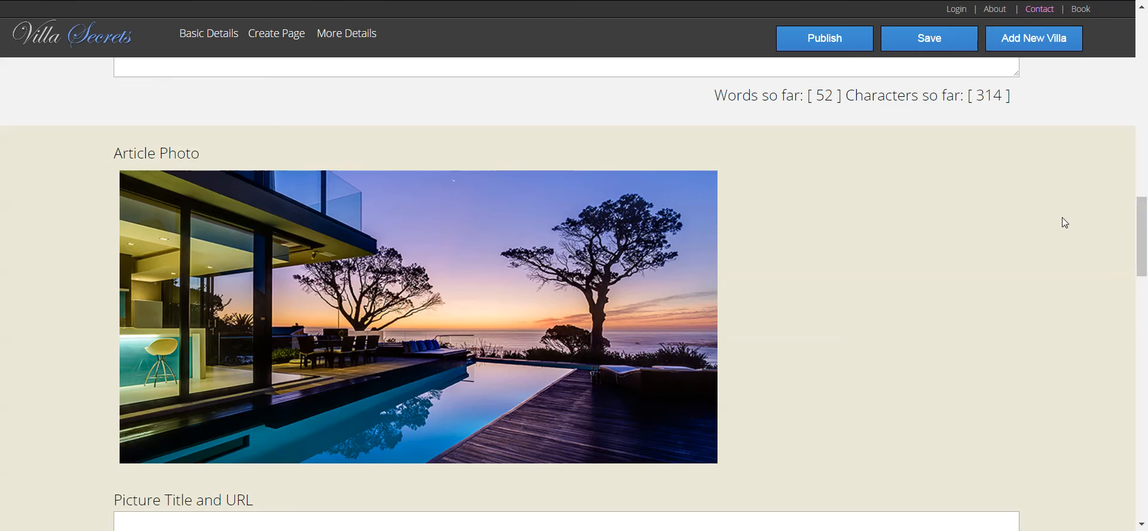
drag(1142, 248, 1142, 294)
- Replace the draft Picture Title with 'Luxury Cape Town Villa with view of senset'
click(522, 240)
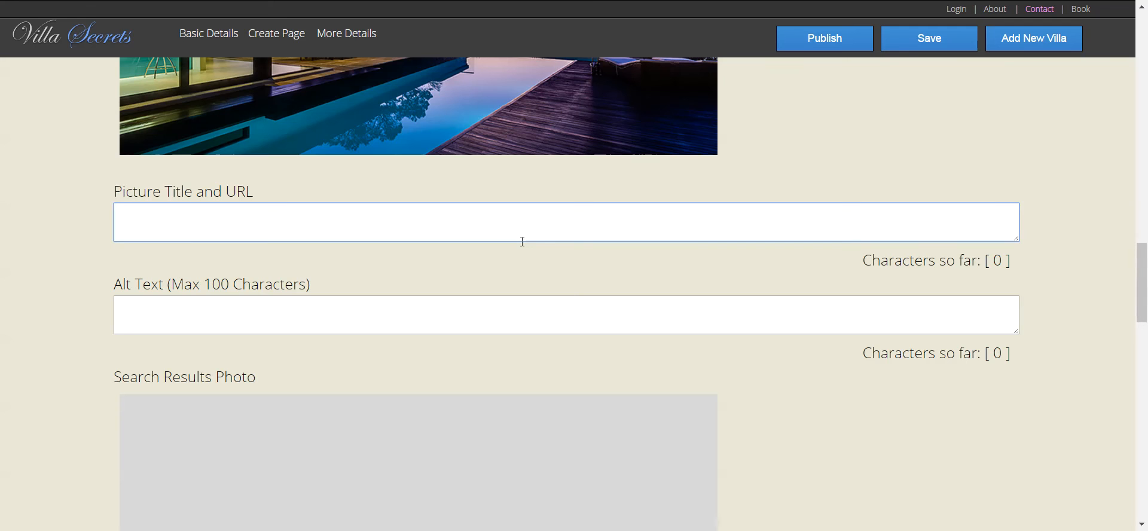
text(Dreamtime Villa)
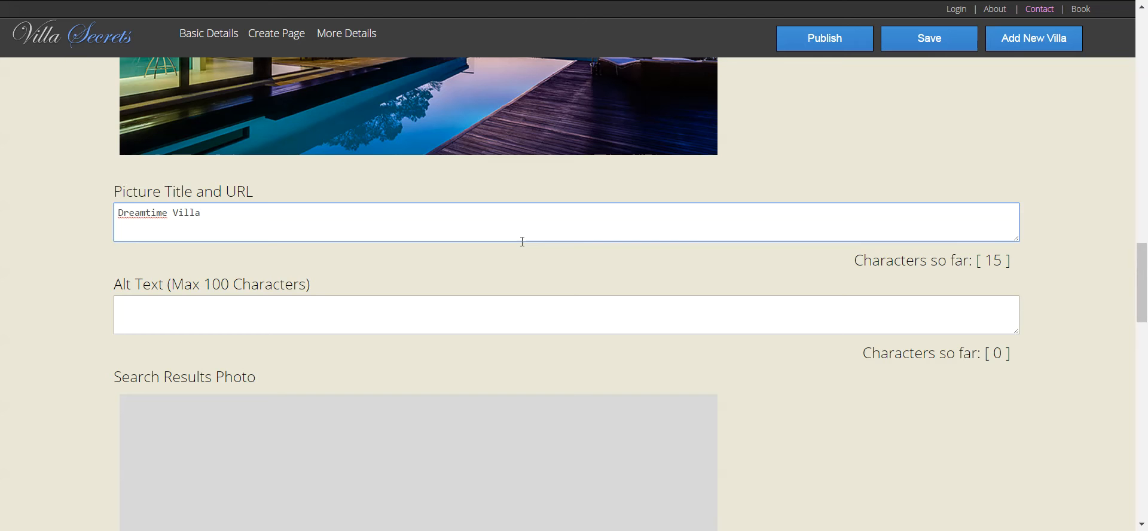
drag(240, 223, 86, 229)
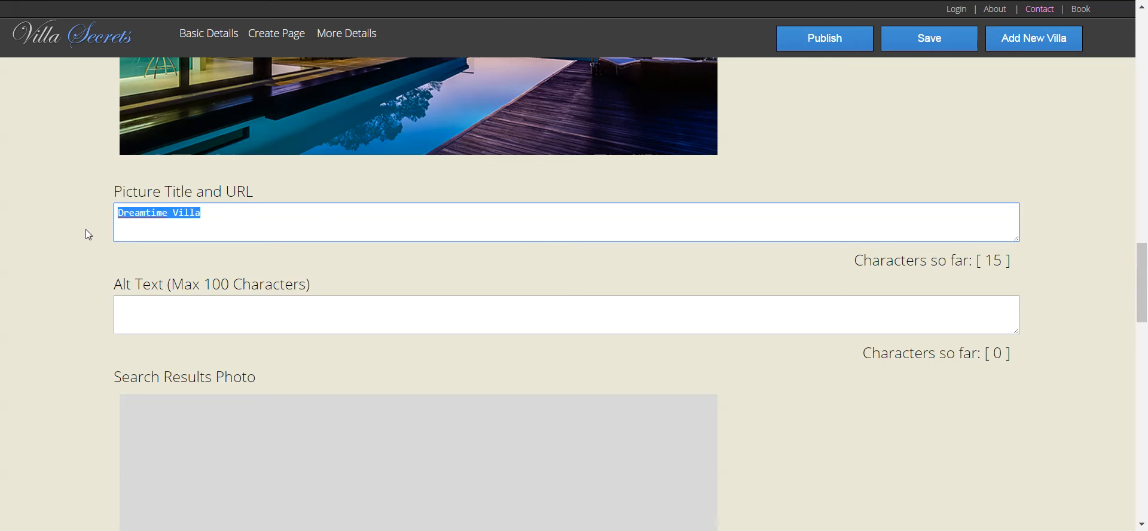
text(Beau)
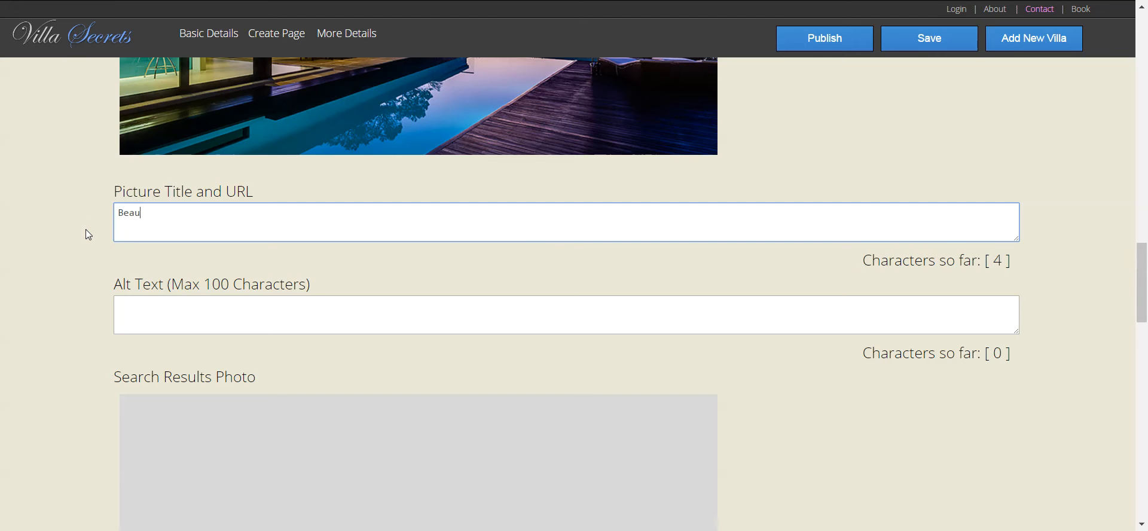
key(BackSpace)
key(BackSpace)
key(BackSpace)
key(BackSpace)
text(Luxury Cape Tow)
text(n)
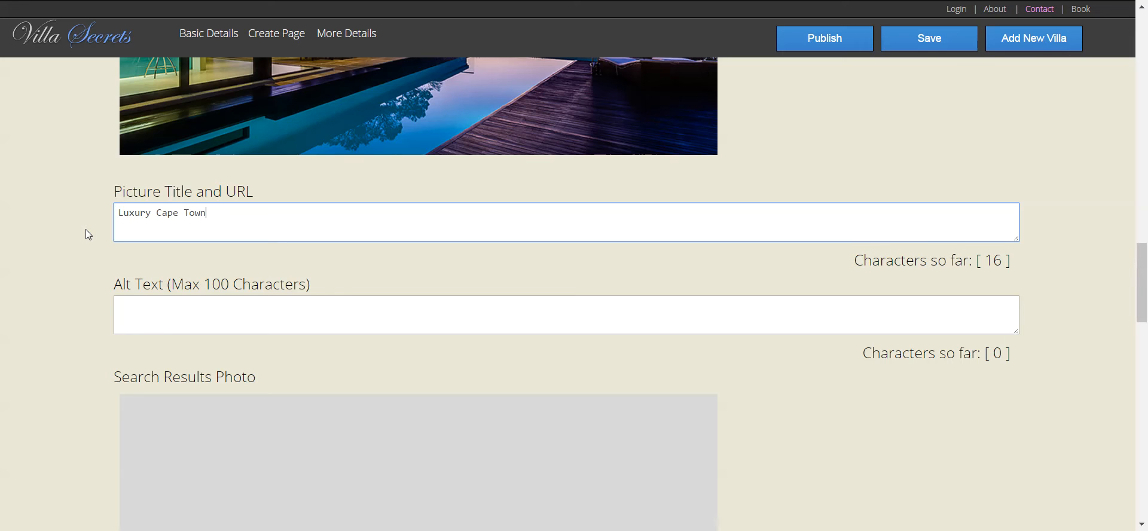
text( Villa)
text( with view of s)
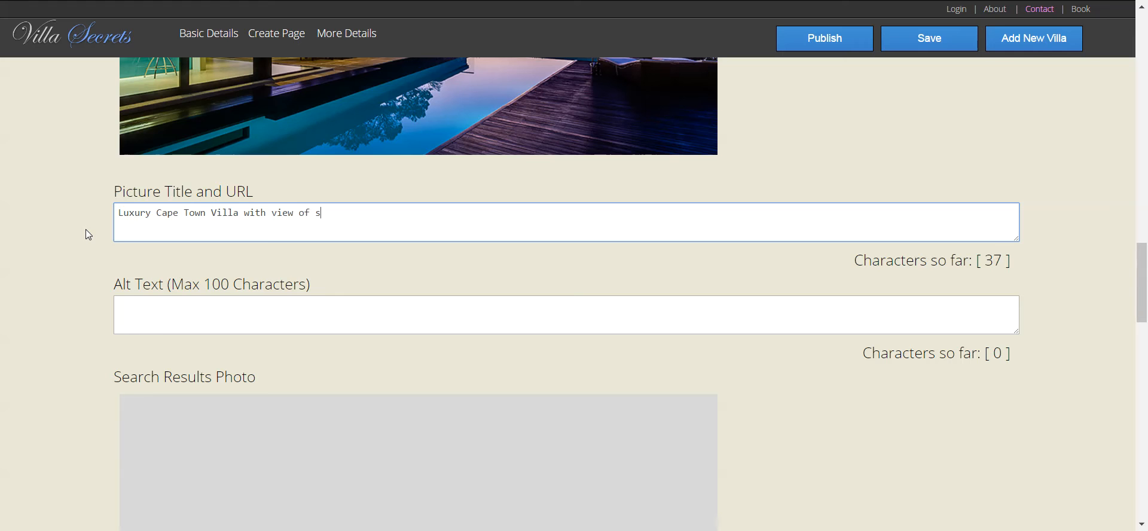
text(enset)
- Correct the title's typos so it reads 'Luxury Cape Town Villa with view of sunset'
drag(371, 226, 209, 203)
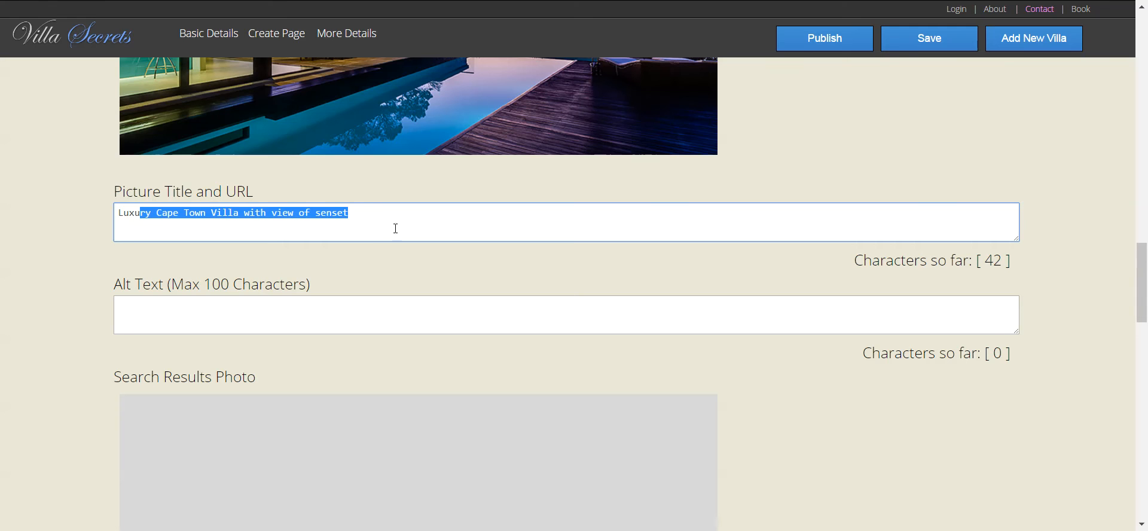
click(362, 215)
key(BackSpace)
key(BackSpace)
key(BackSpace)
key(BackSpace)
key(BackSpace)
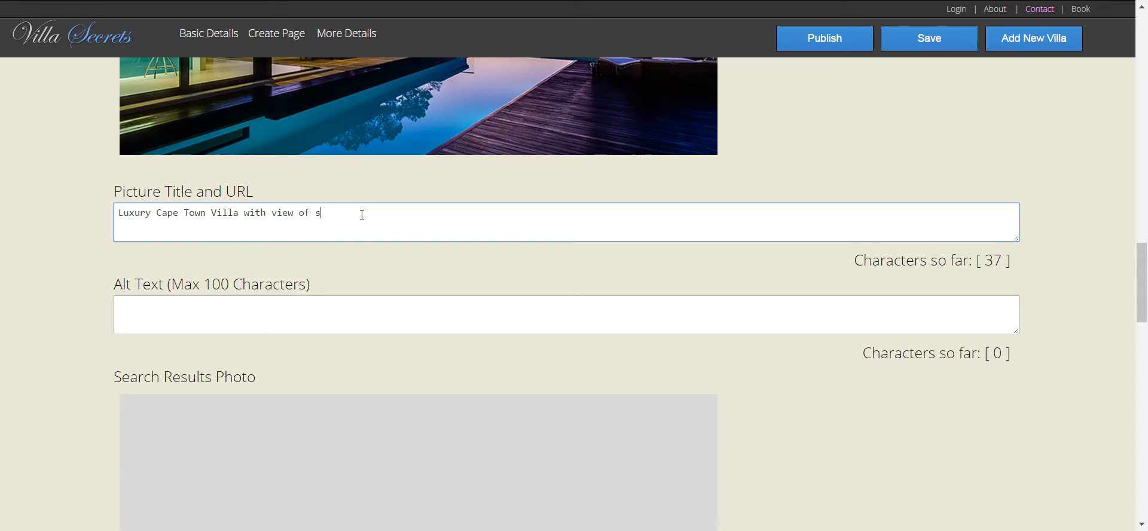
text(unset)
click(159, 213)
text(Camp)
key(BackSpace)
key(BackSpace)
key(BackSpace)
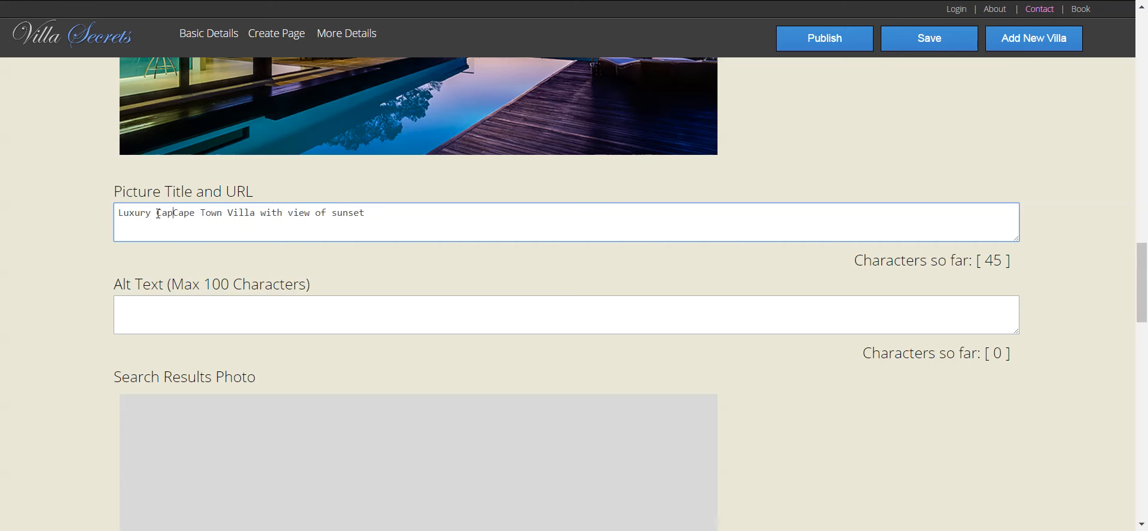
key(BackSpace)
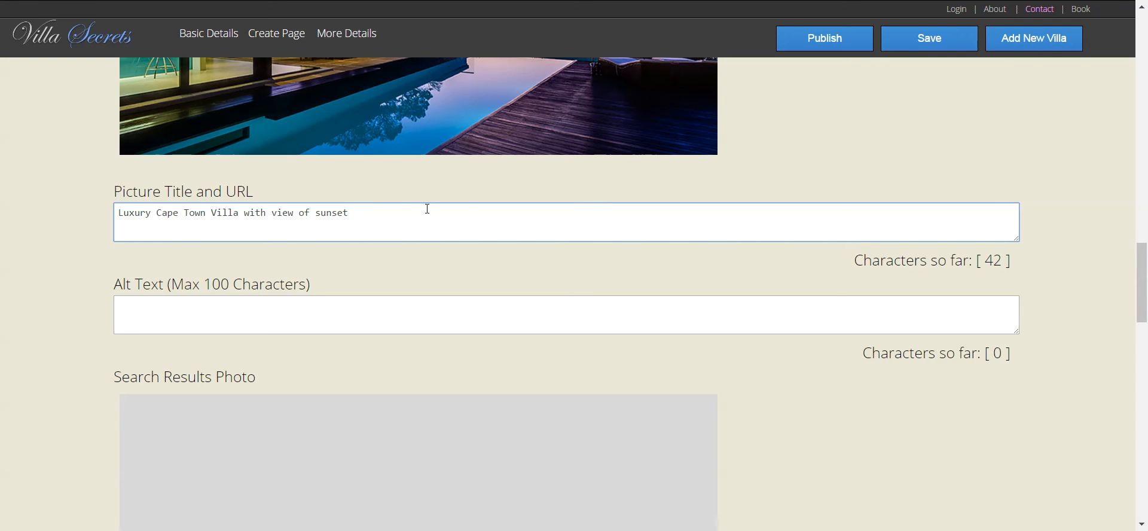
- Copy the picture title into the Alt Text field
drag(427, 209, 13, 197)
key(ctrl+c)
click(134, 318)
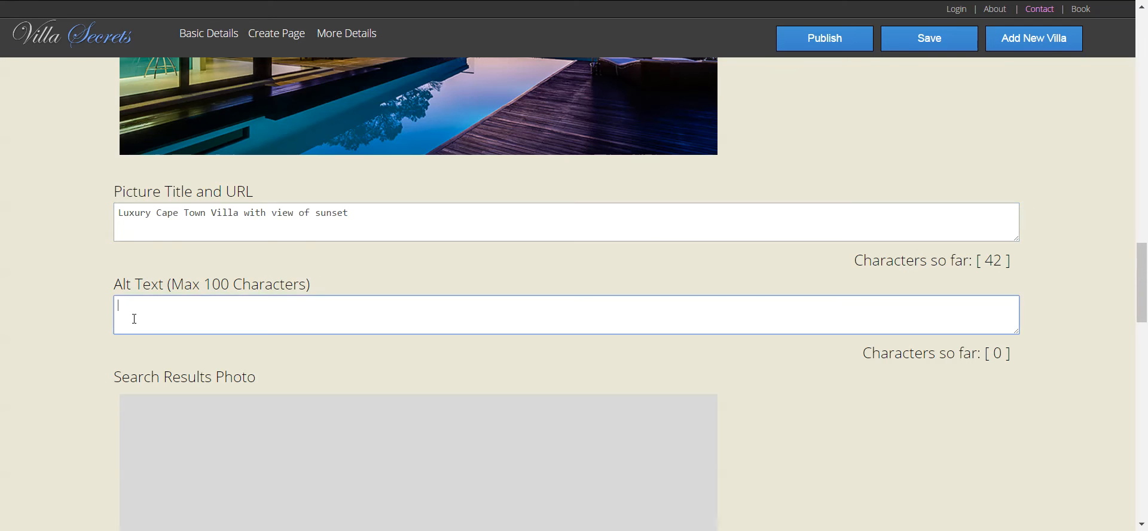
key(ctrl+v)
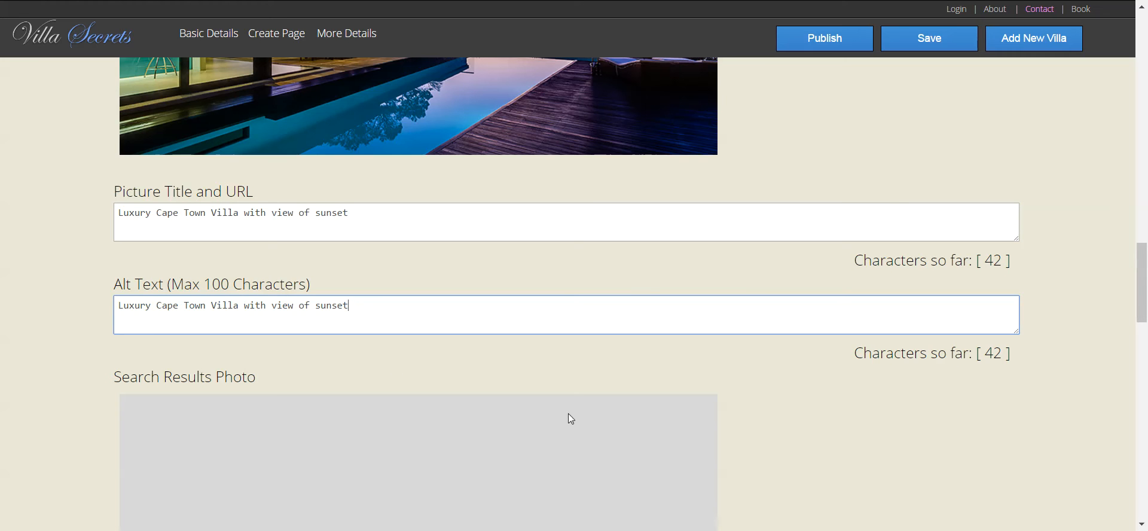
drag(1143, 283, 1144, 337)
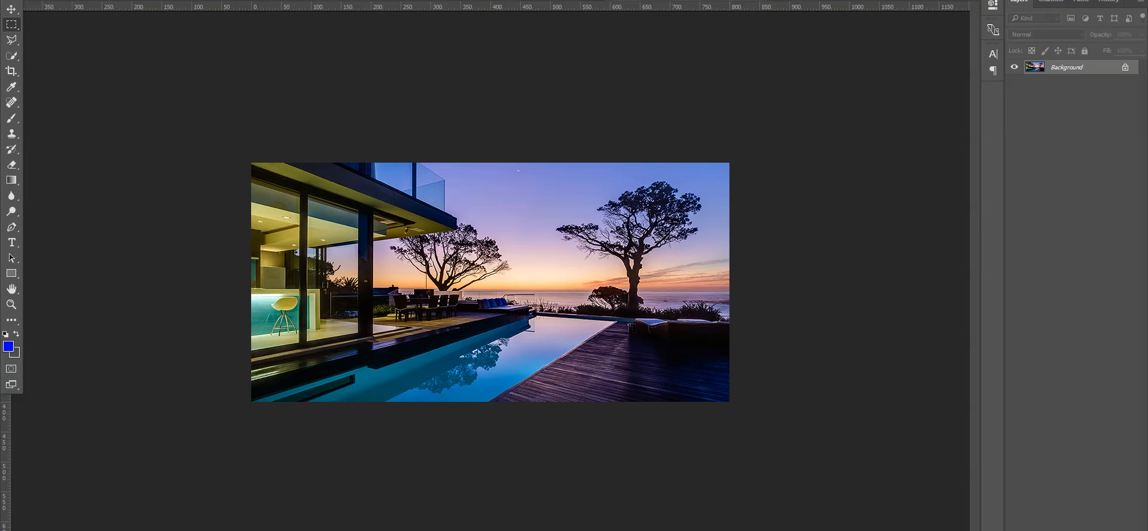
- In Photoshop, open the Open File window showing the Landscape folder's villa photos
key(alt+f)
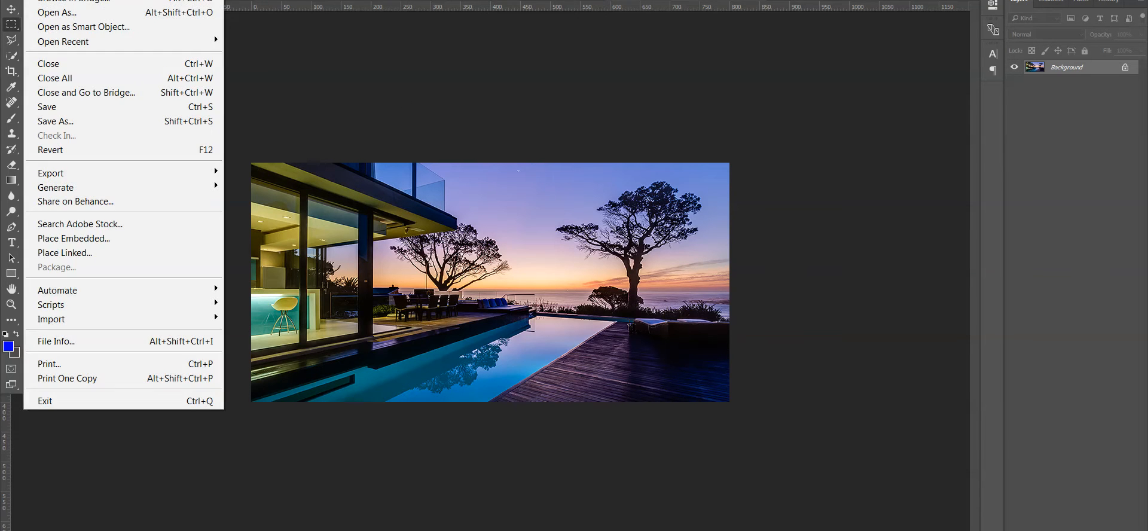
key(ctrl+o)
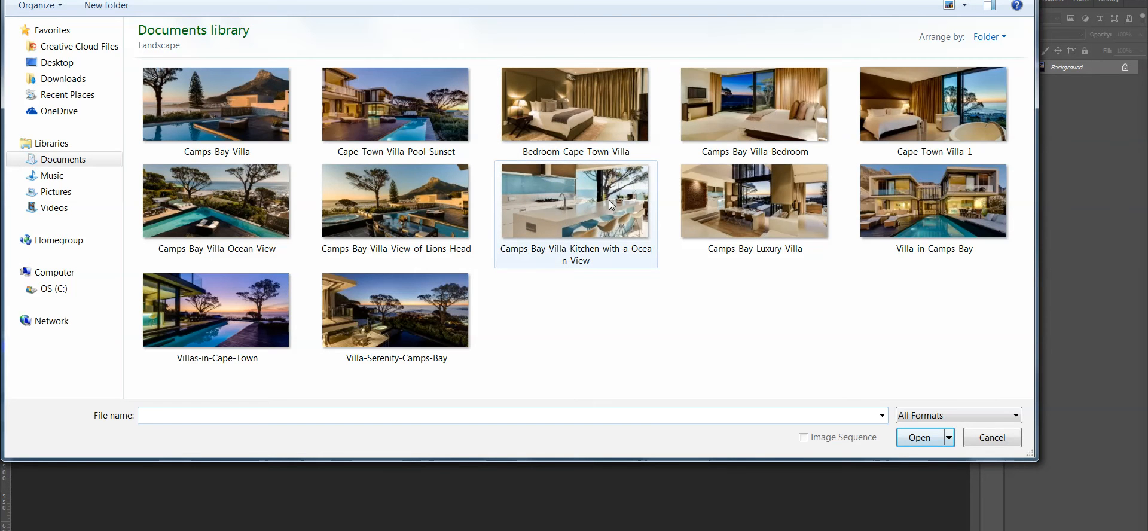
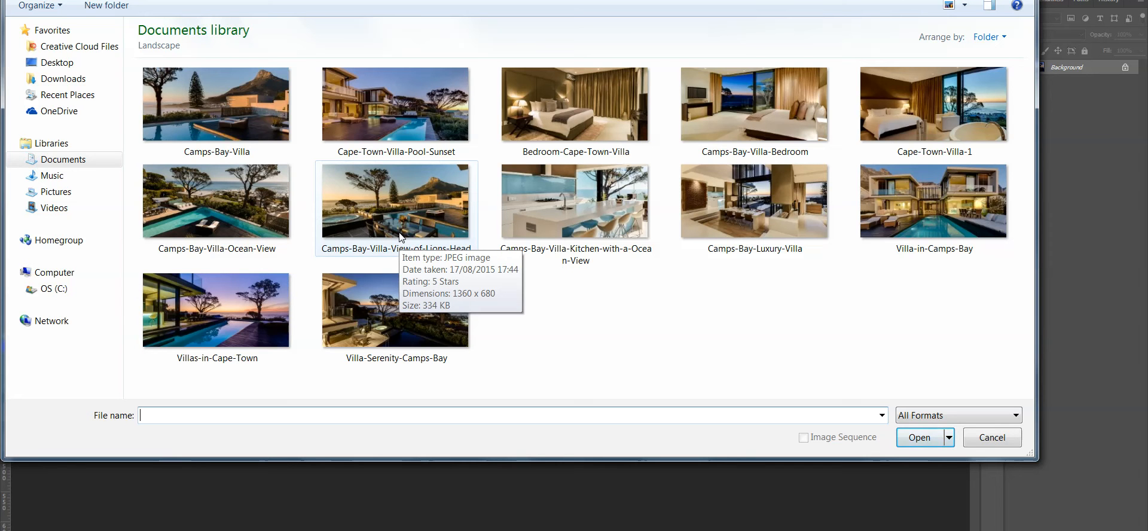
- Open the Camps-Bay-Villa photo from the Landscape folder in Photoshop
double_click(203, 109)
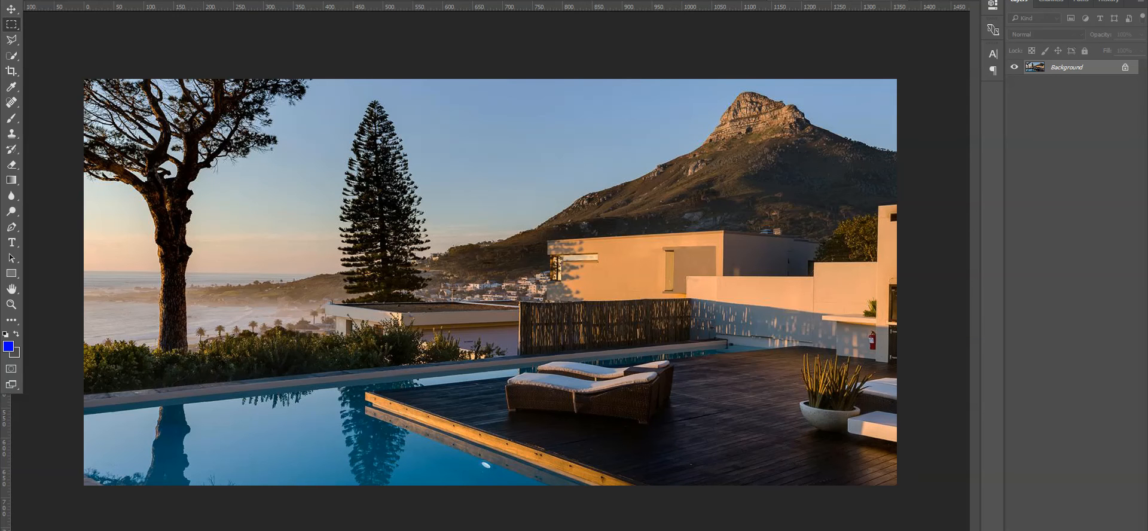
- Scale the photo from 1360 × 680 to 1000 × 500 px with width and height linked
click(78, 0)
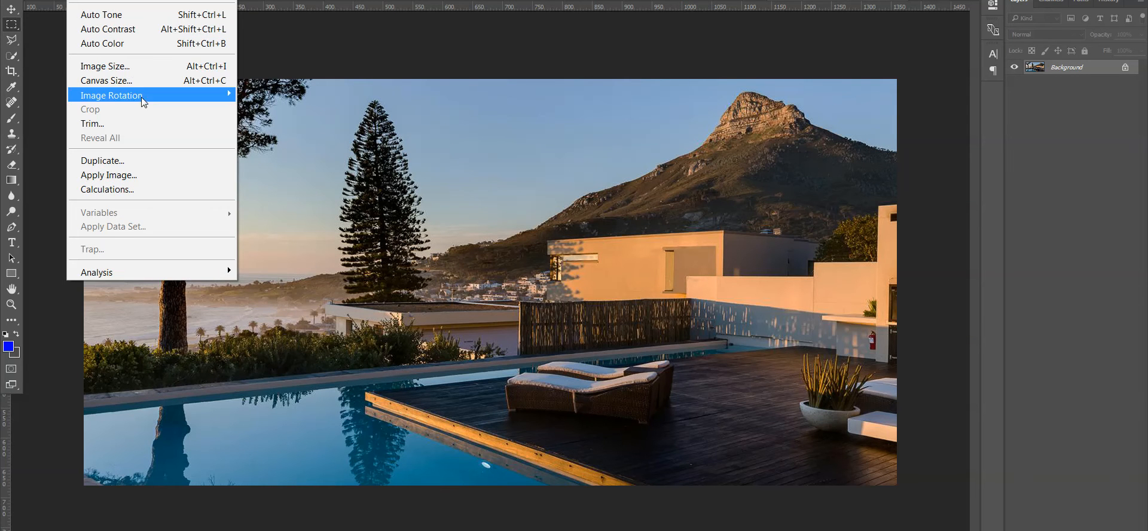
click(127, 67)
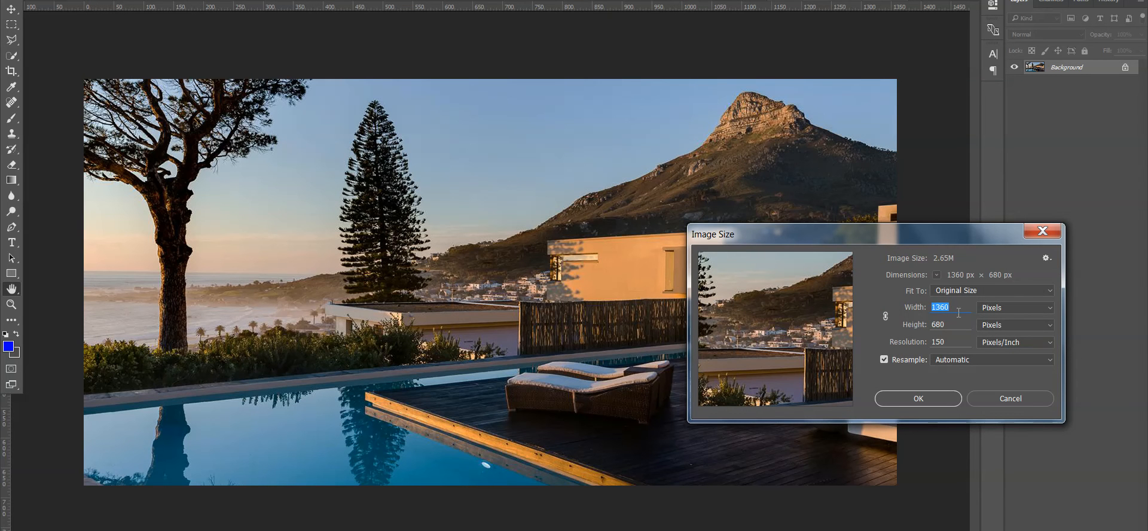
double_click(955, 327)
text(500)
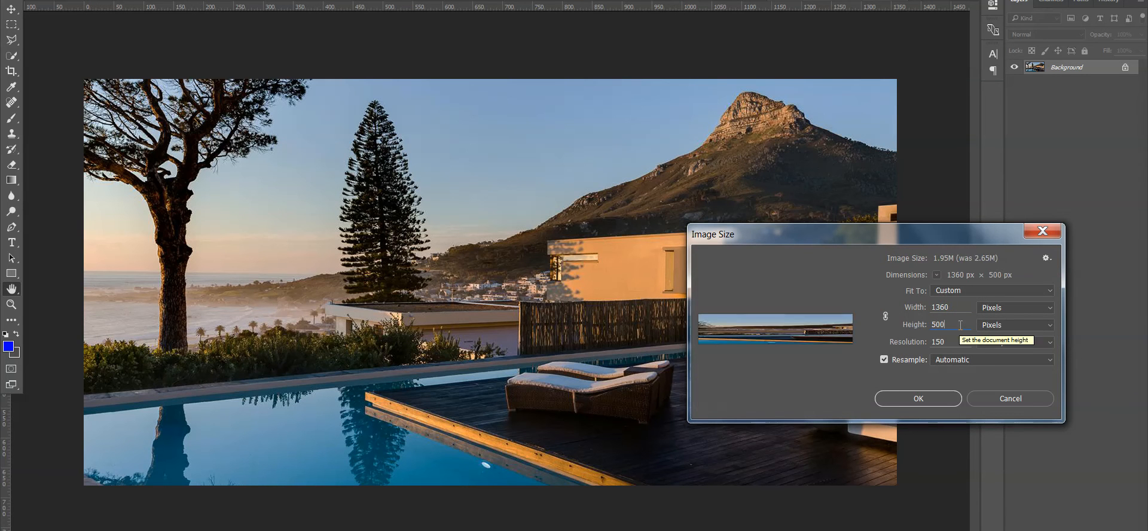
click(885, 317)
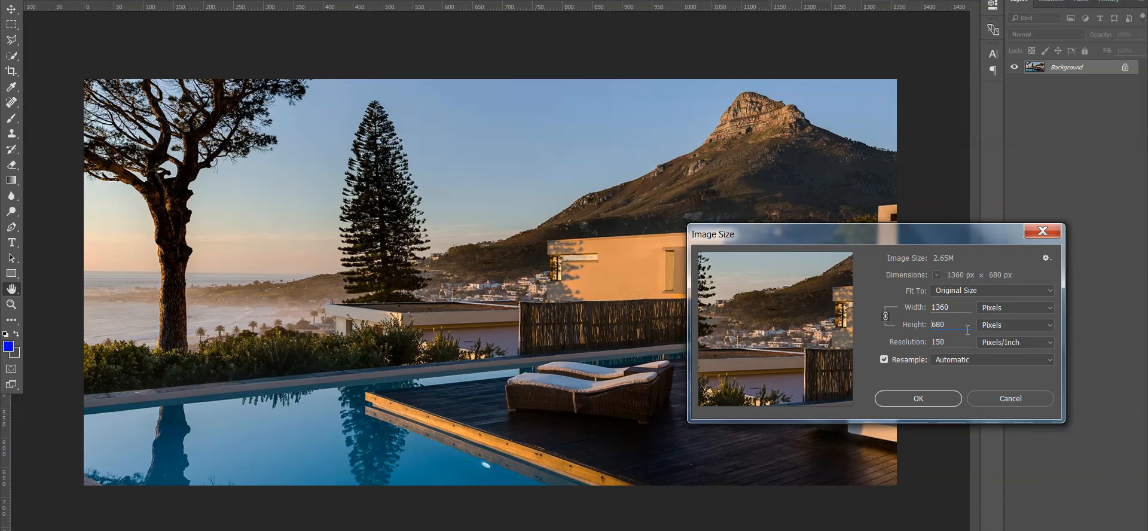
double_click(953, 324)
text(500)
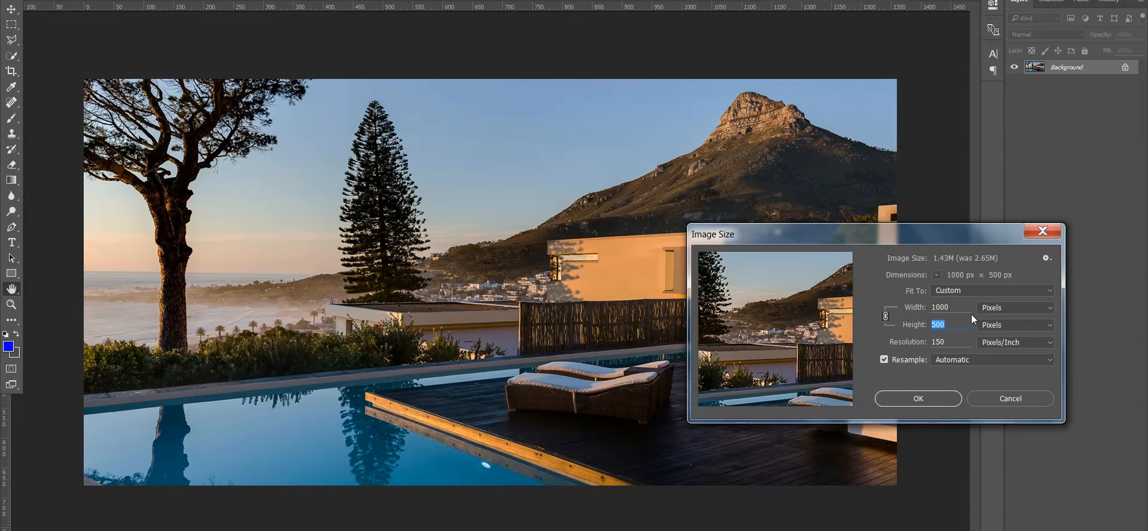
click(926, 401)
key(m)
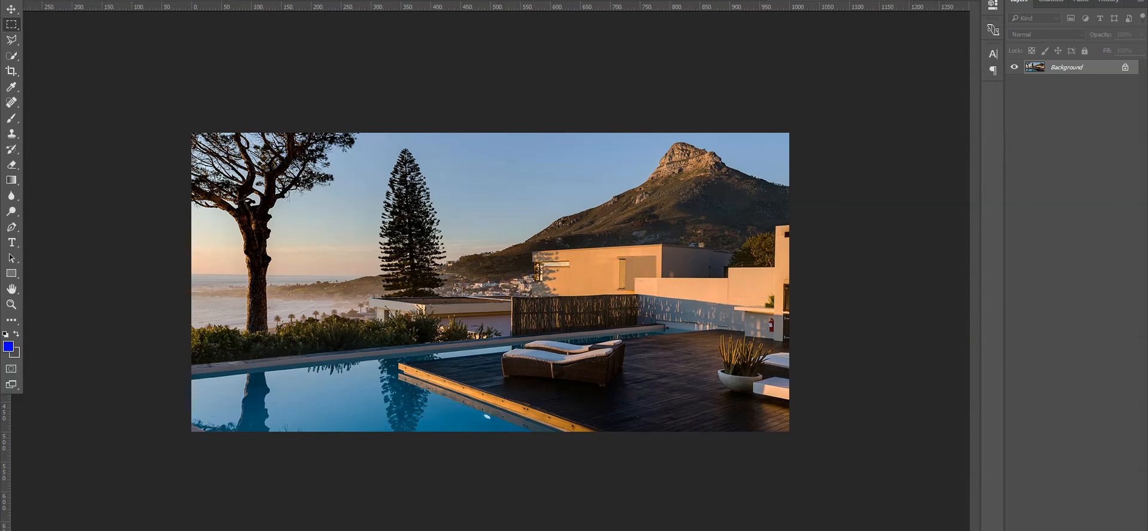
- Crop the left and right edges so the photo is 800 px wide
click(11, 70)
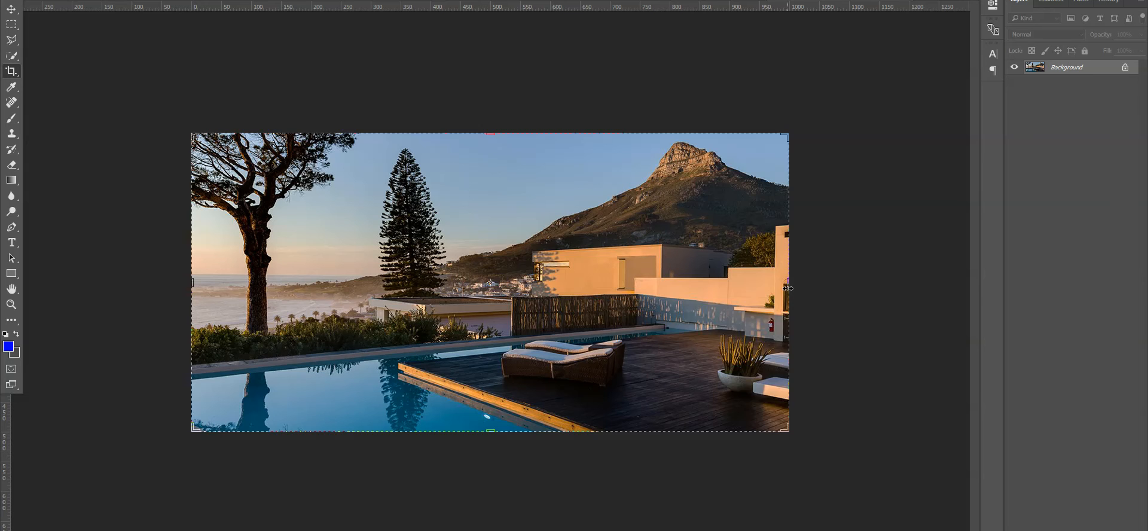
drag(780, 289, 759, 291)
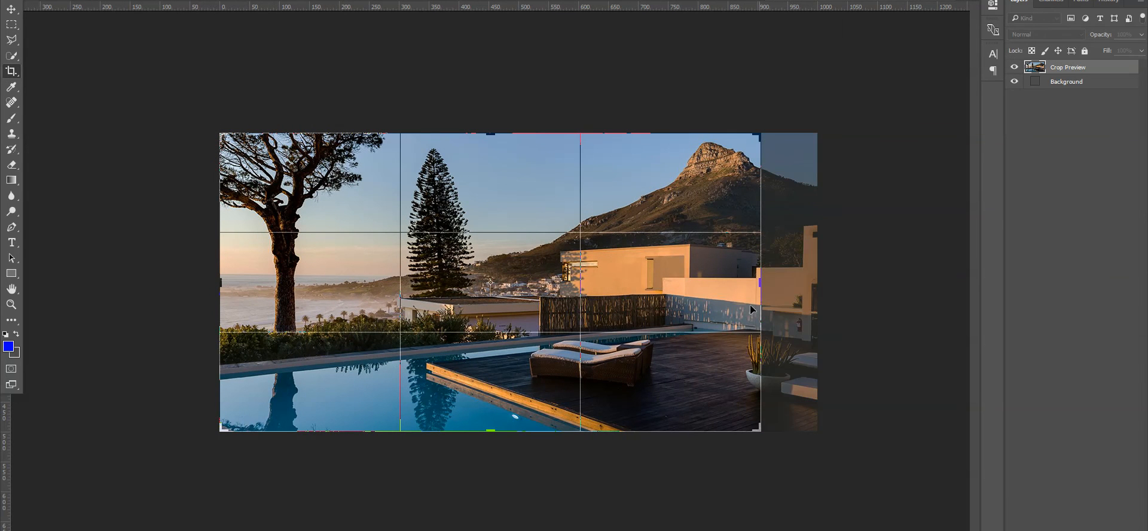
drag(220, 287, 266, 288)
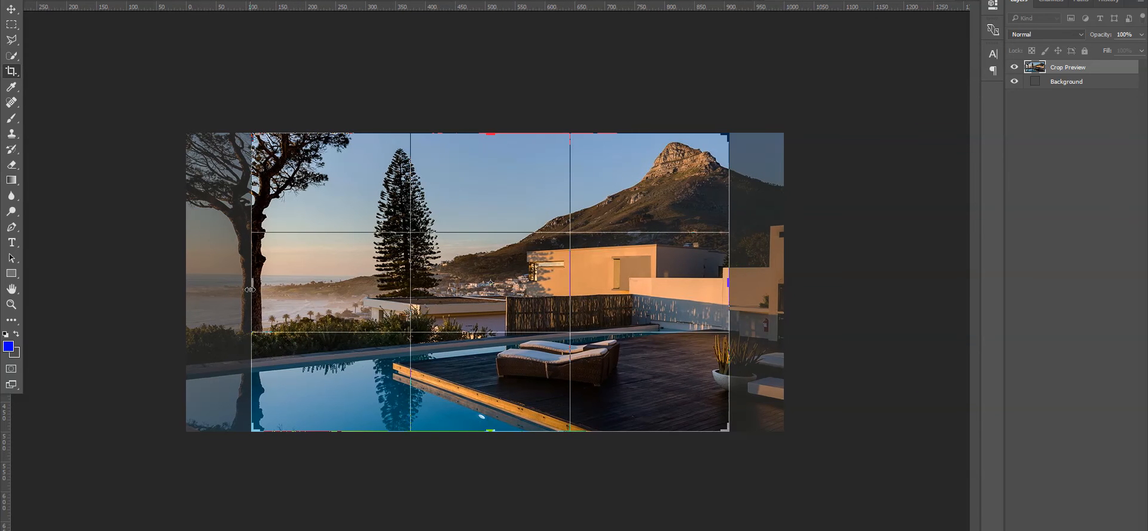
key(Return)
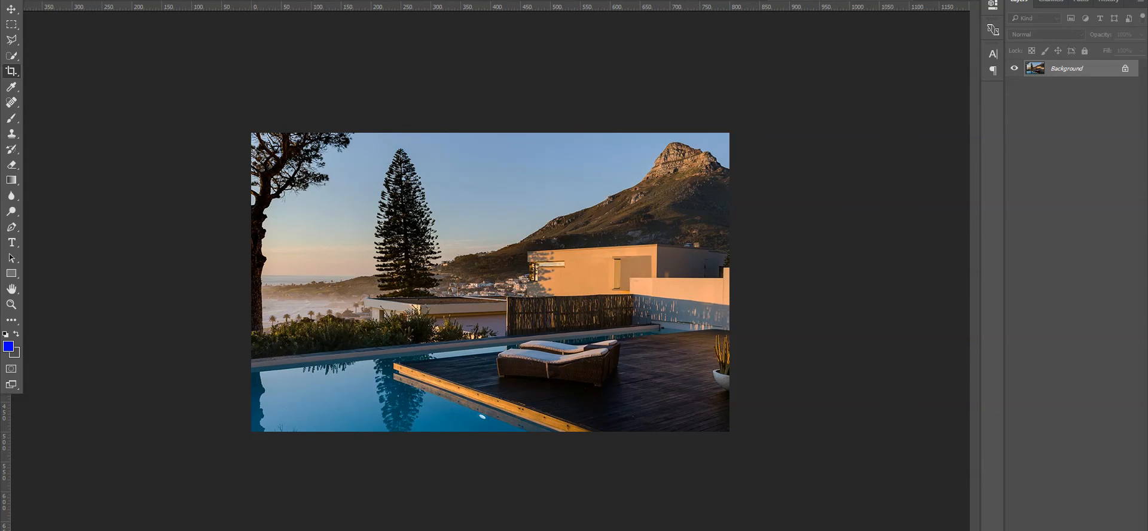
- Check the 800 × 500 size in Canvas Size without changing anything
click(84, 0)
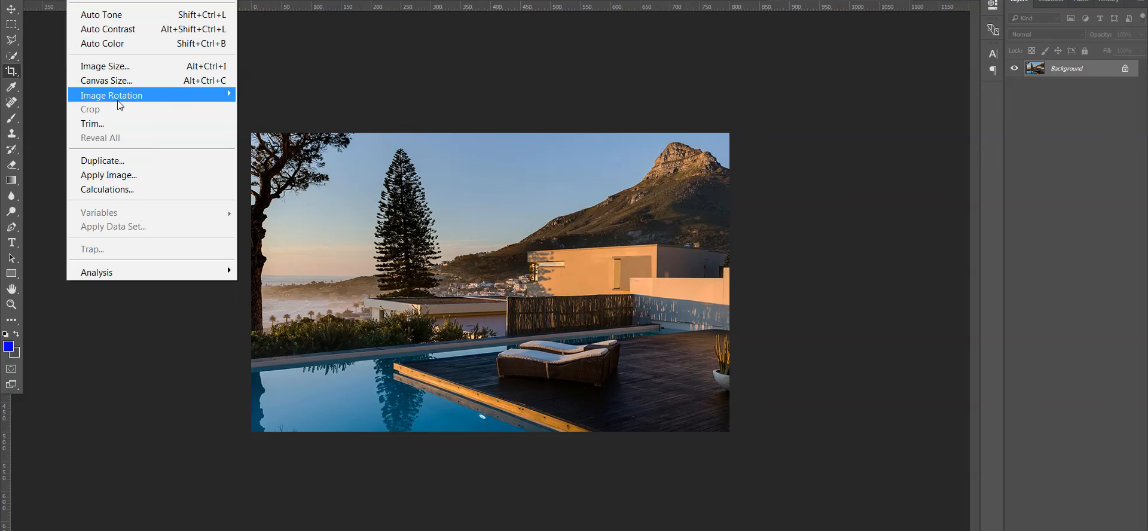
click(112, 82)
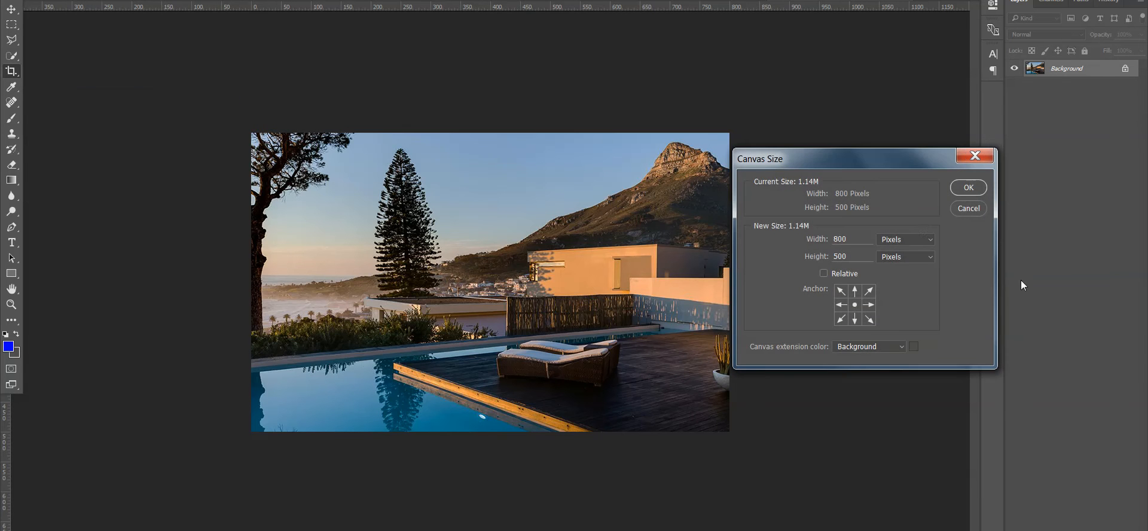
click(969, 208)
click(27, 1)
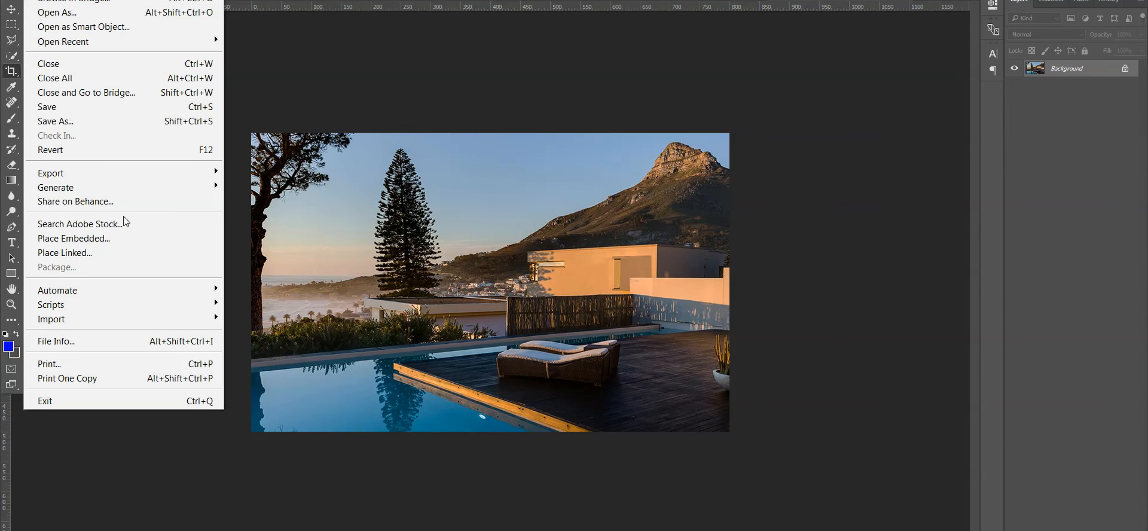
- Export the photo as an optimised JPEG with Save for Web (Legacy)
mouse_move(108, 173)
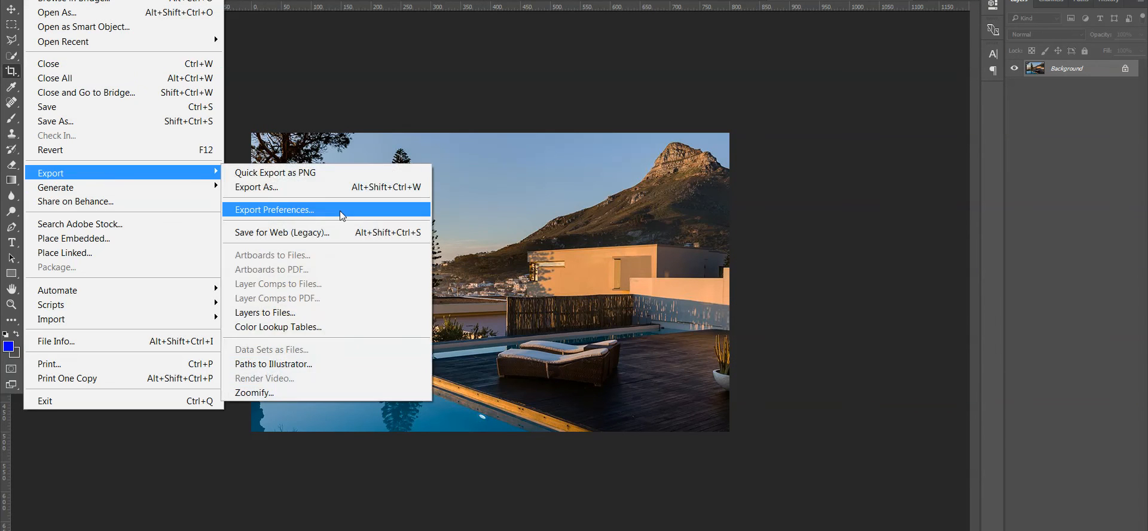
click(289, 233)
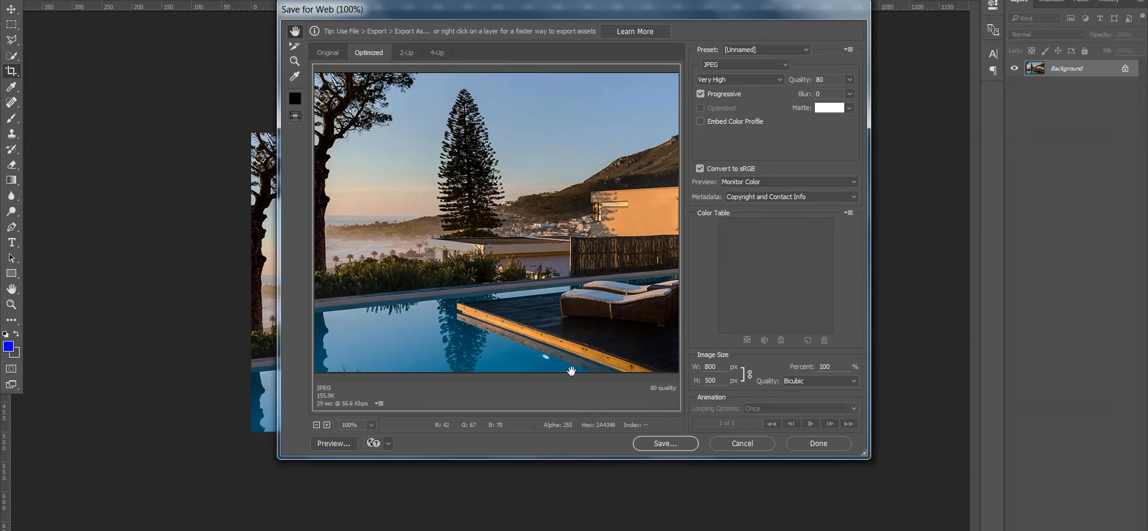
click(667, 443)
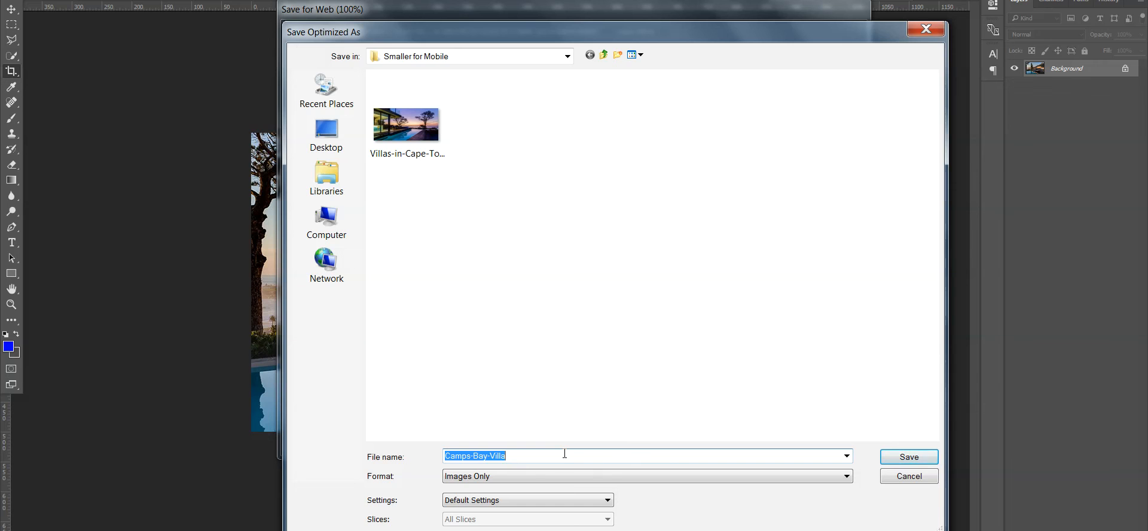
- Name the file Camps-Bay-Luxury-Villas and save it in Smaller for Mobile
click(488, 456)
text(Luxur7)
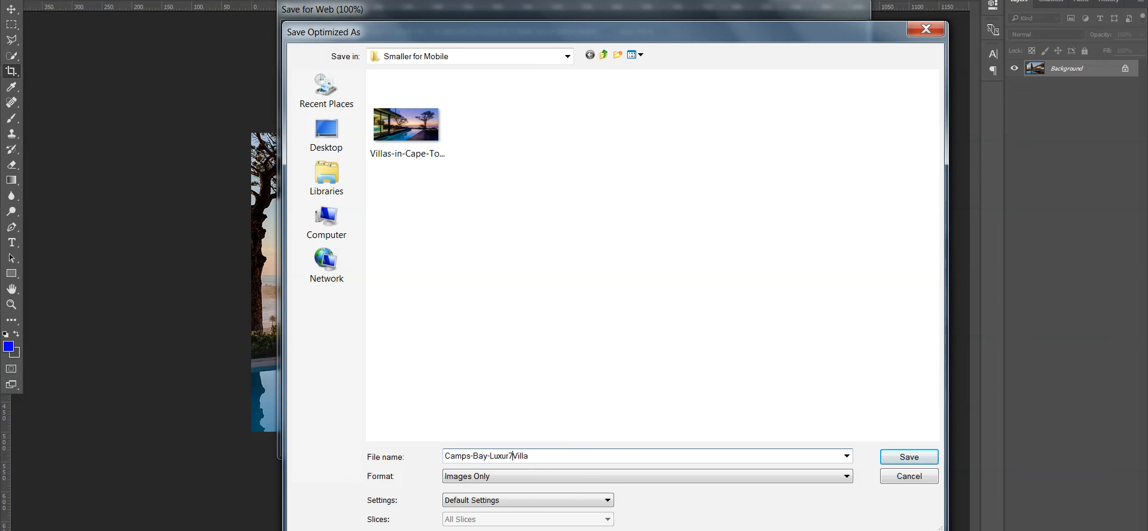
key(BackSpace)
key(BackSpace)
text(ry=)
key(BackSpace)
text(-)
click(562, 456)
text(s)
click(921, 456)
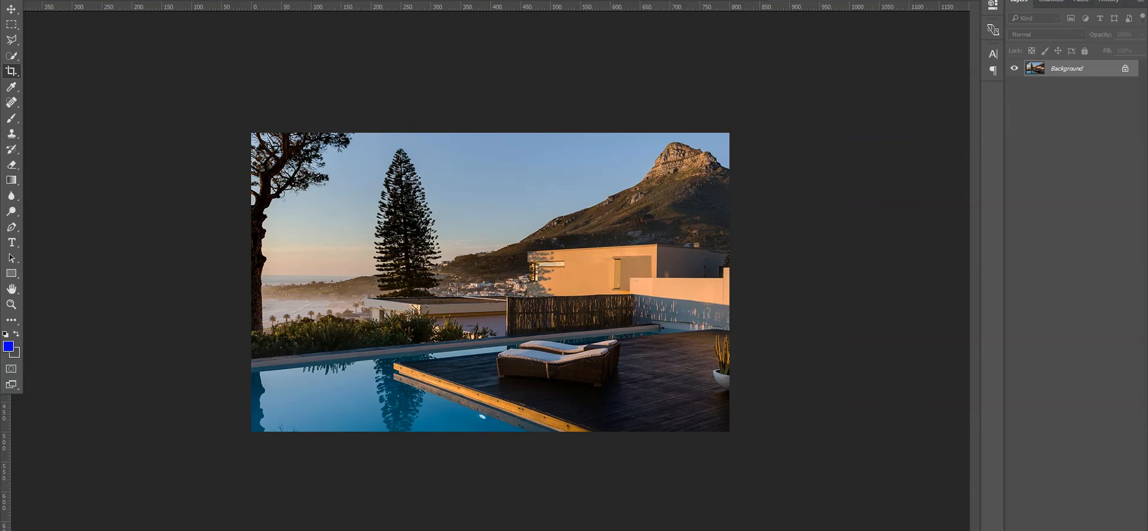
key(alt+Tab)
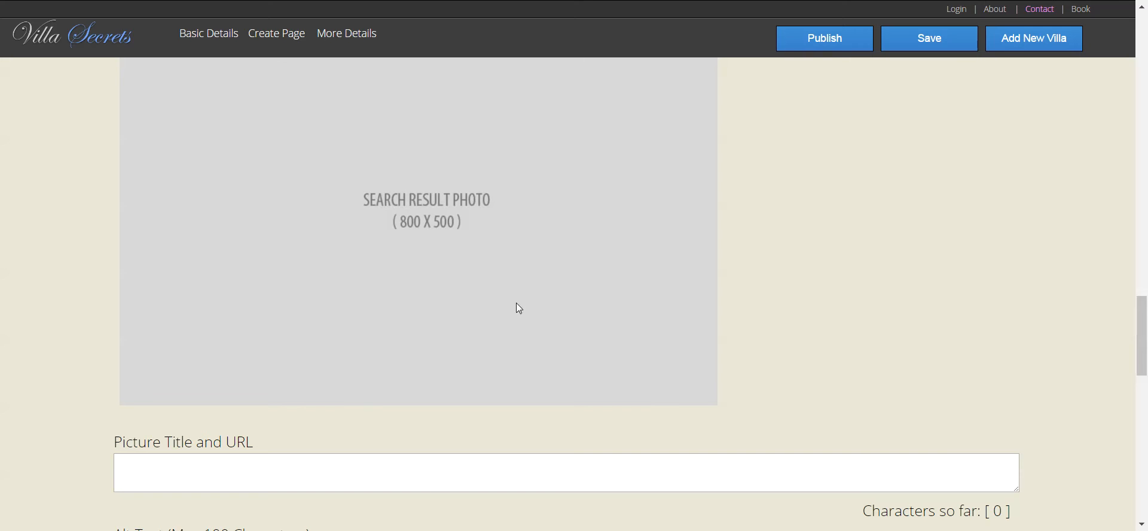
- Replace the 800 × 500 placeholder with the Camps-Bay-Luxury-Villas image as search result photo
click(395, 303)
double_click(311, 191)
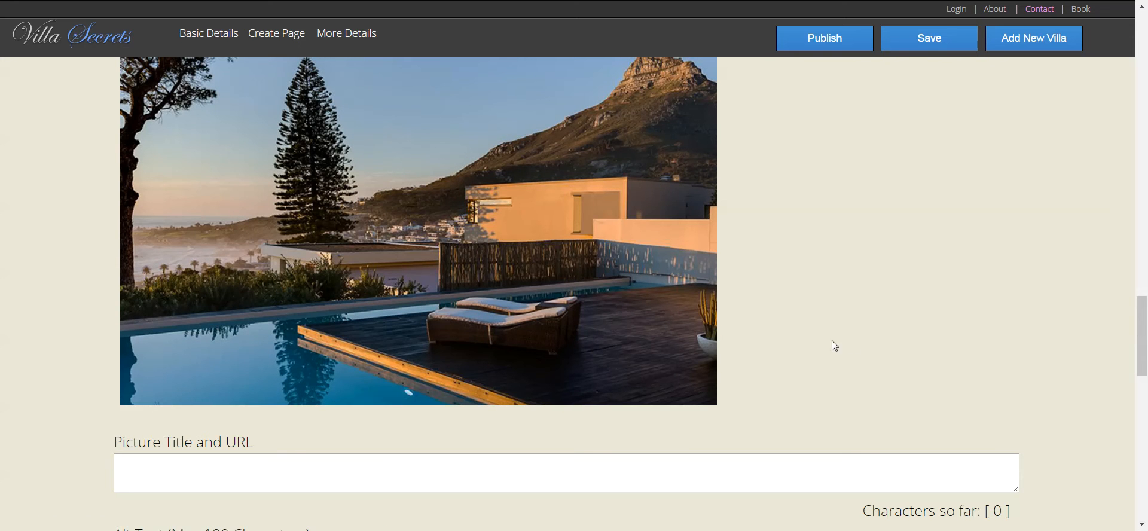
click(295, 459)
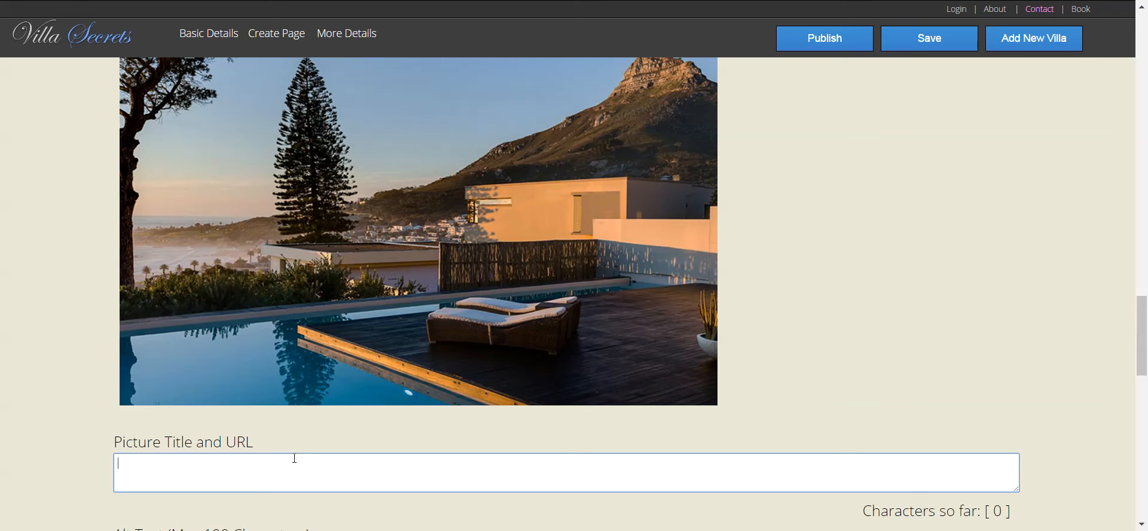
- Title the search photo 'Camps Bay Luxury Villa and Lions Head'
text(Camps bay Luxuer)
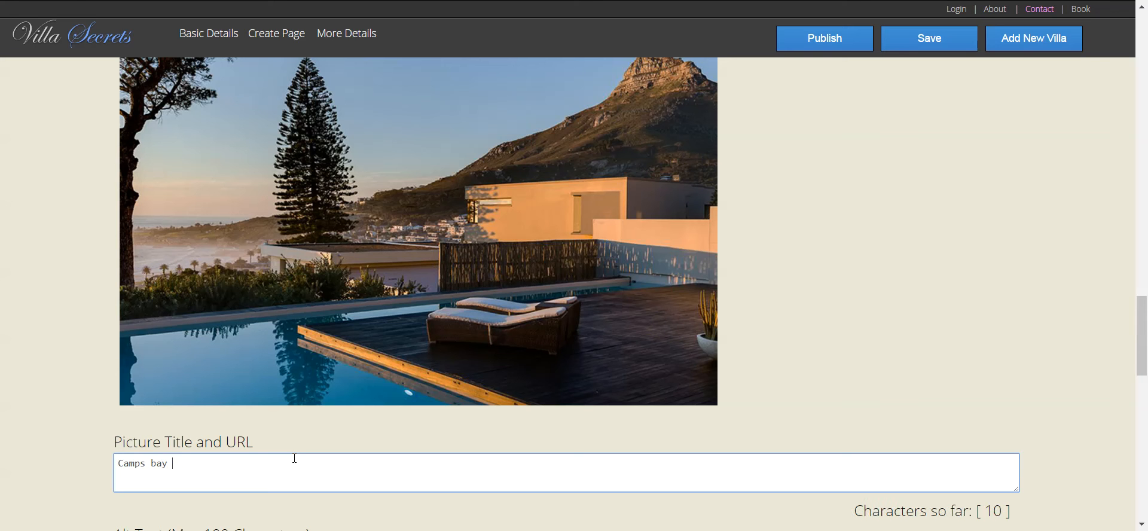
key(BackSpace)
key(BackSpace)
key(BackSpace)
text(ury)
text( Villa a)
text(nd )
text(Loinge)
key(BackSpace)
key(BackSpace)
key(BackSpace)
key(BackSpace)
key(BackSpace)
text(ion)
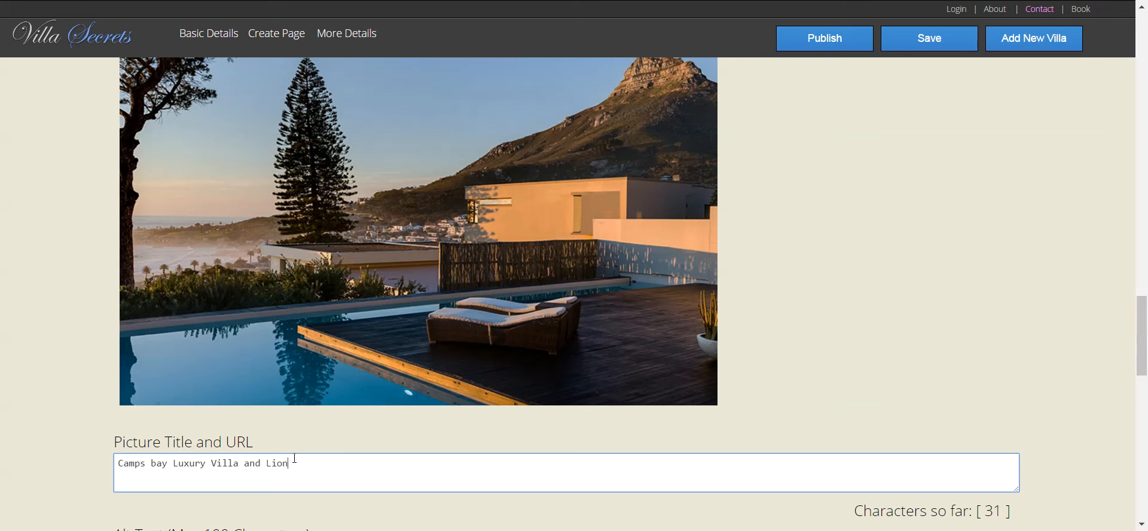
text(s Head)
drag(392, 469, 10, 454)
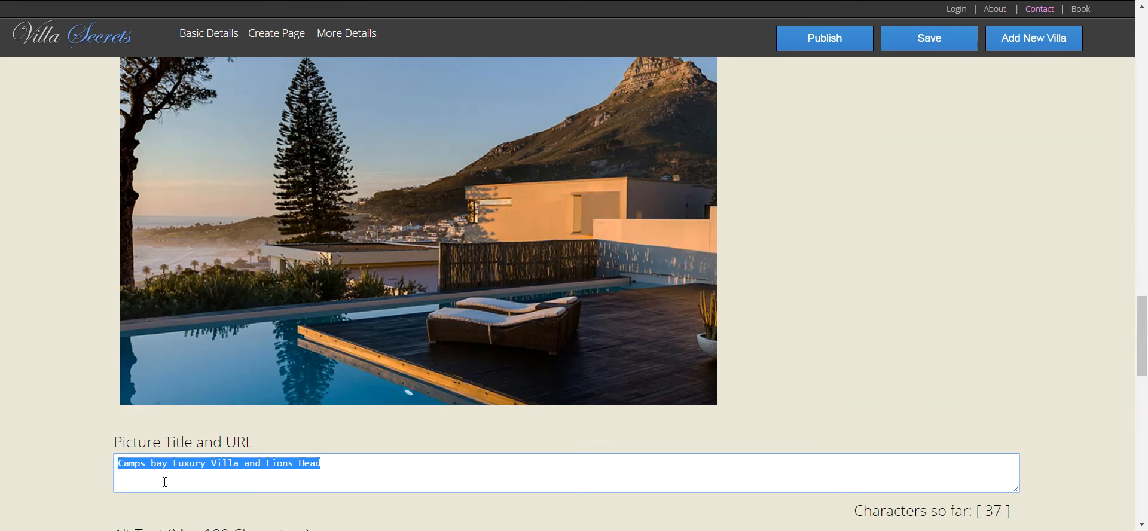
click(154, 466)
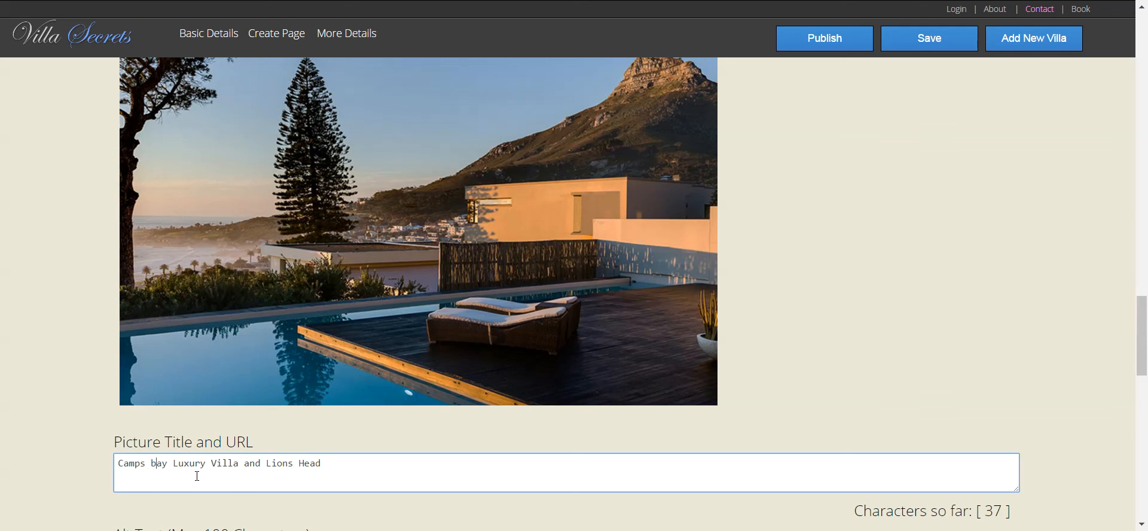
key(BackSpace)
text(B)
- Copy the search photo's title into its Alt Text field
drag(339, 463, 26, 443)
key(ctrl+c)
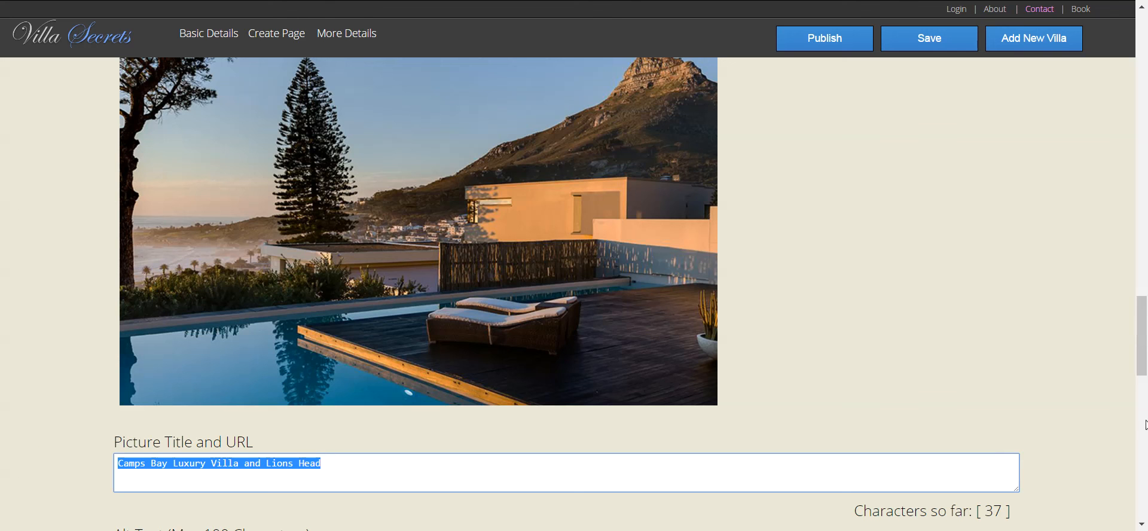
drag(1139, 350, 1139, 409)
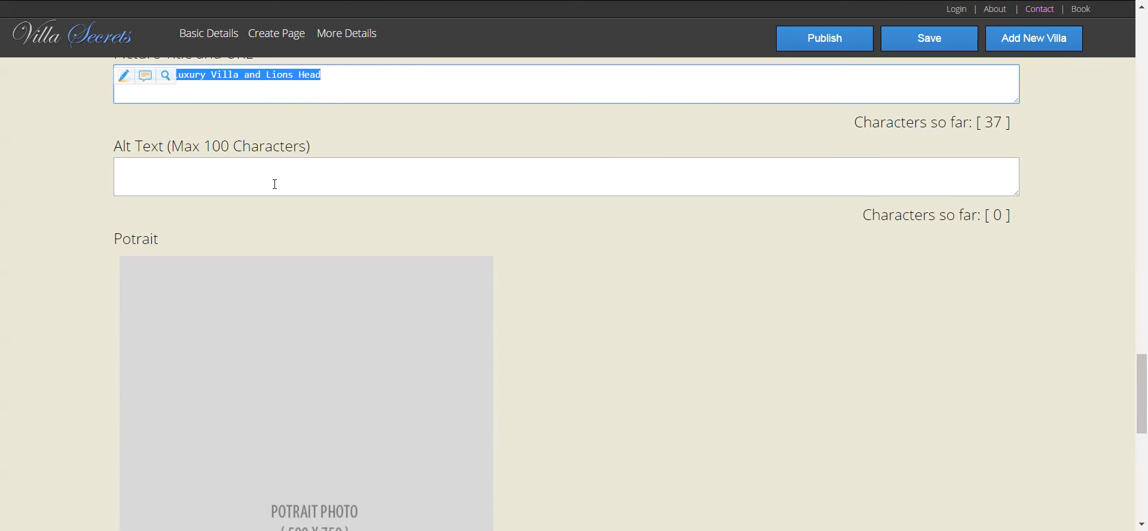
click(251, 171)
key(ctrl+v)
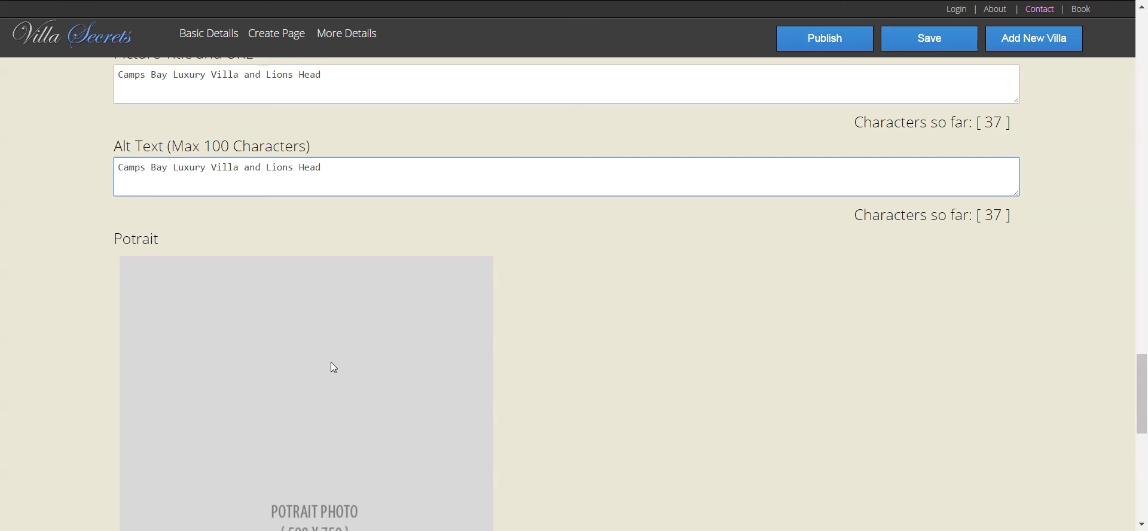
drag(1145, 385, 1145, 411)
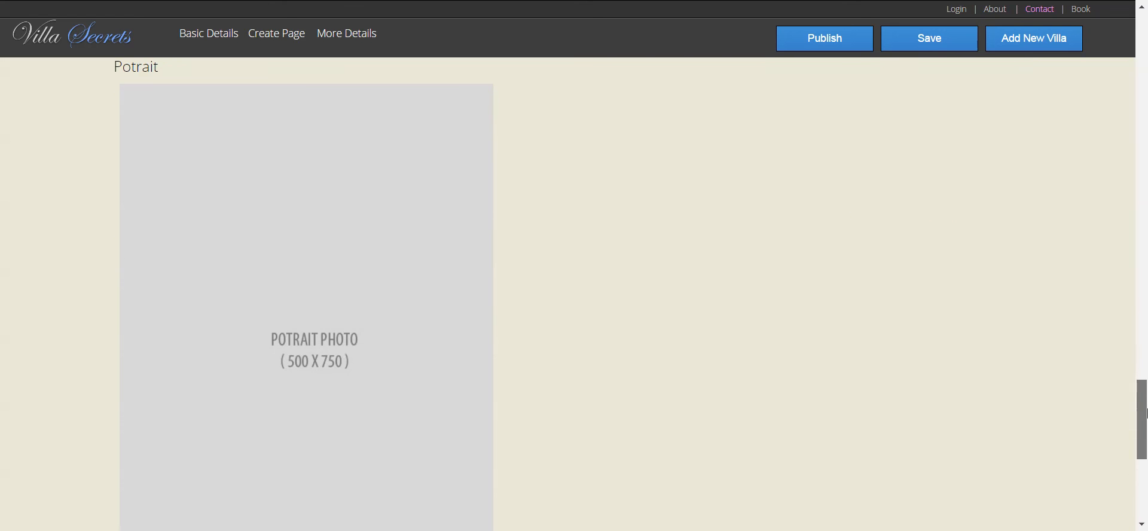
click(334, 281)
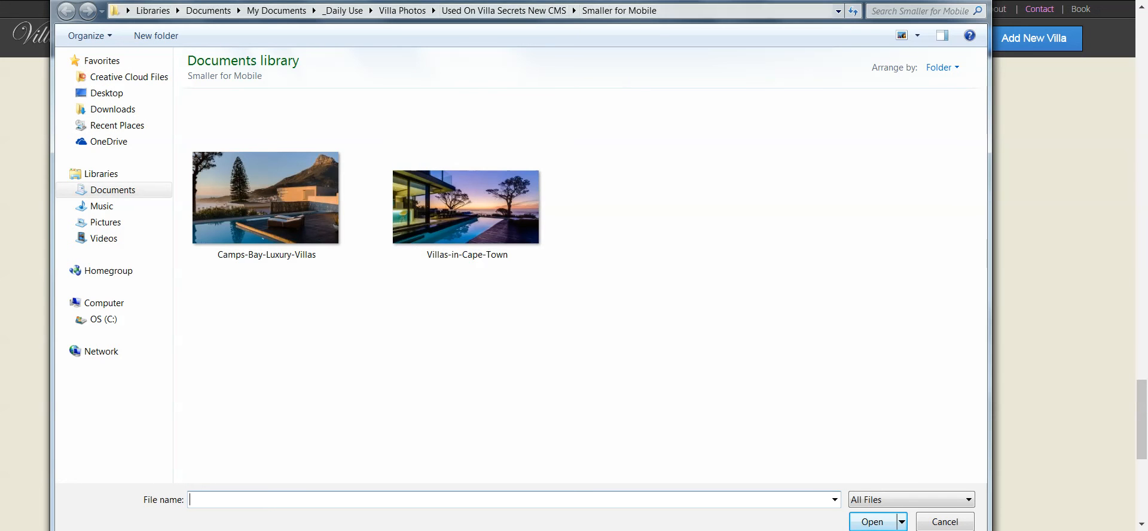
- Upload the pool-backdrop photo from the Portait folder as the portrait picture
click(504, 11)
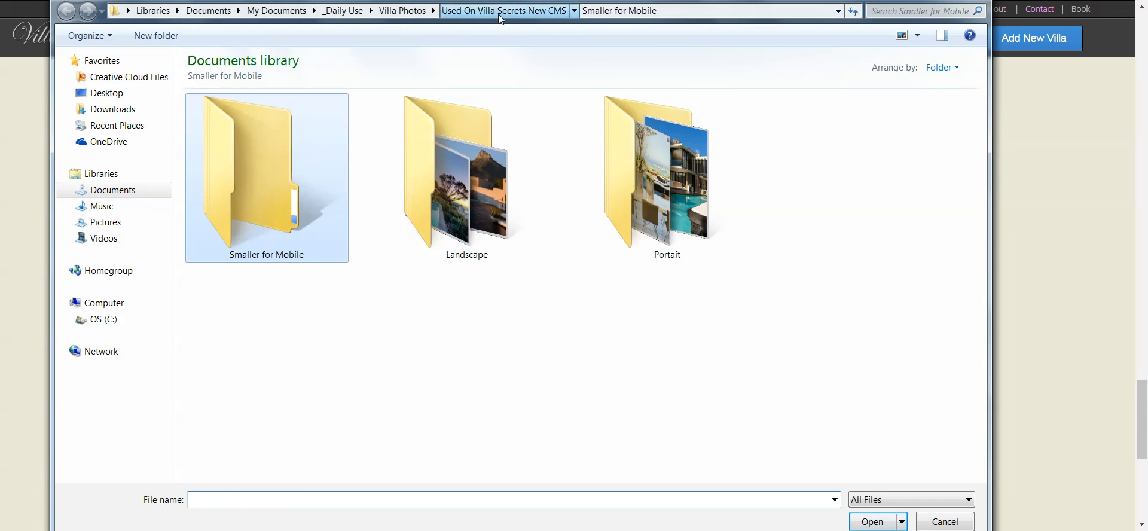
double_click(673, 203)
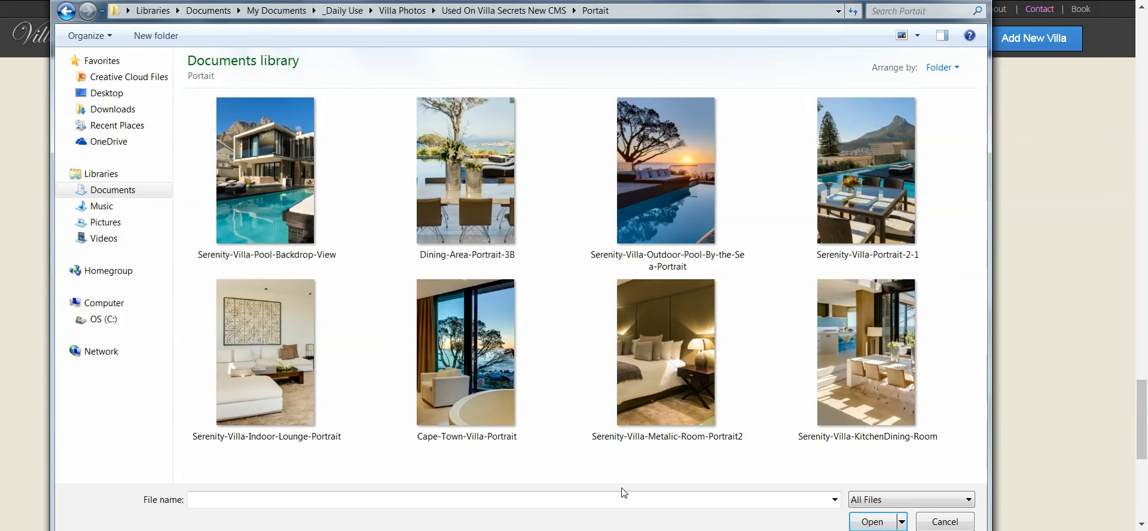
double_click(275, 173)
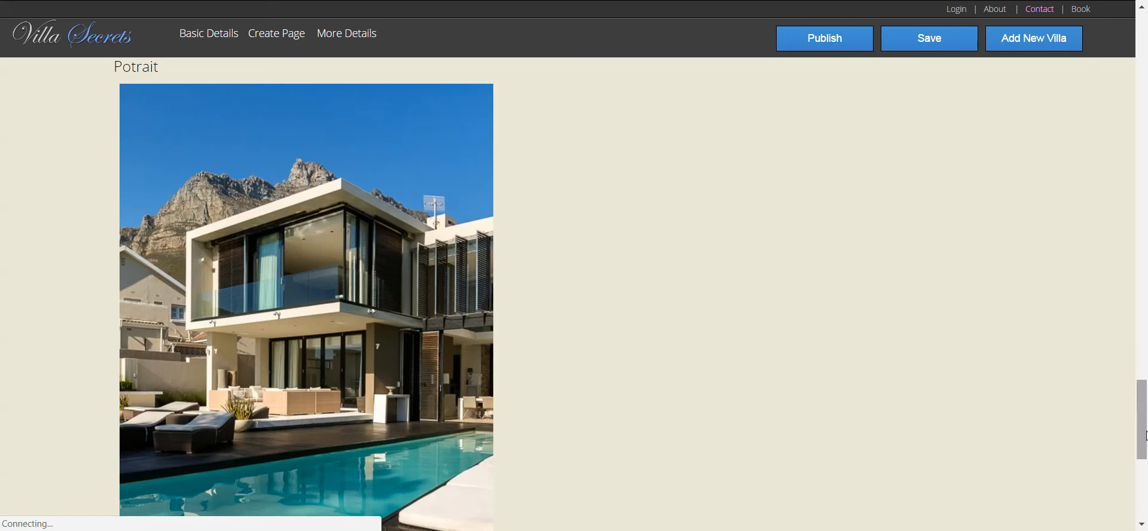
drag(1143, 425, 1144, 469)
scroll(1144, 469, down, 2)
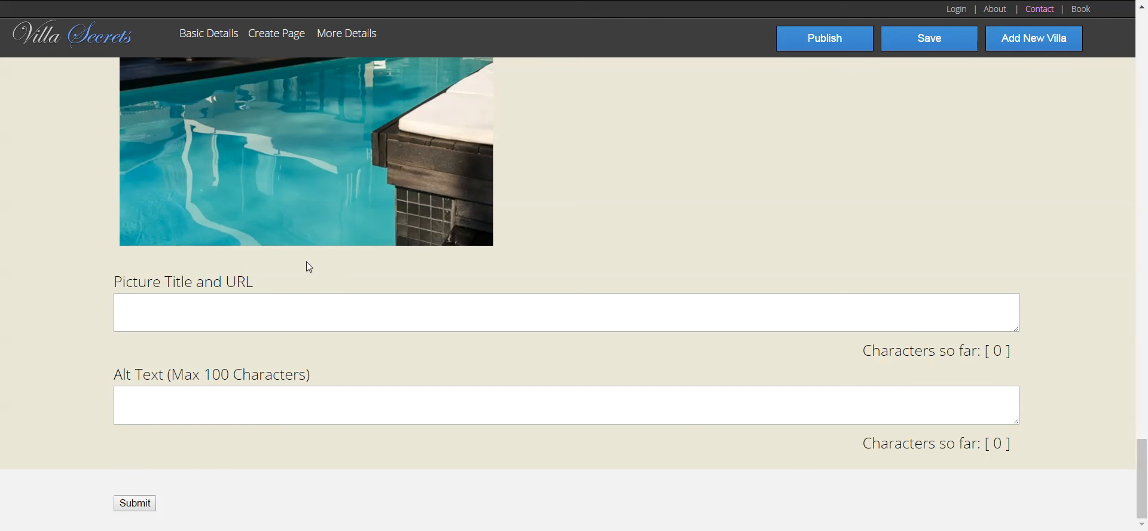
- Title the portrait photo 'Dreamtime Villa in Camps Bay Cape Town'
click(277, 320)
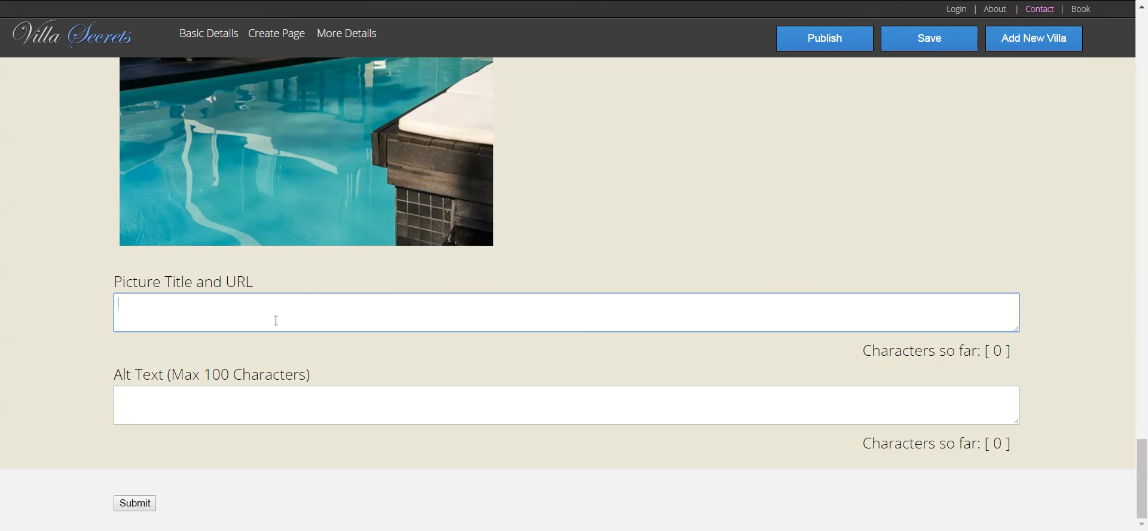
text(Dreamtime Villa)
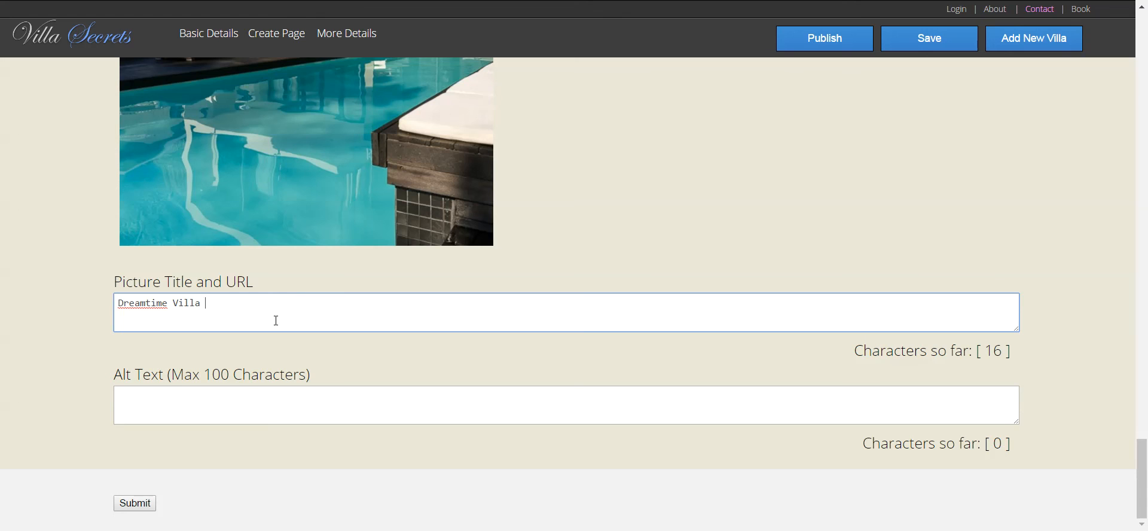
text( in Camps Bay Cape Town)
- Copy the portrait title into Alt Text and submit the portrait photo
drag(341, 312, 22, 241)
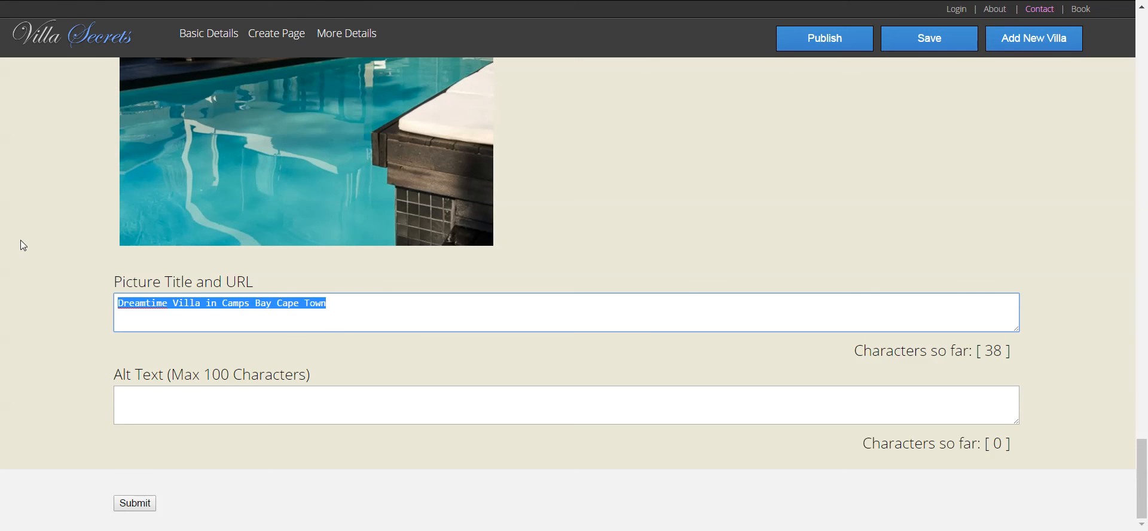
key(ctrl+c)
click(144, 416)
key(ctrl+v)
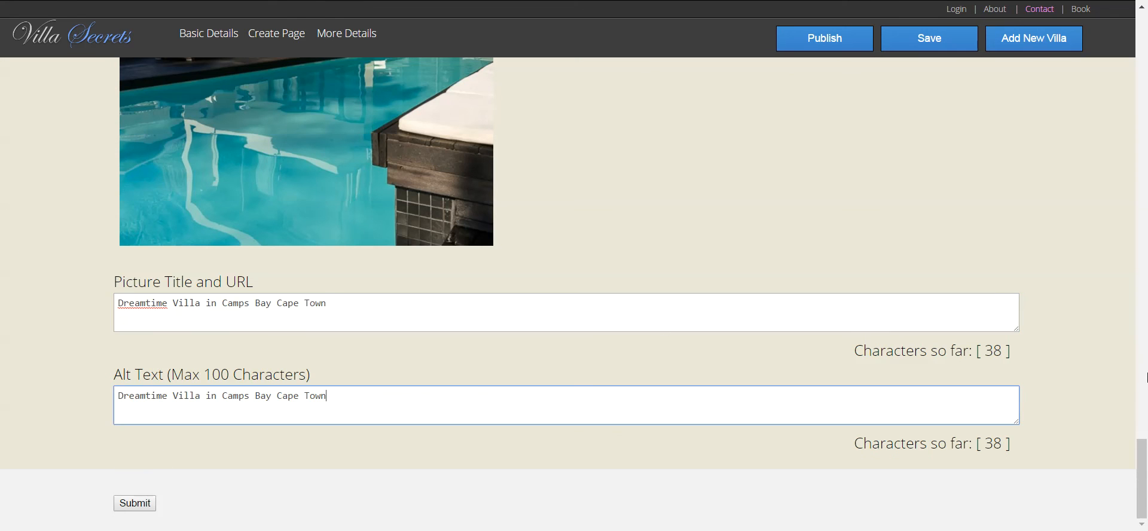
drag(1144, 446, 1138, 527)
click(135, 504)
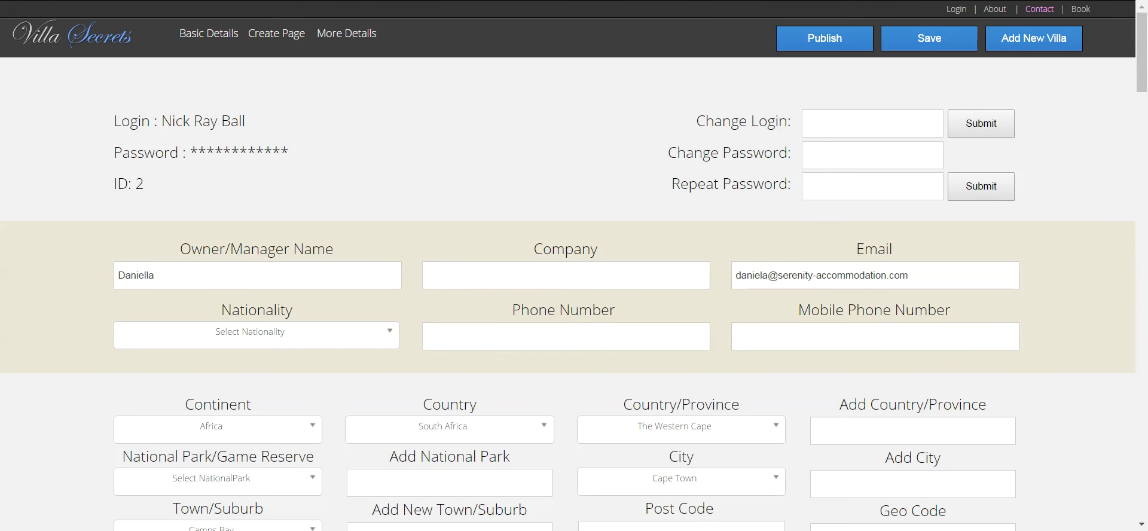
- Copy the office telephone number from Manage Villas into the Mobile Phone Number field
key(ctrl+Tab)
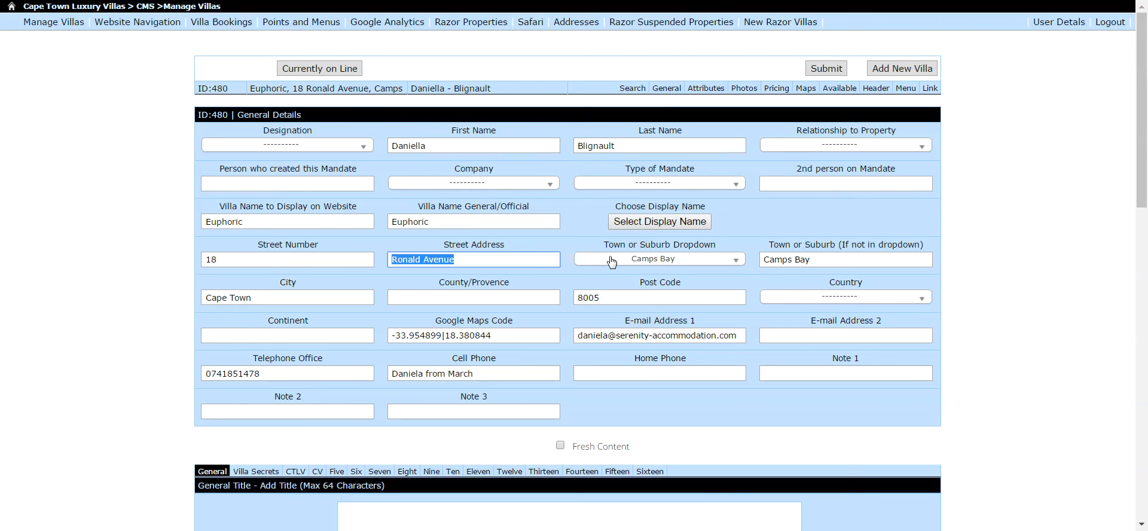
drag(263, 373, 146, 365)
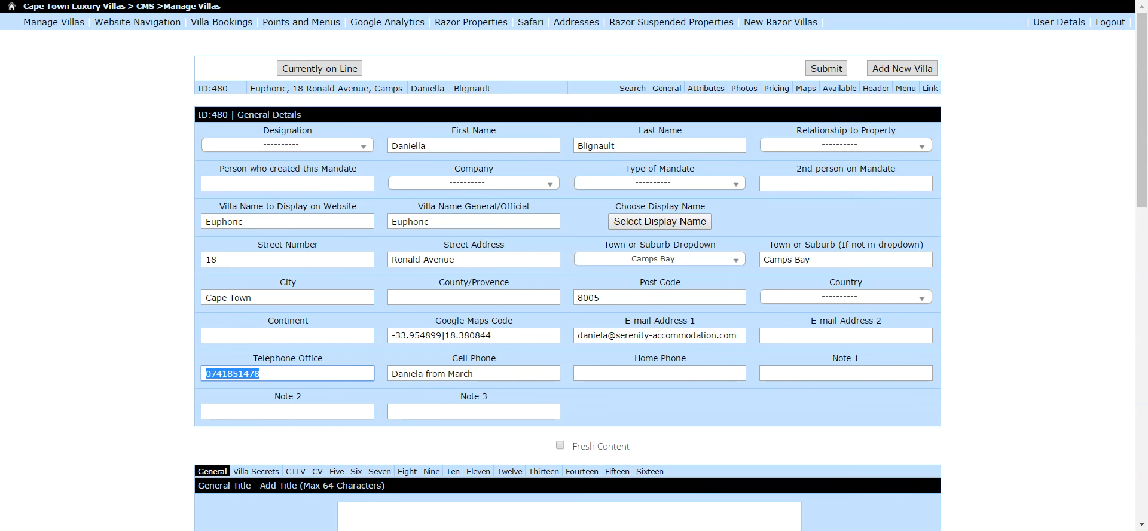
key(ctrl+Tab)
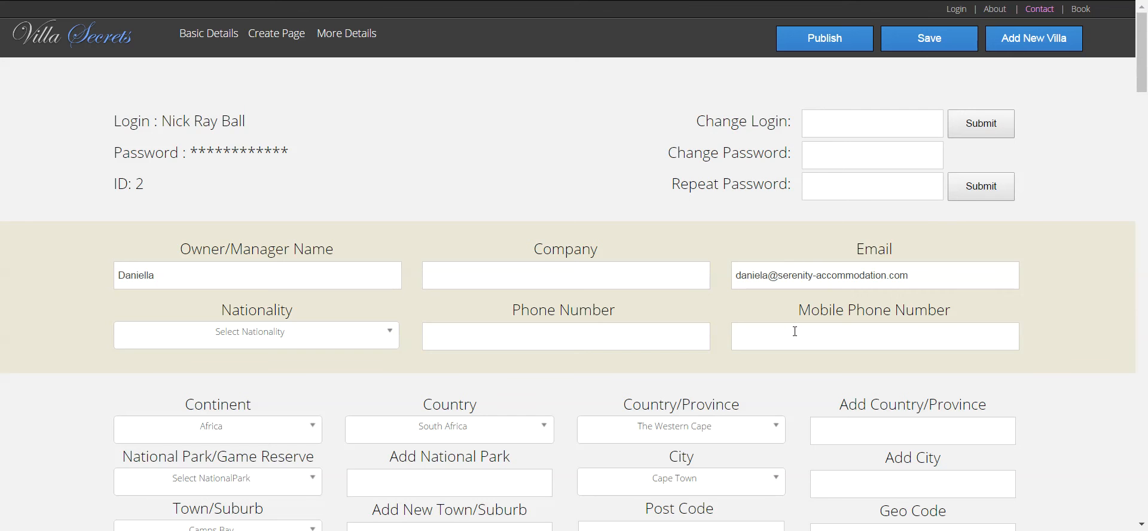
click(661, 339)
key(ctrl+v)
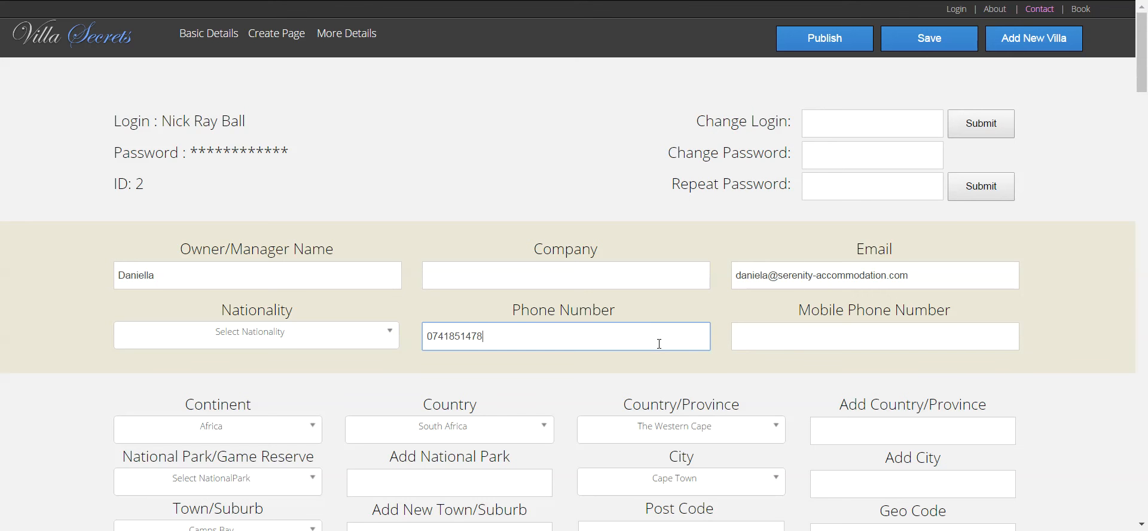
key(ctrl+Tab)
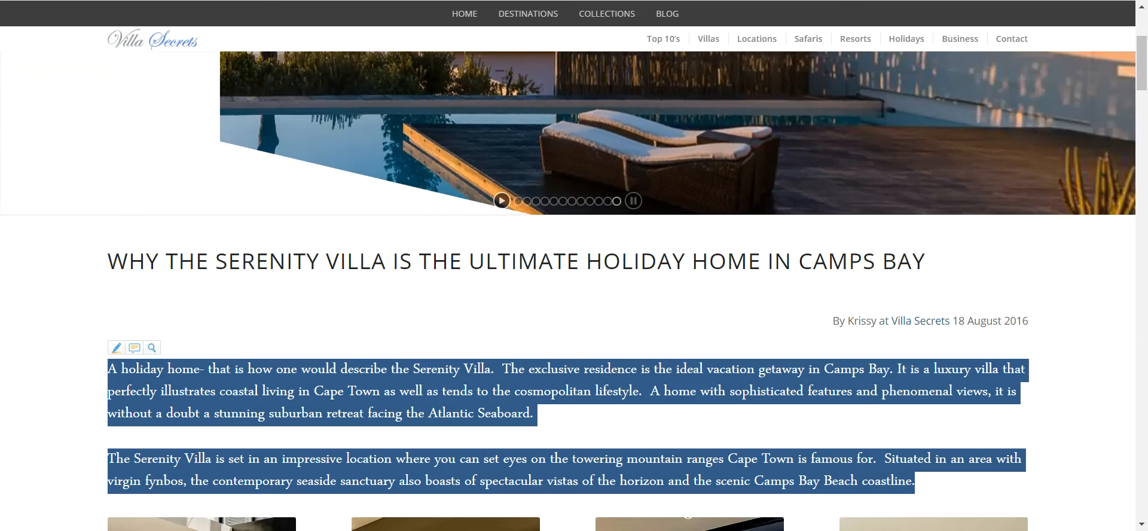
key(ctrl+shift+Tab)
drag(509, 338, 305, 323)
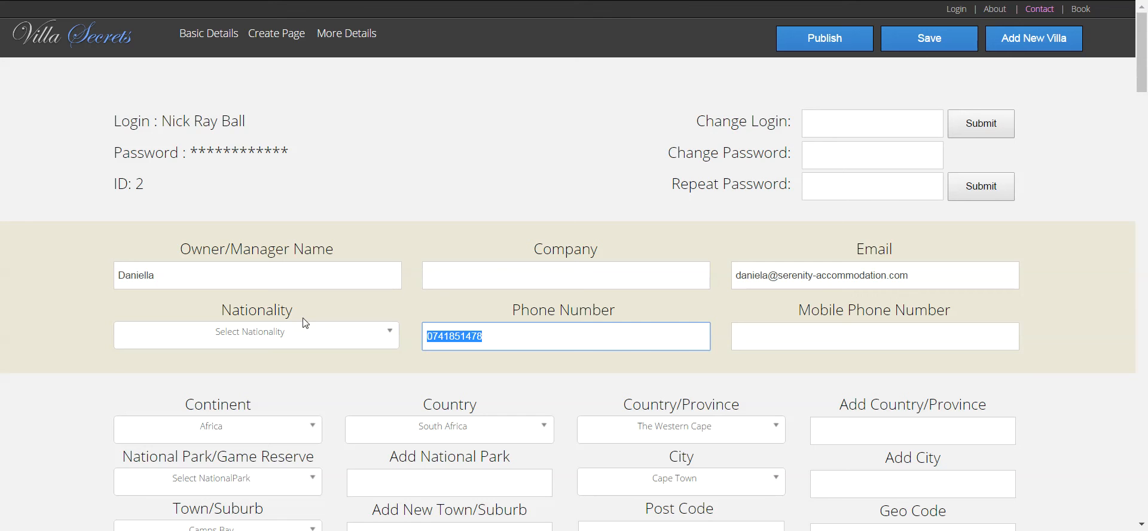
key(BackSpace)
click(747, 345)
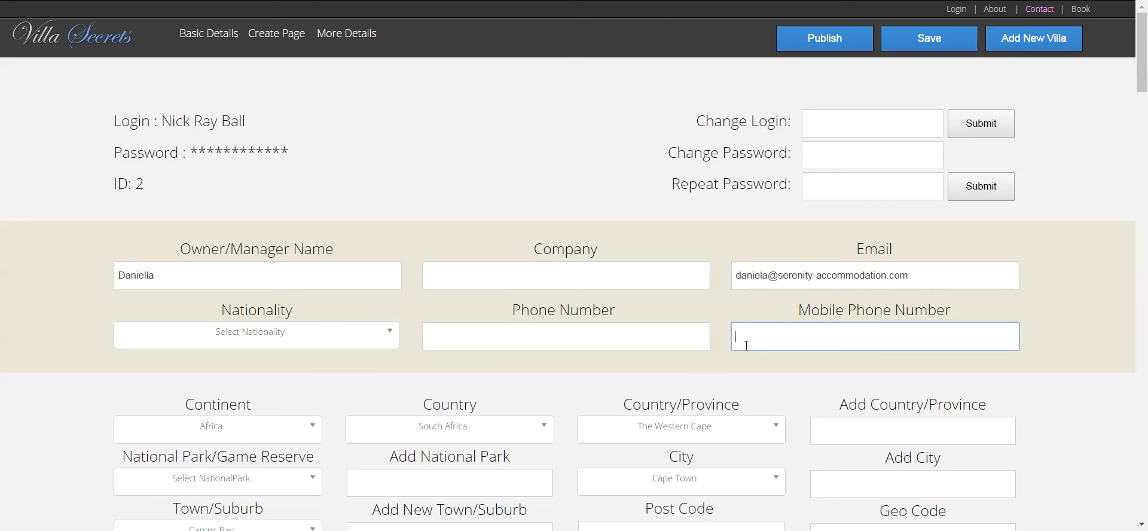
key(ctrl+v)
- Append the owner's last name to Owner/Manager Name and save the owner details
key(ctrl+Tab)
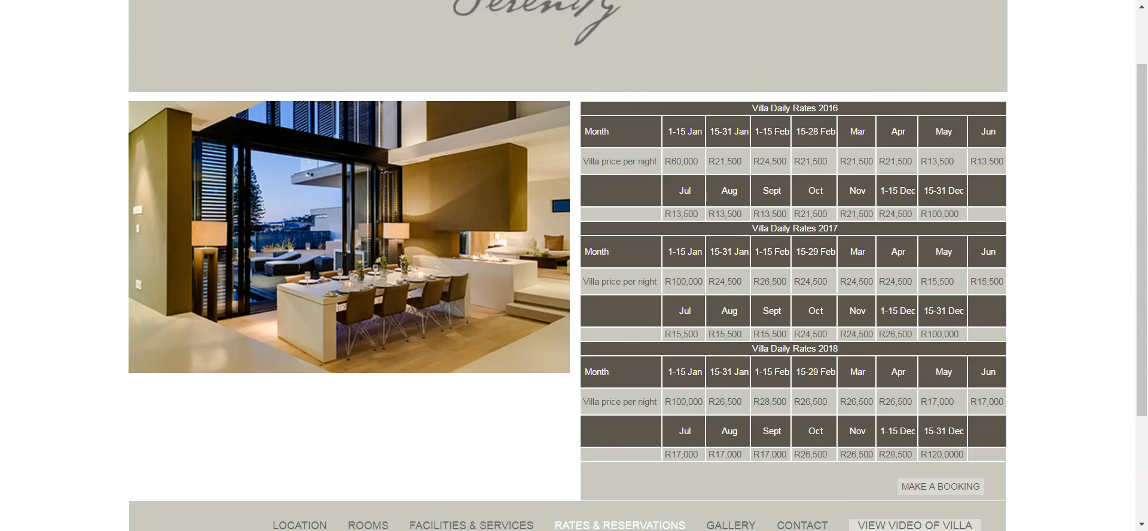
key(ctrl+Tab)
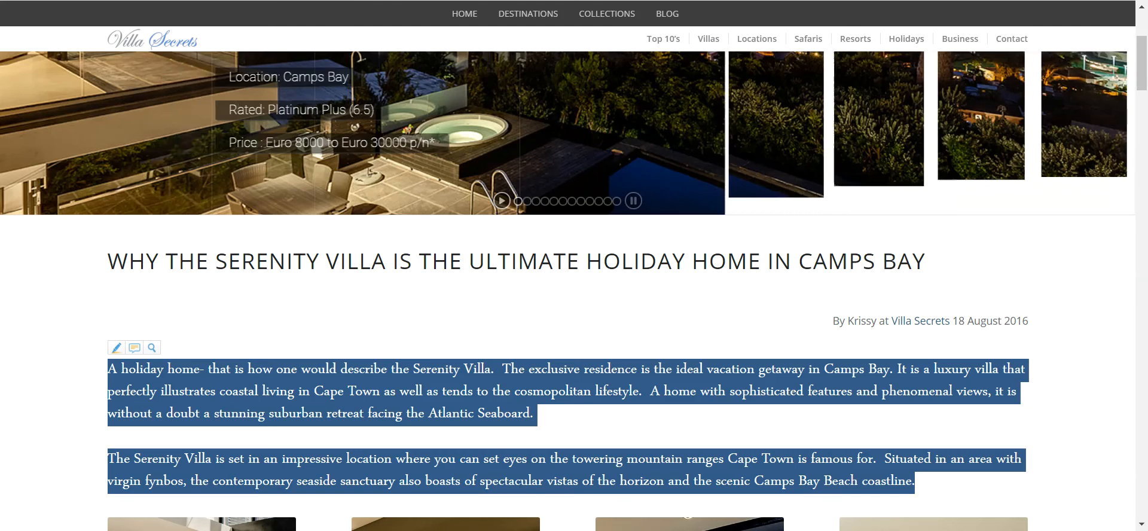
key(ctrl+Tab)
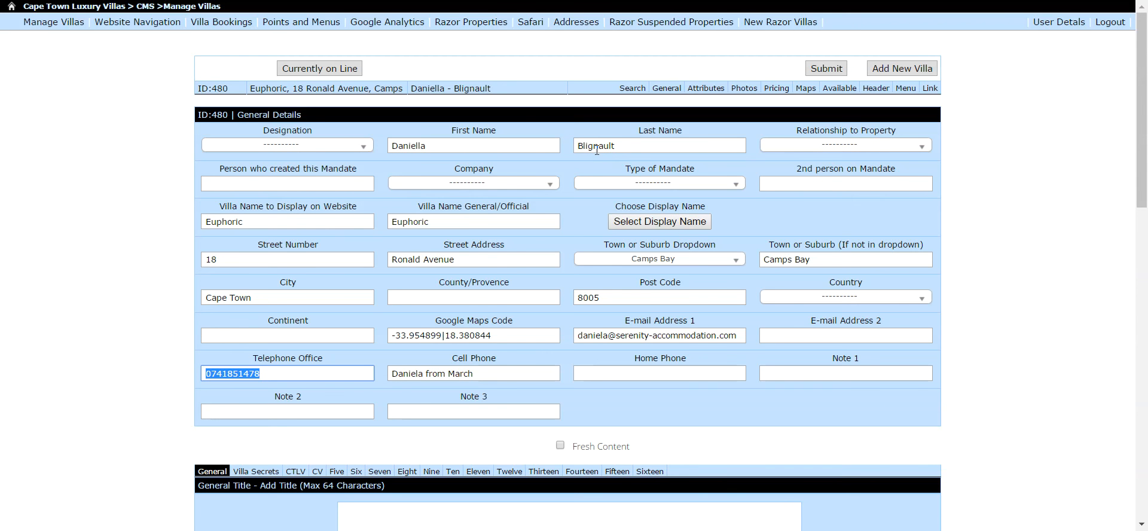
double_click(637, 148)
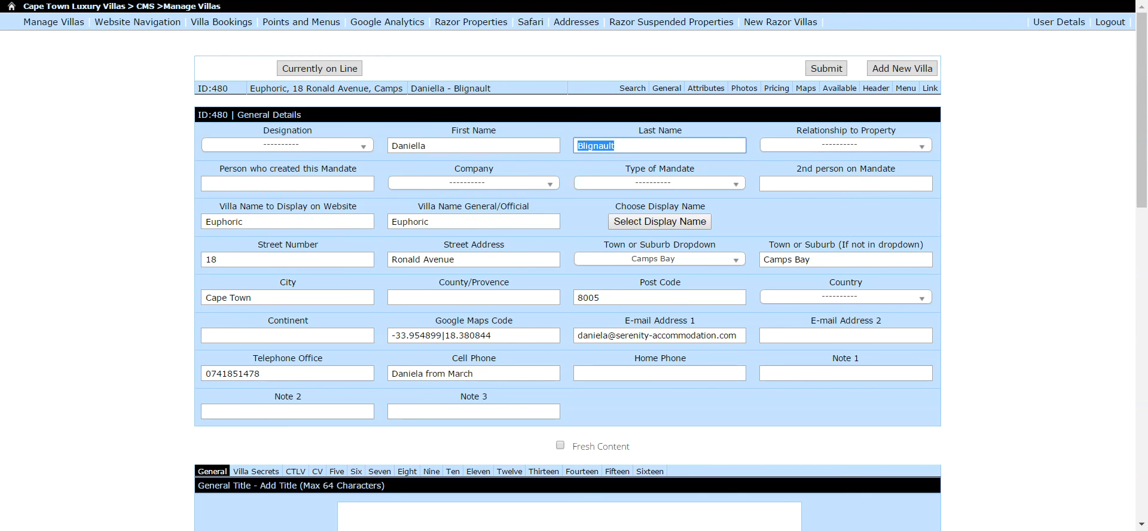
key(ctrl+shift+Tab)
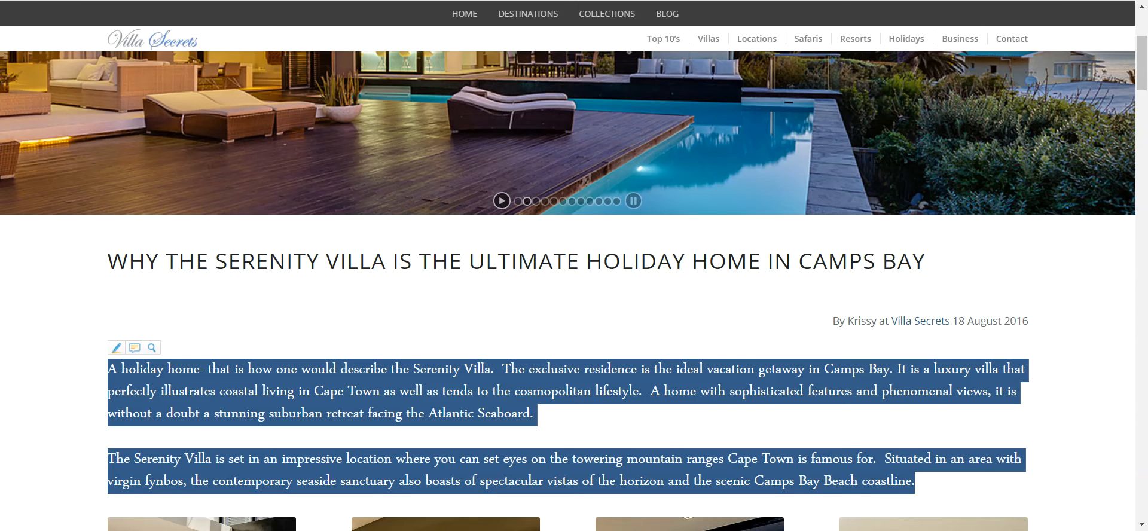
key(ctrl+shift+Tab)
key(ctrl+shift+Tab)
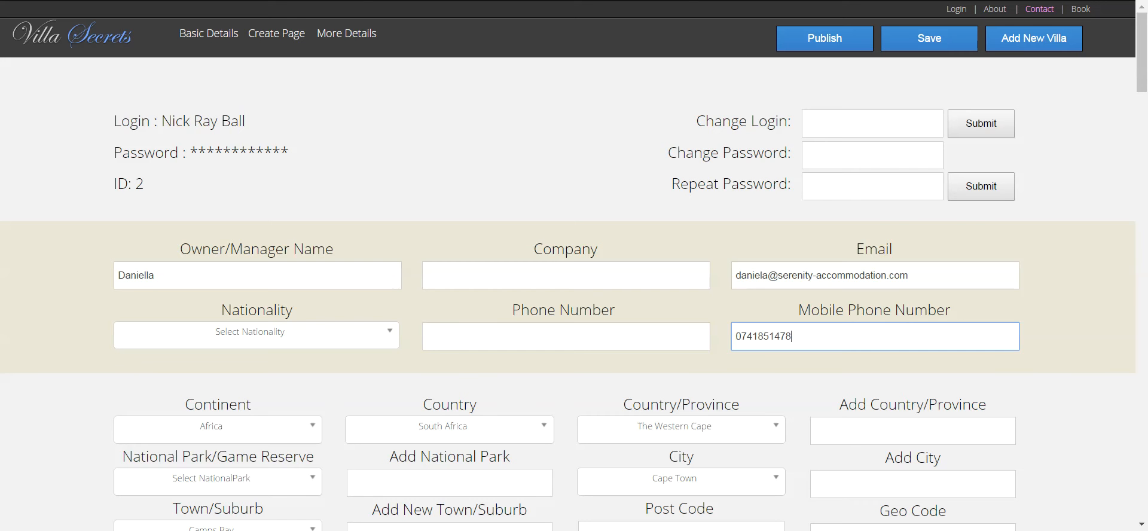
click(262, 271)
key(ctrl+v)
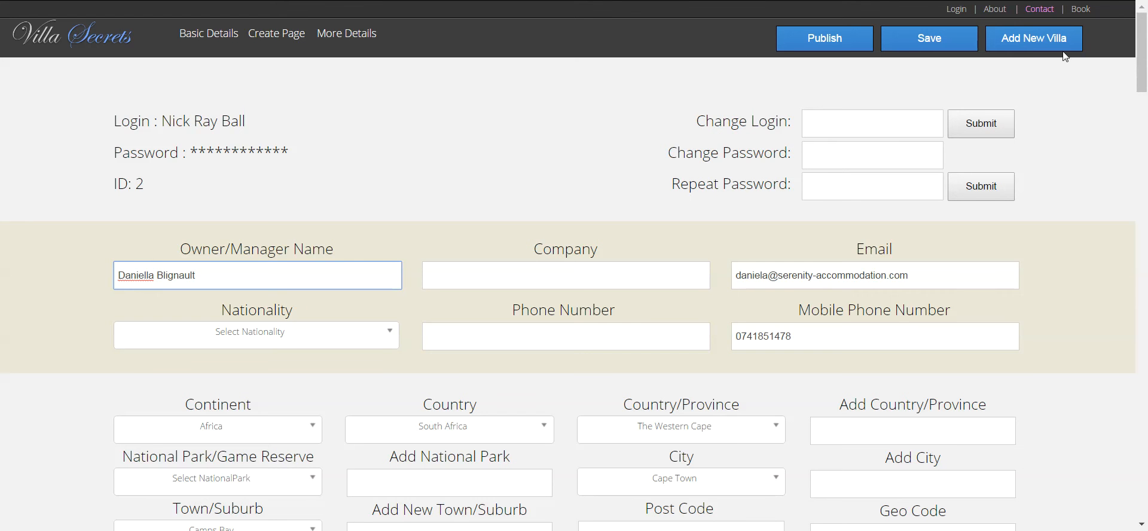
click(947, 39)
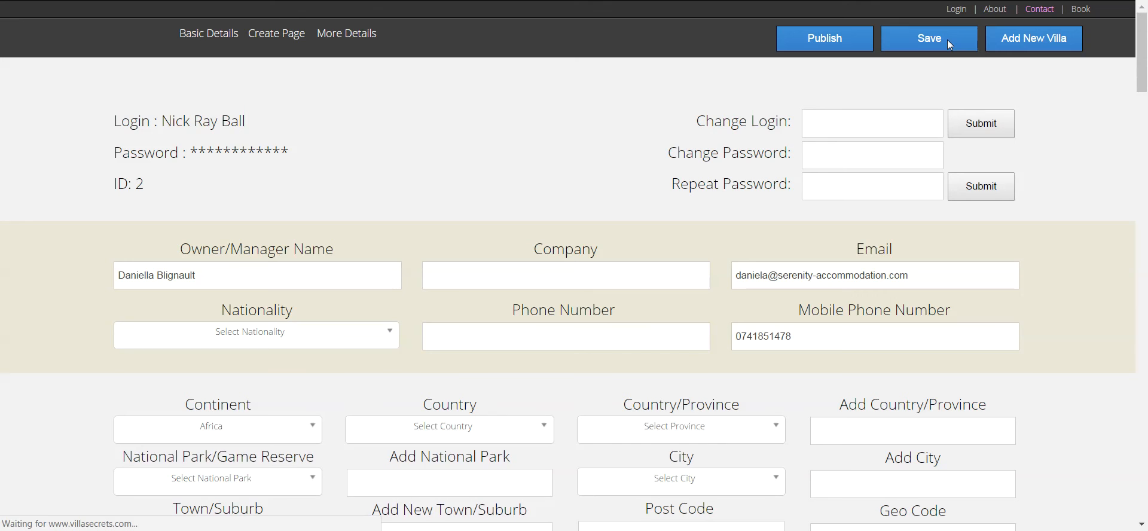
- Open Villa Page 1 under Create Page and scroll through the Dreamtime villa slideshow
click(277, 34)
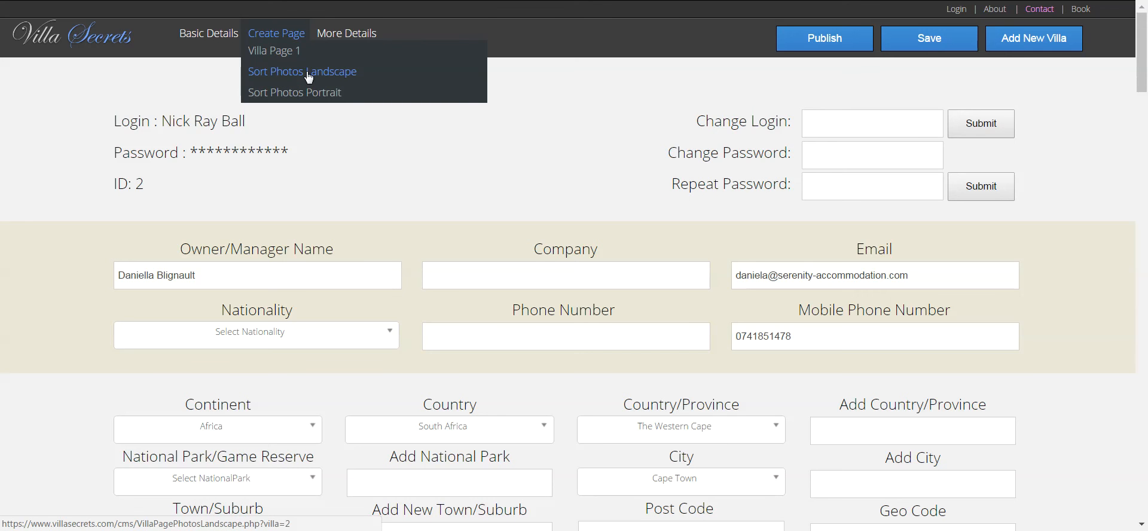
click(280, 57)
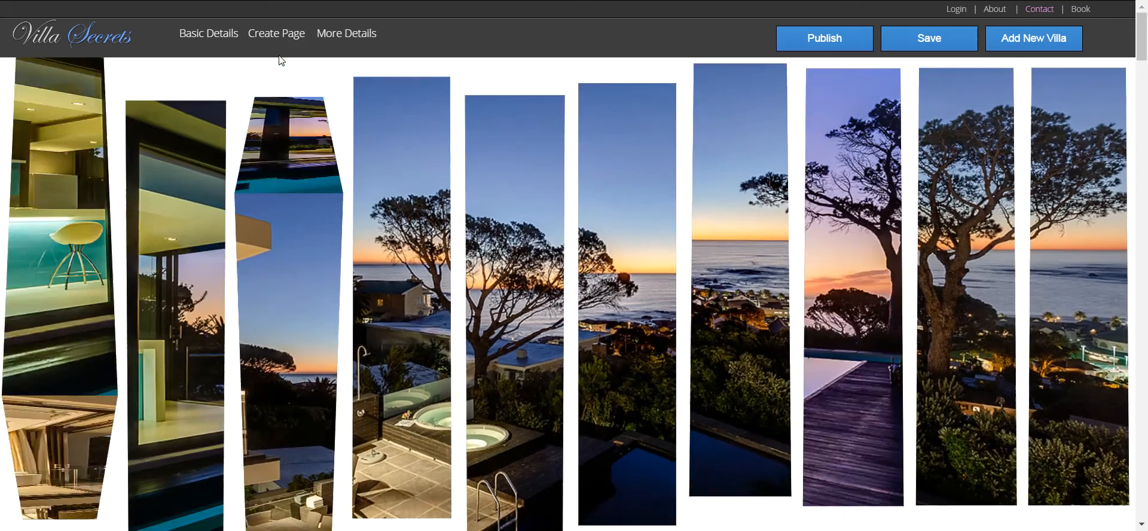
click(352, 33)
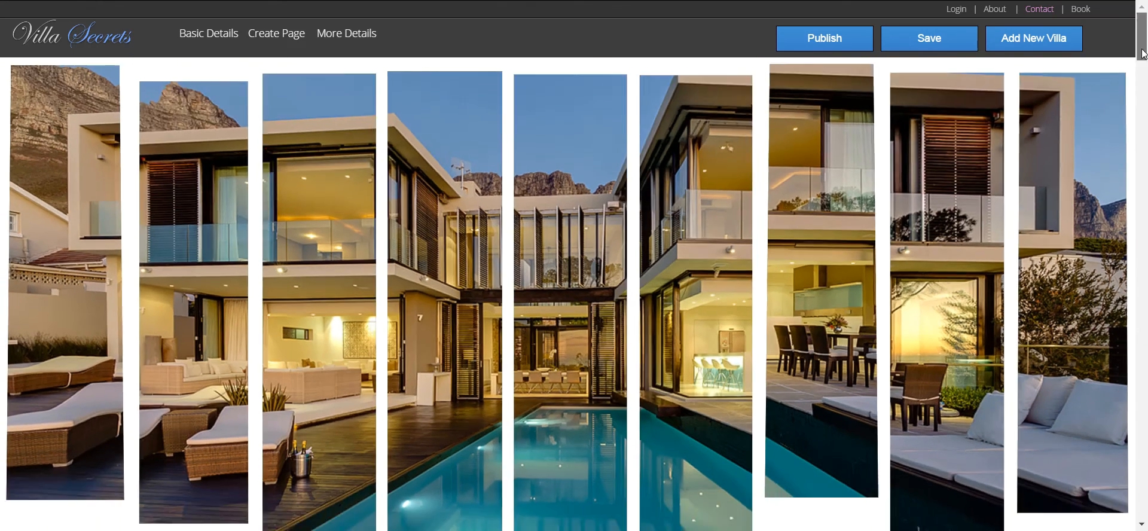
drag(1143, 51, 1145, 18)
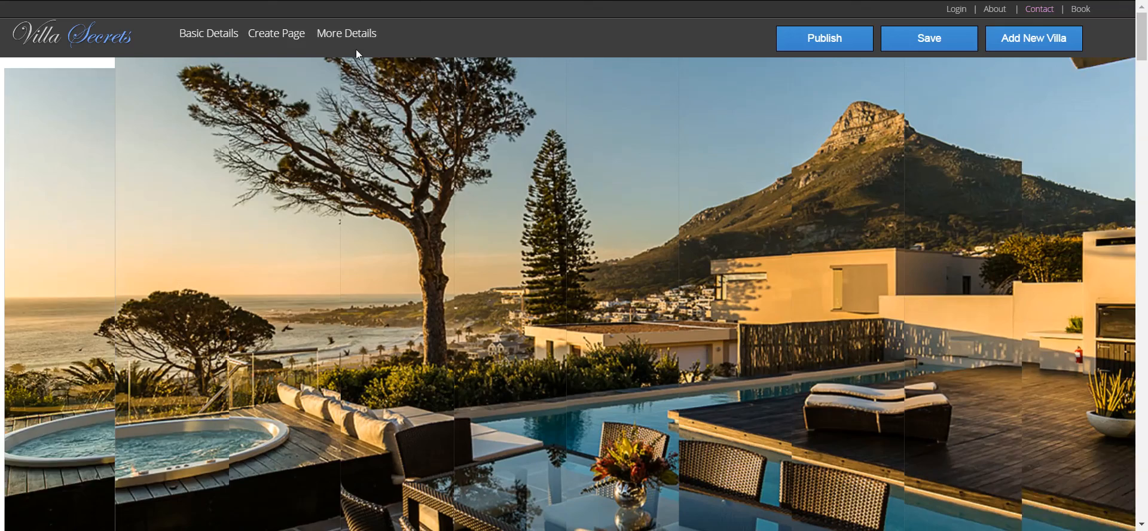
mouse_move(347, 36)
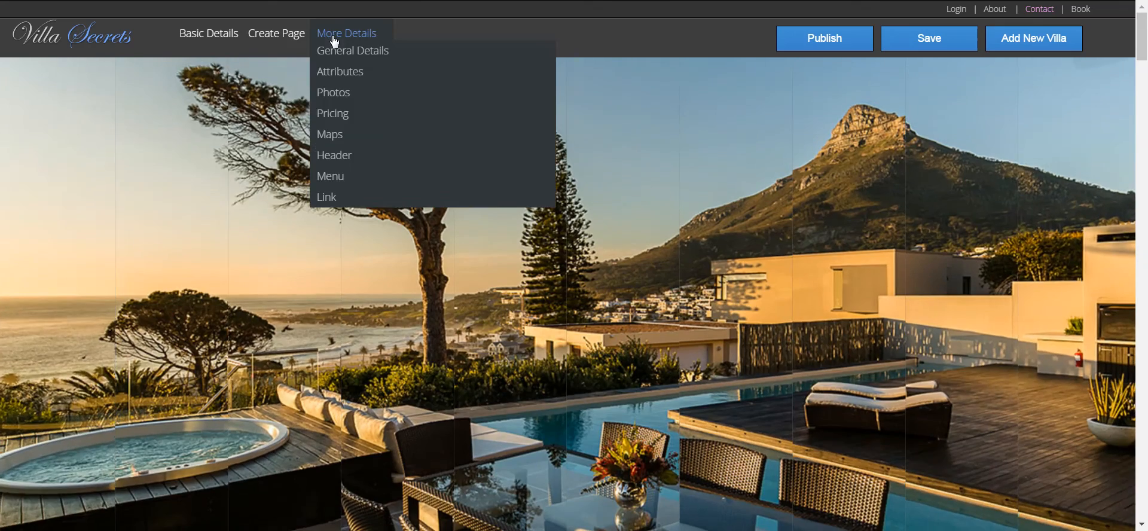